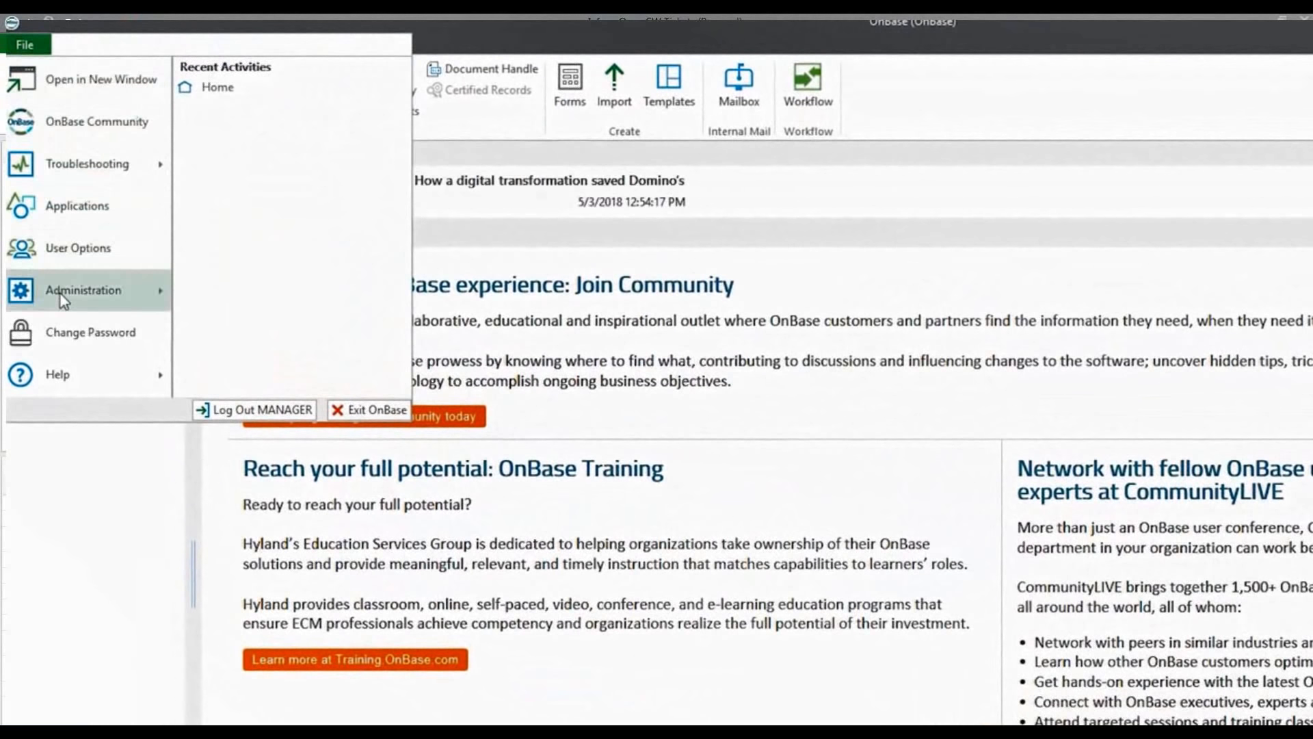
- Open the Forms Designer from the administration tools
left_click(60, 293)
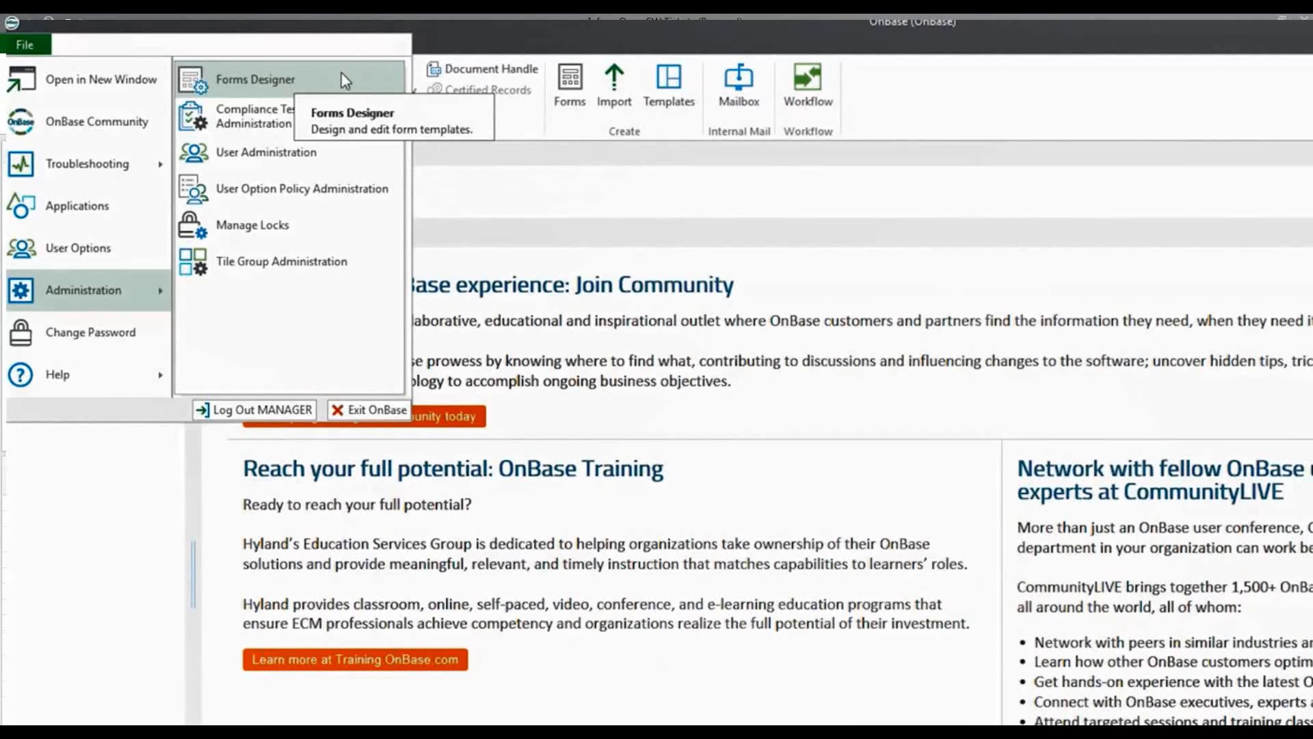
left_click(510, 19)
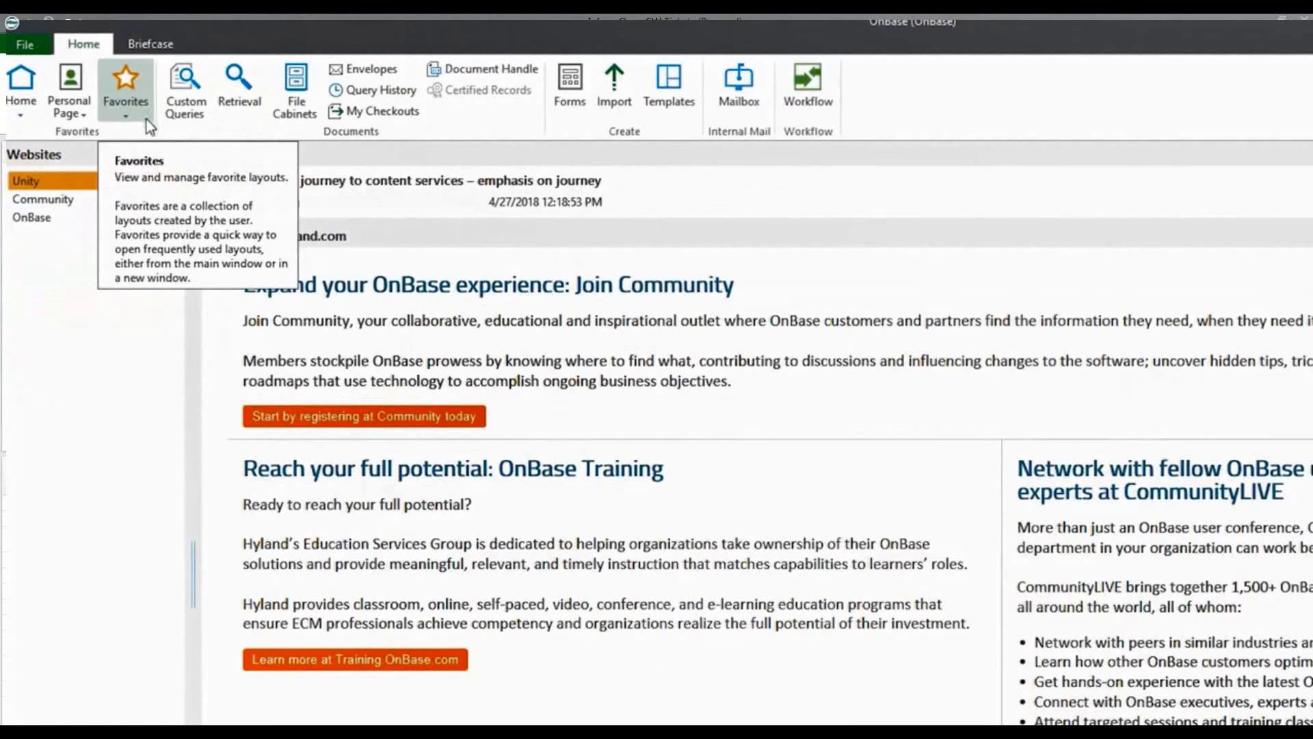
left_click(24, 44)
mouse_move(114, 306)
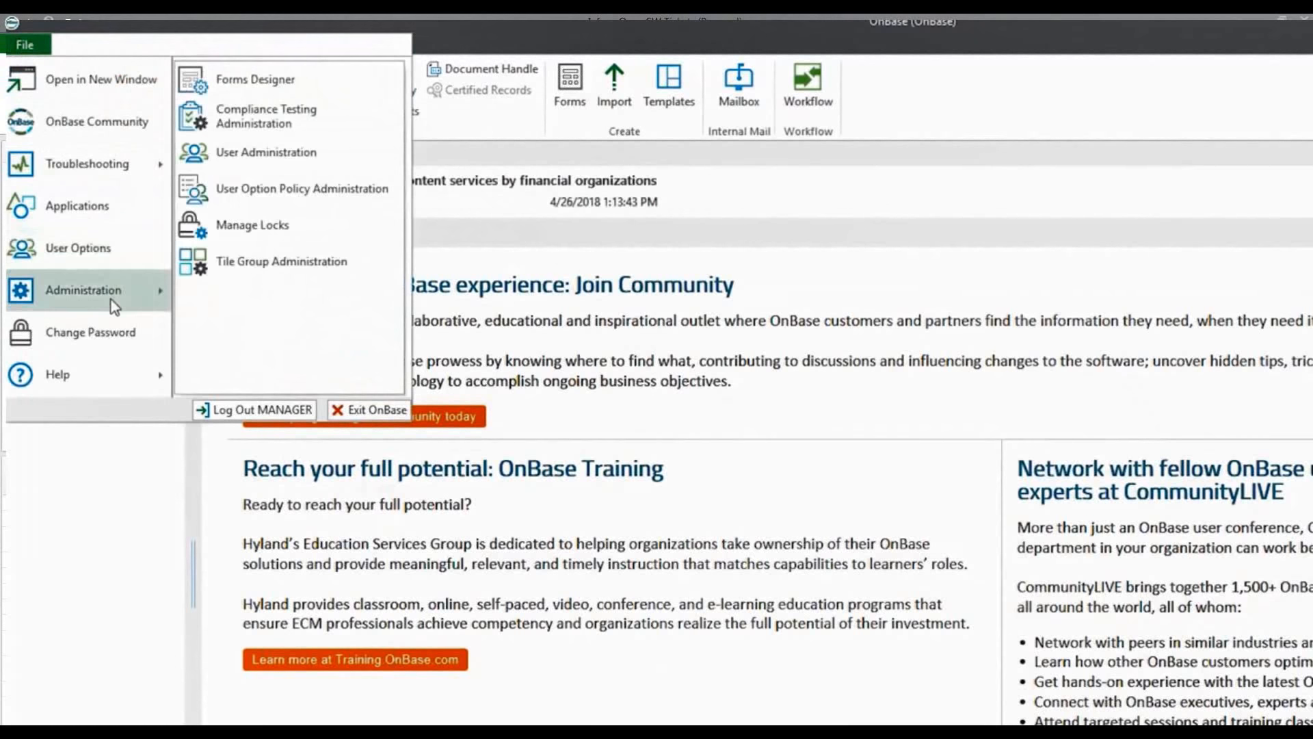
left_click(253, 73)
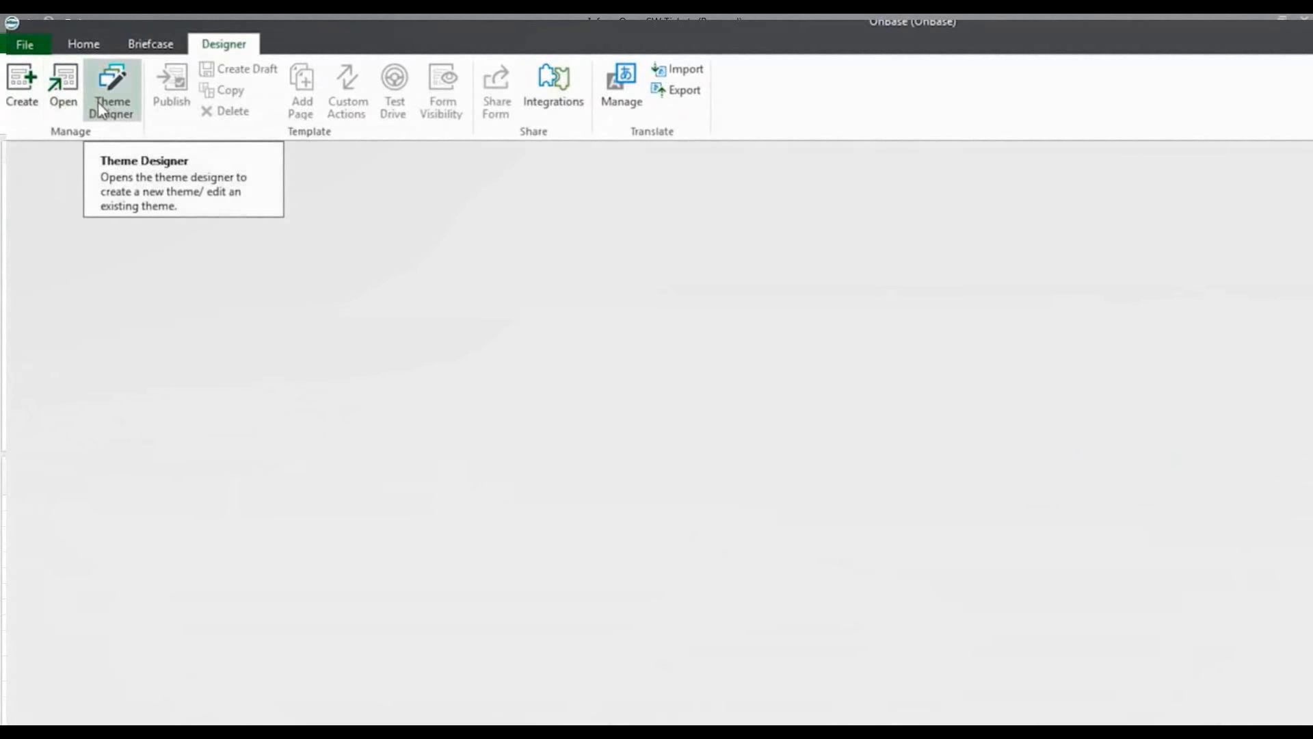
- Start a new form template and review the form target options available for a Unity Form
left_click(22, 104)
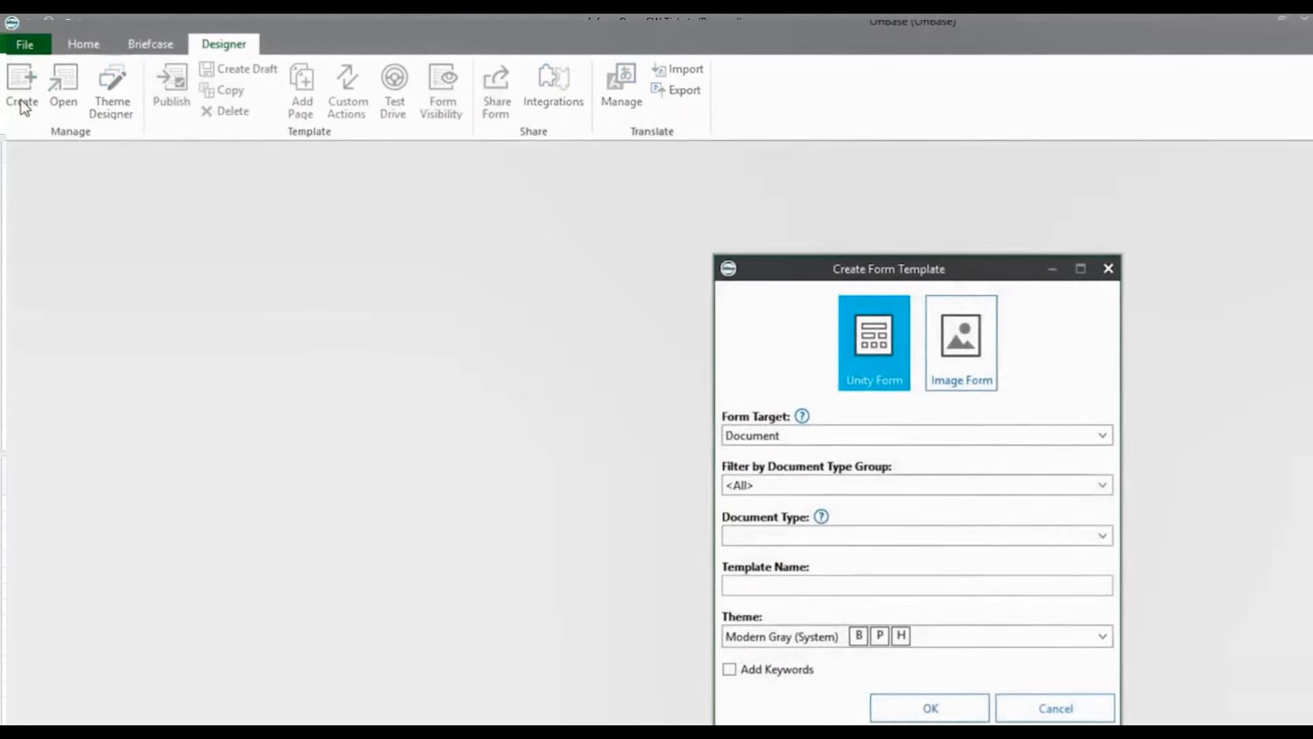
left_click_drag(1030, 268, 932, 201)
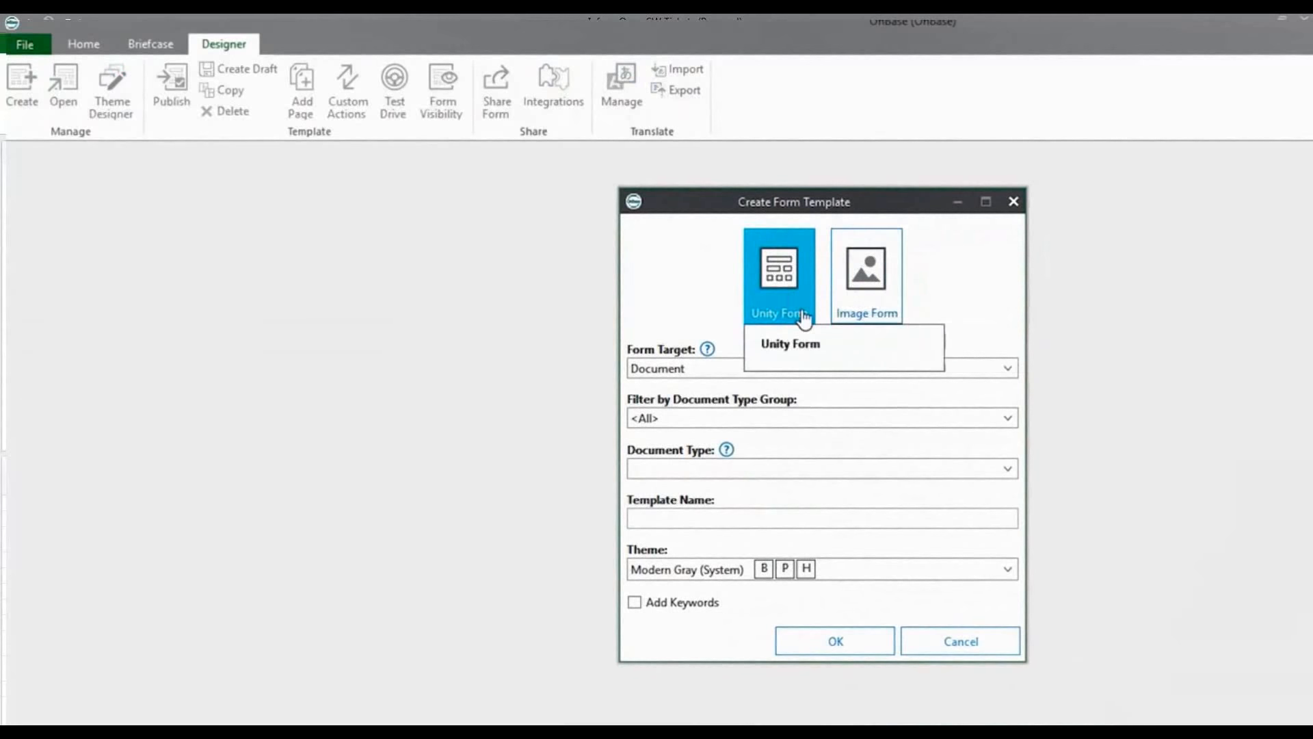
left_click(1003, 369)
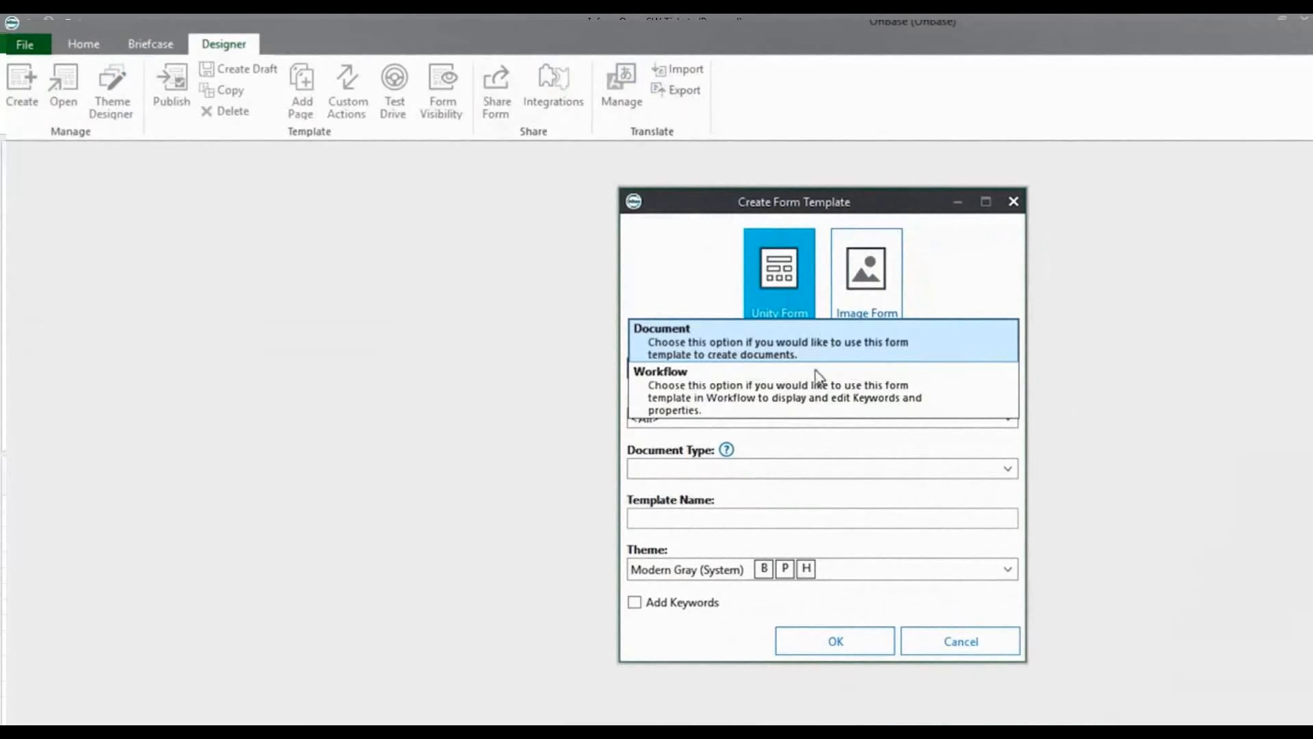
left_click(955, 269)
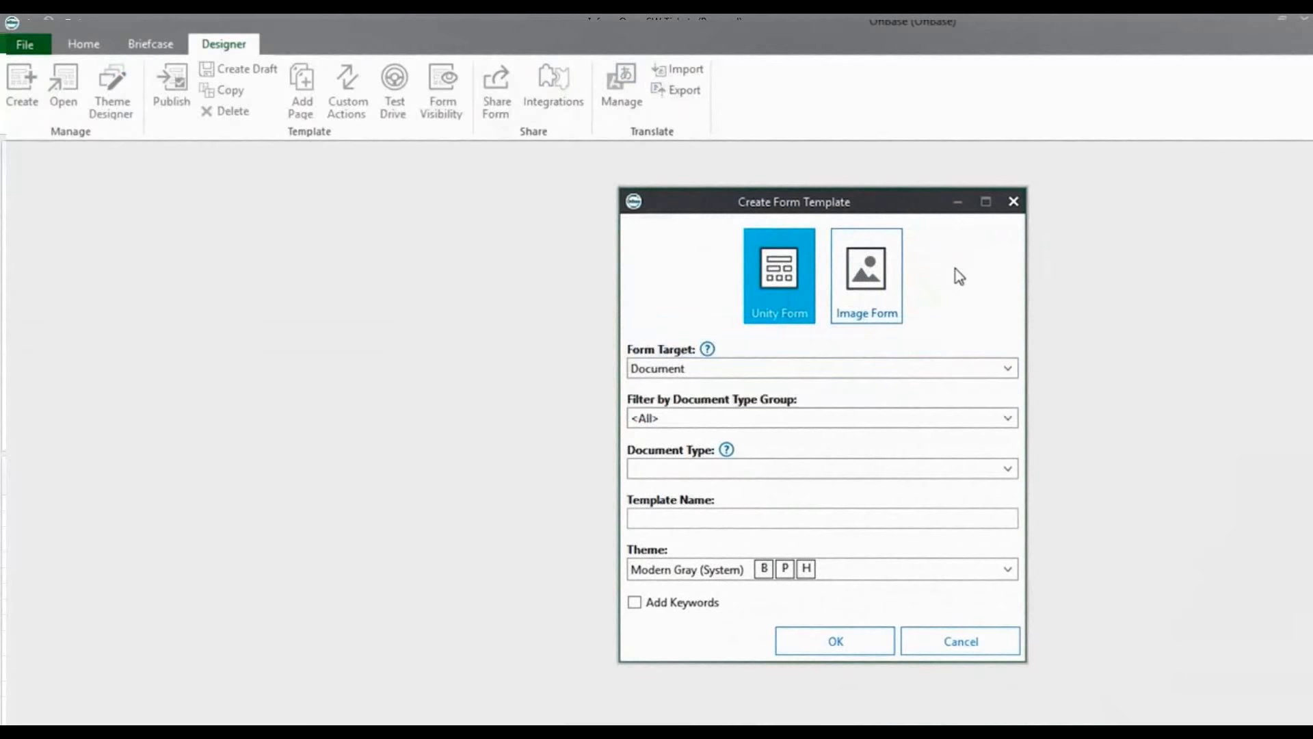
- Create an Image Form template named MOST TEST for the MOST - CO document type in the Healthcare group
left_click(888, 287)
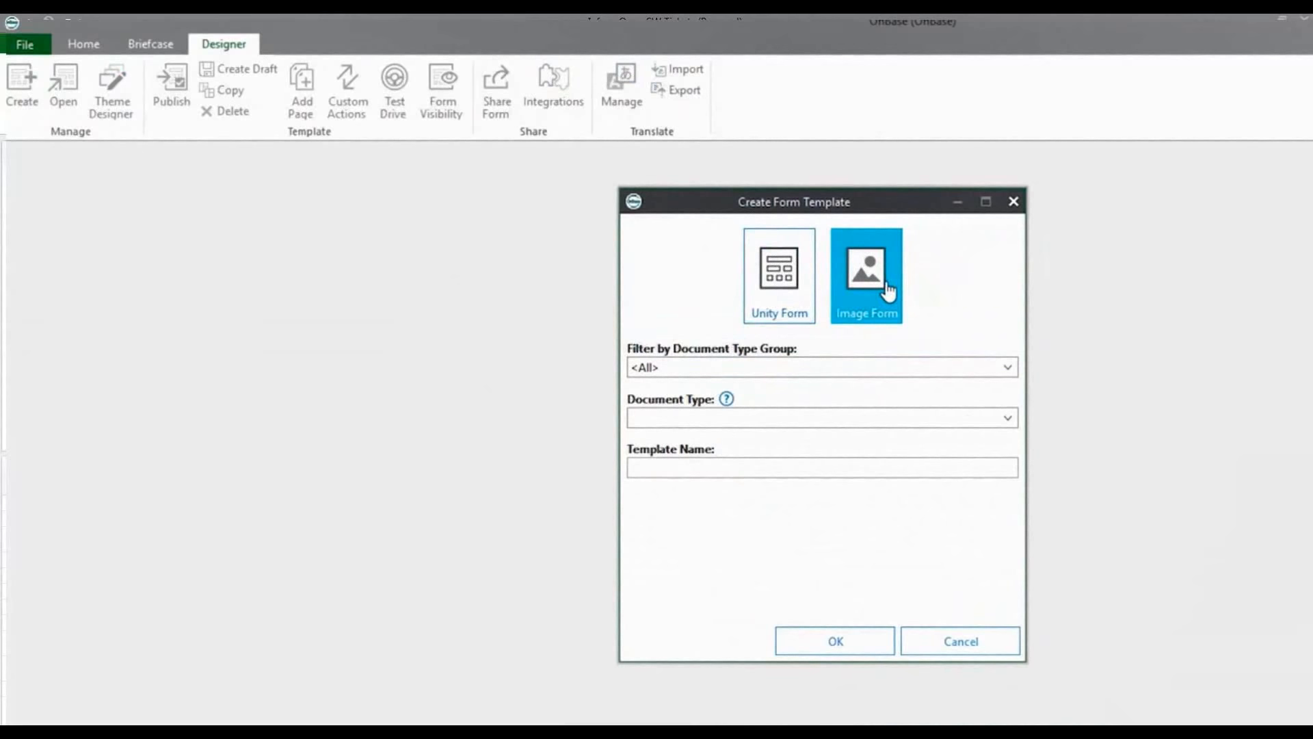
left_click(896, 365)
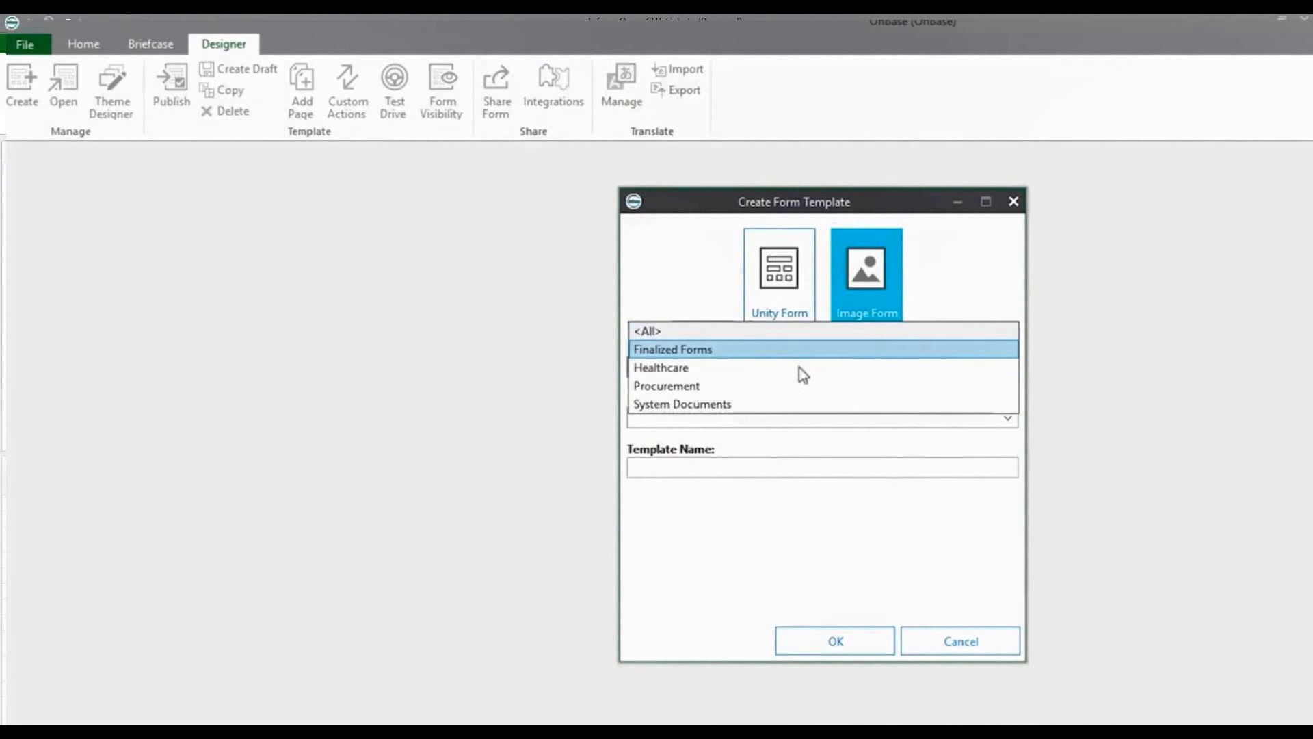
left_click(750, 371)
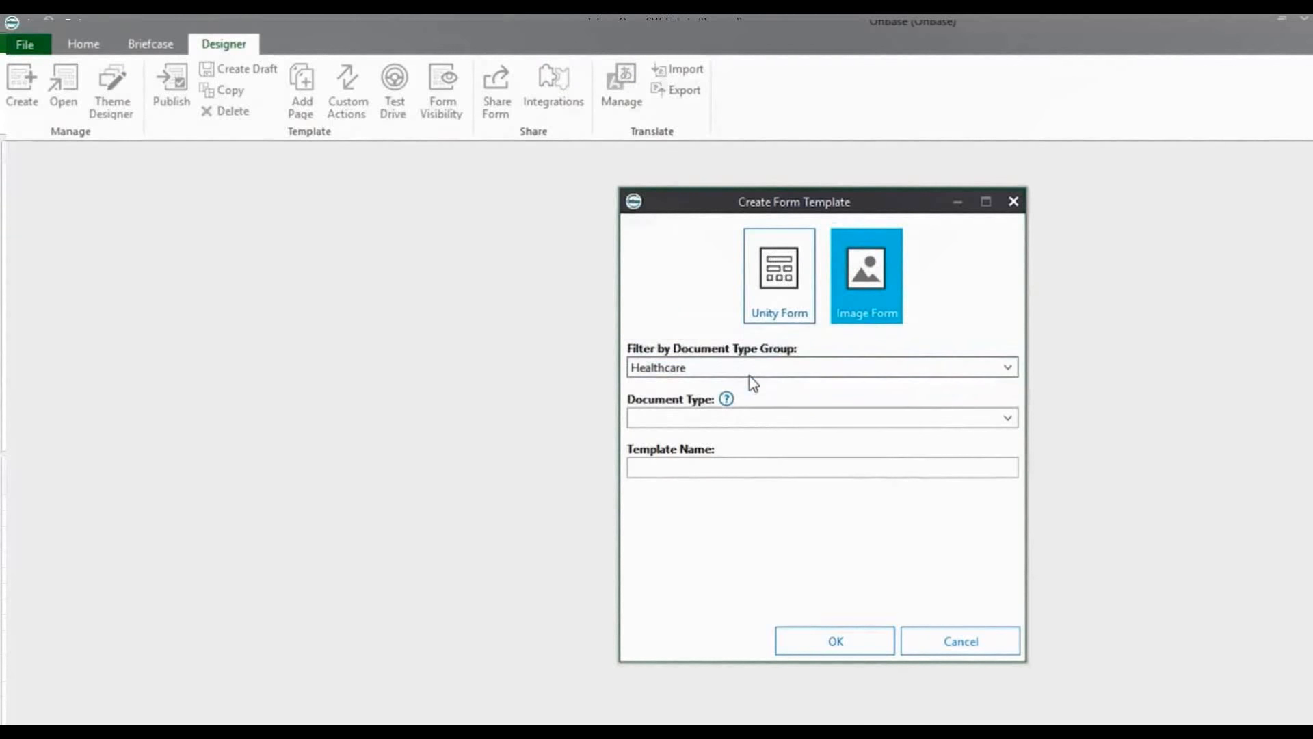
left_click(773, 422)
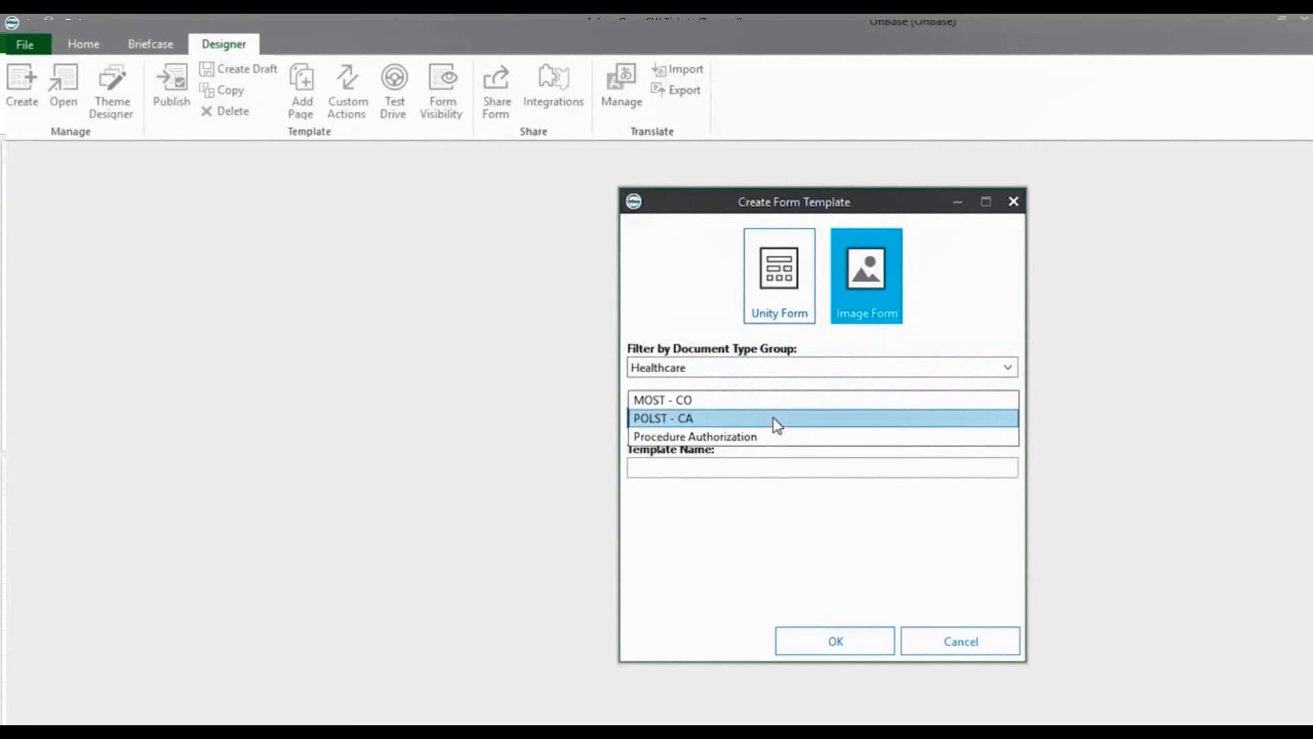
left_click(760, 399)
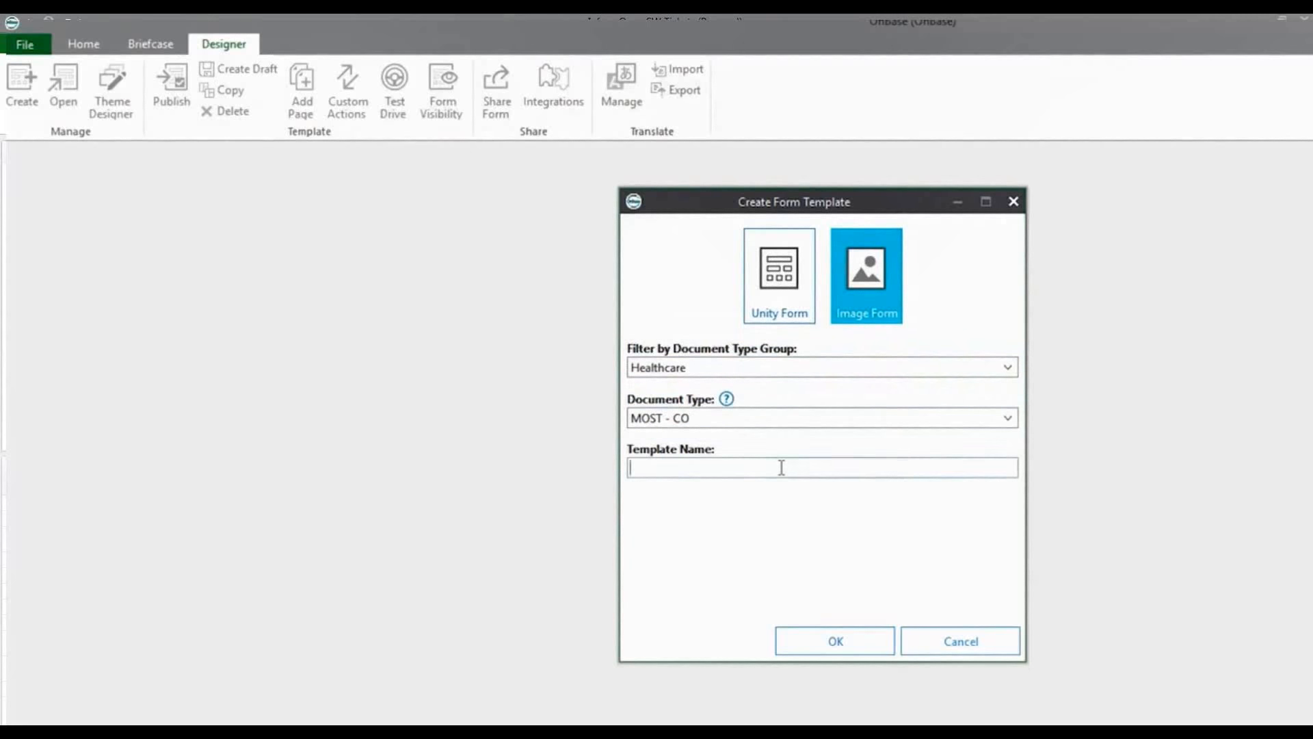
type("MOST TEST")
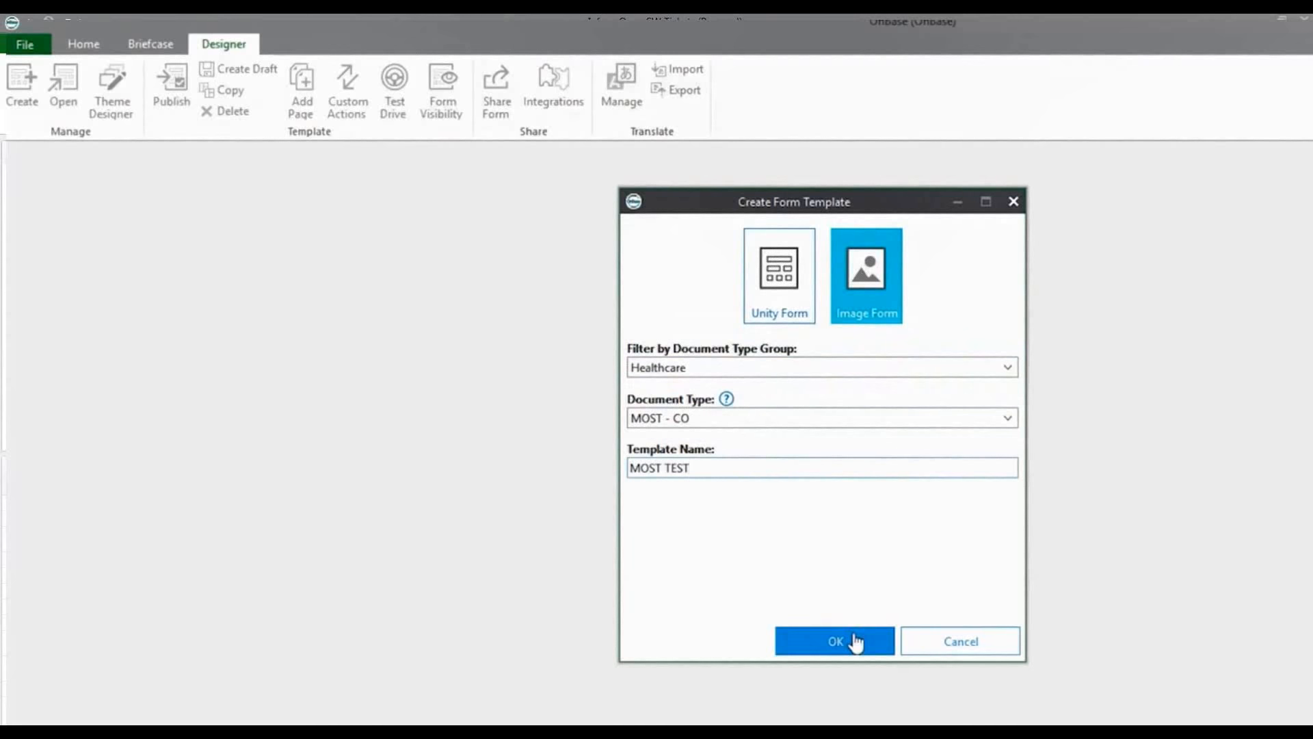
left_click(854, 641)
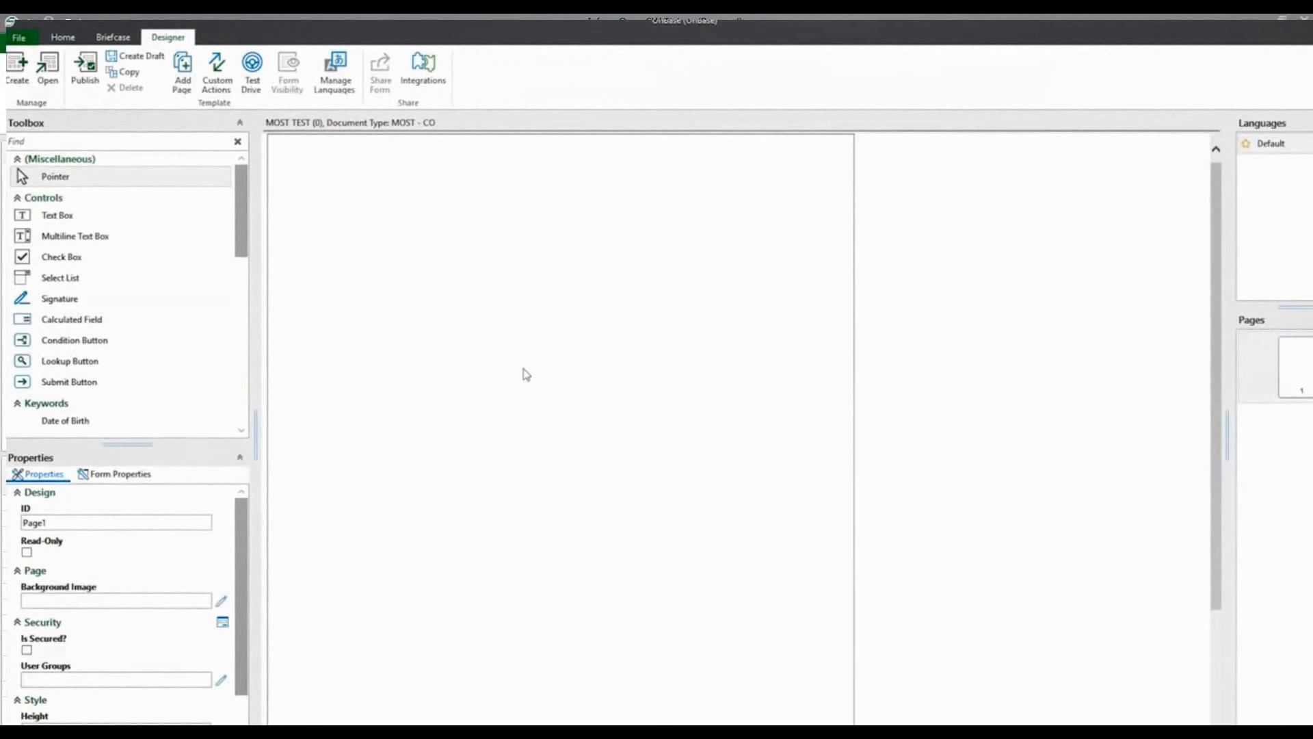
- Look through the available controls and keywords, and preview MOST-FORM-FINAL-2015_PAGE_1 among the background images for page 1
mouse_move(241, 225)
left_mouse_down()
mouse_move(228, 375)
mouse_move(225, 304)
left_mouse_up()
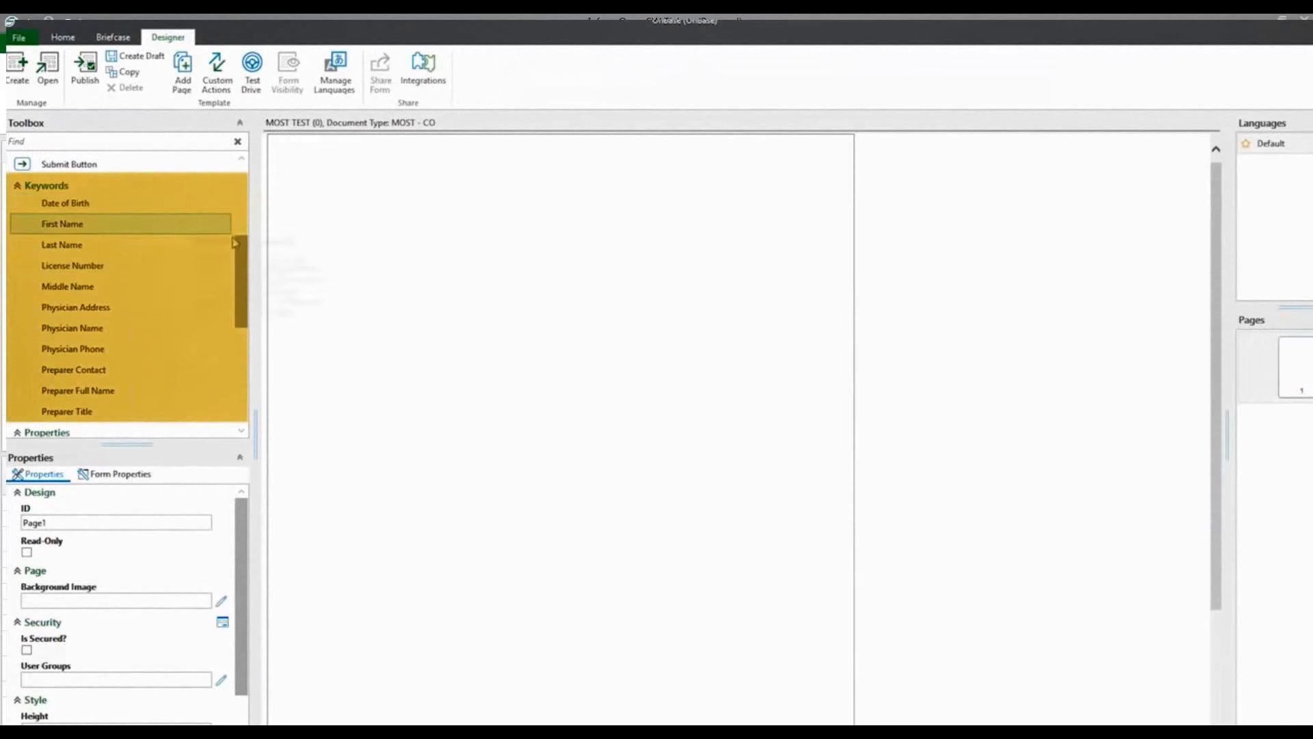
left_click_drag(240, 282, 236, 180)
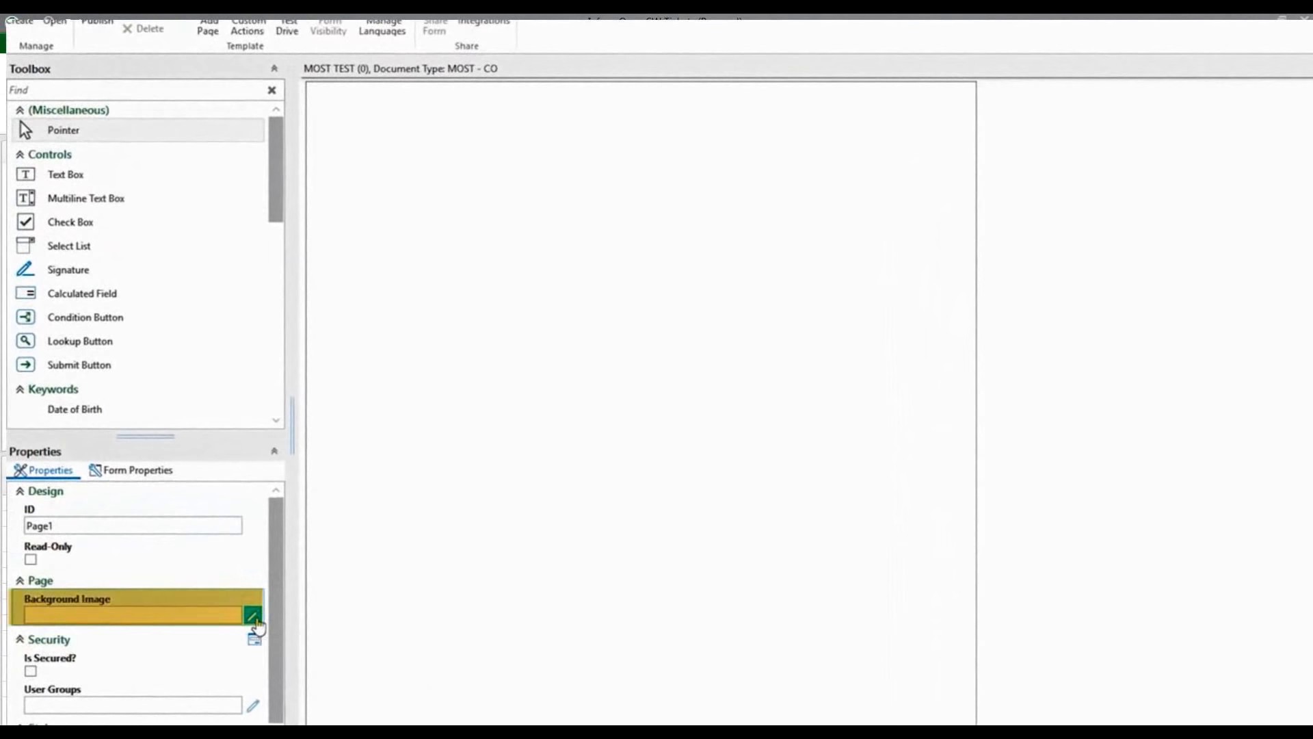
left_click(252, 616)
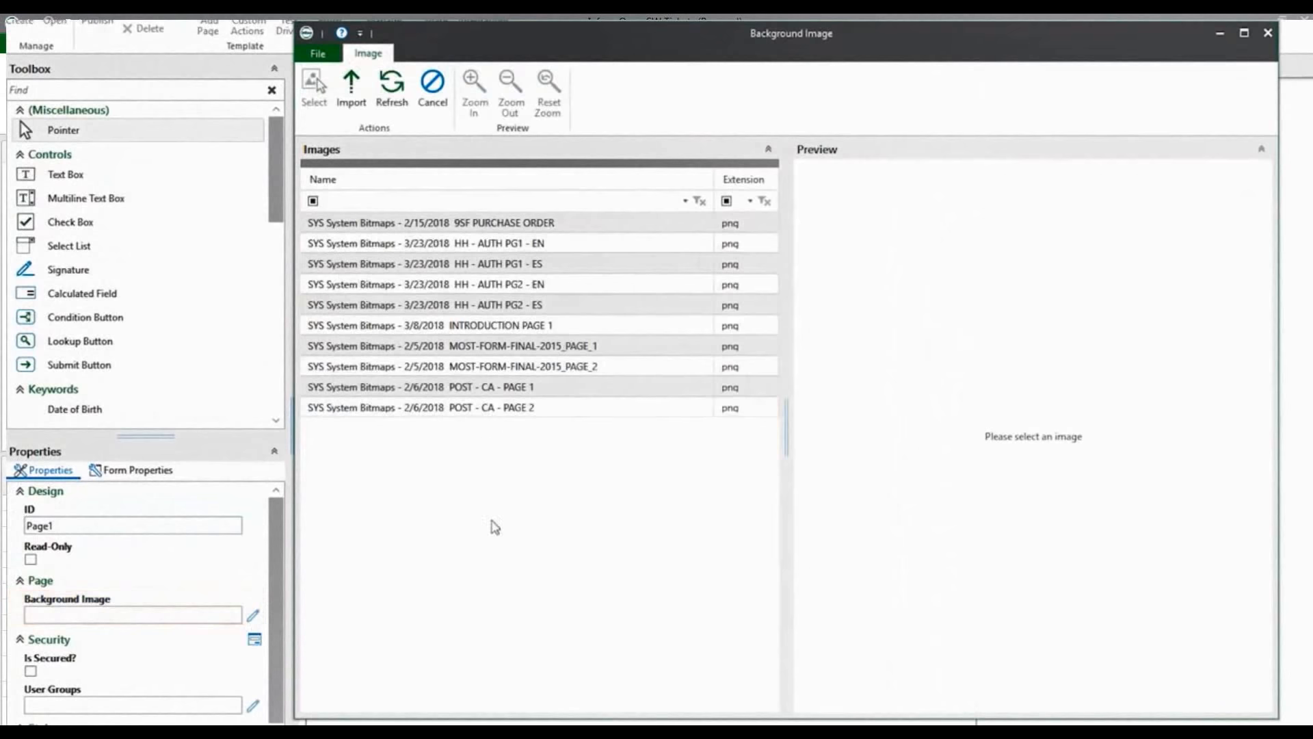
left_click(548, 348)
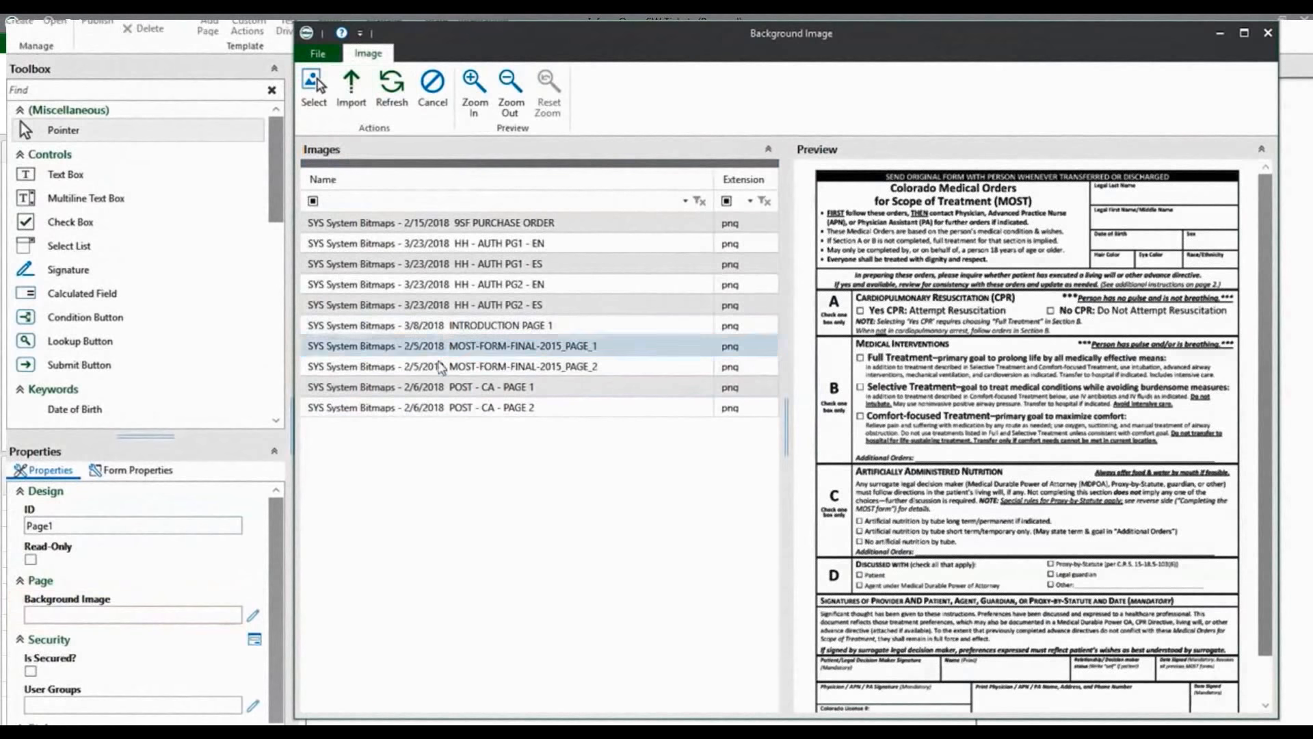
left_click(581, 349)
left_click(363, 99)
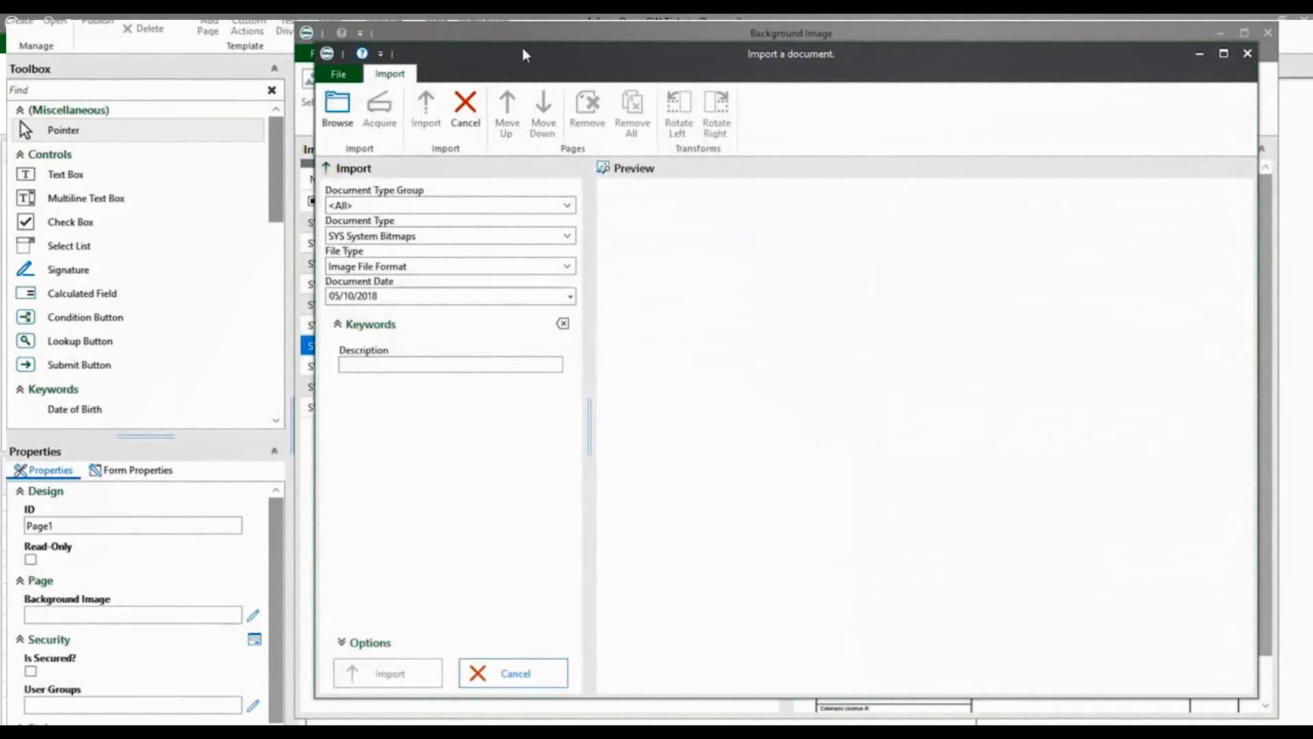
left_click_drag(522, 48, 417, 71)
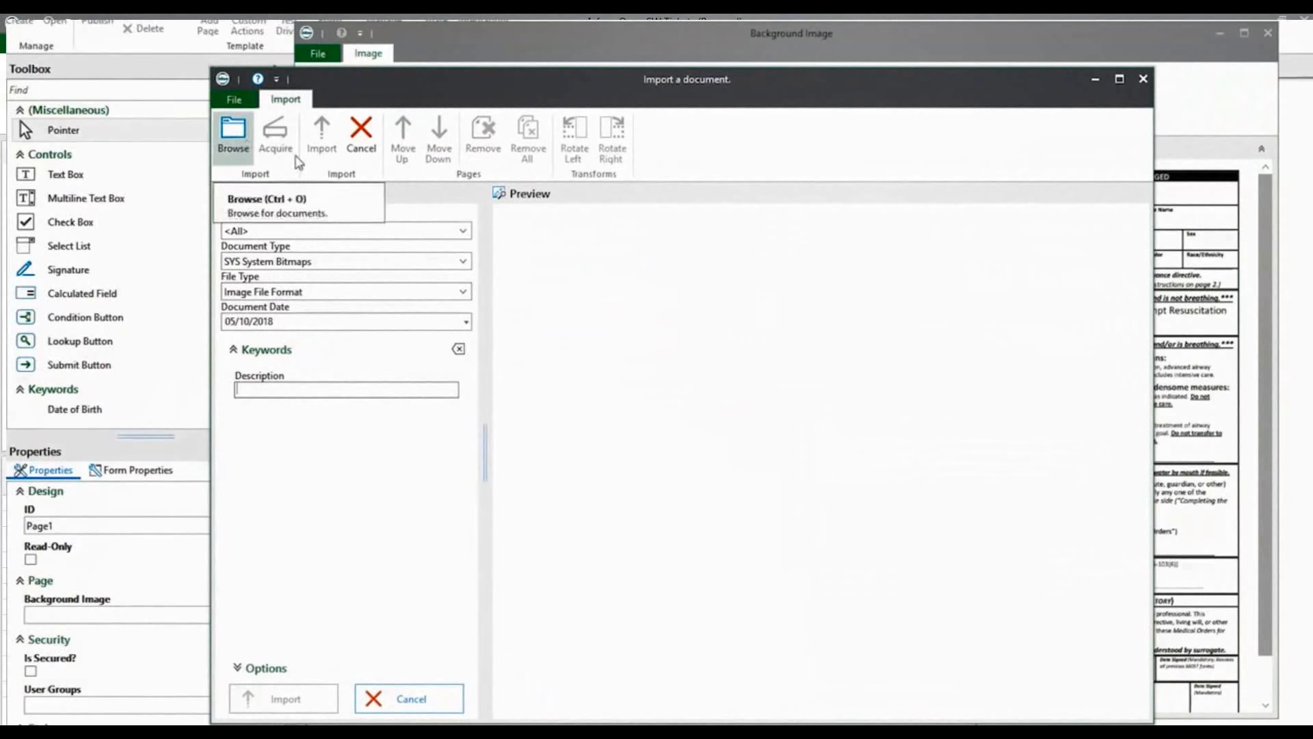
left_click(1142, 80)
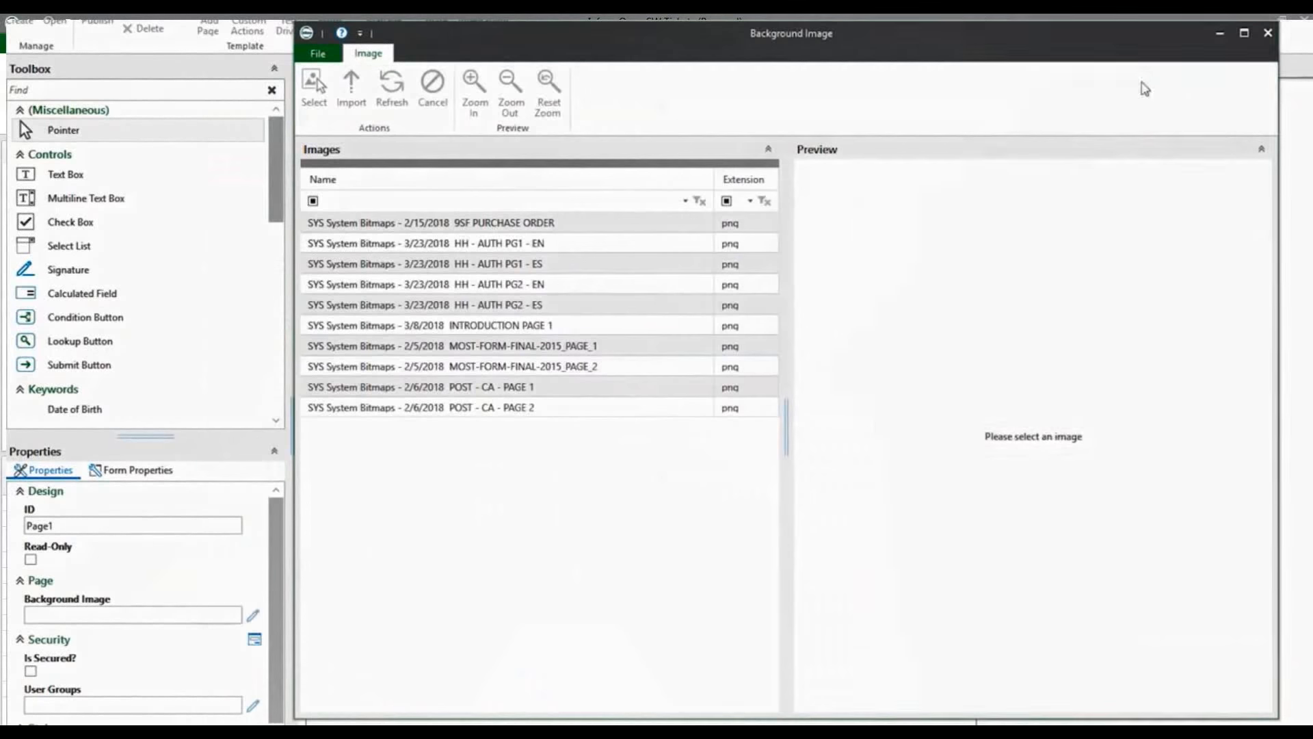
- Set MOST-FORM-FINAL-2015_PAGE_1 as the background image of page 1
left_click(547, 351)
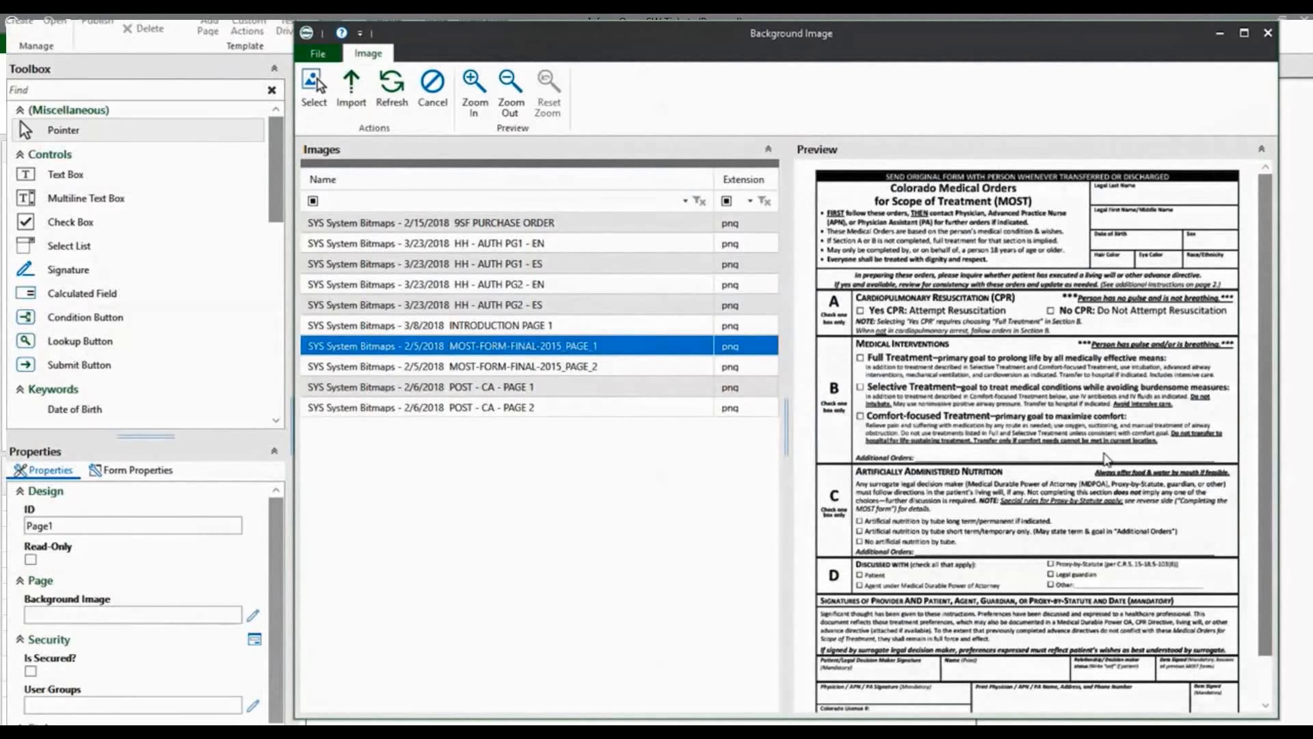
left_click(313, 85)
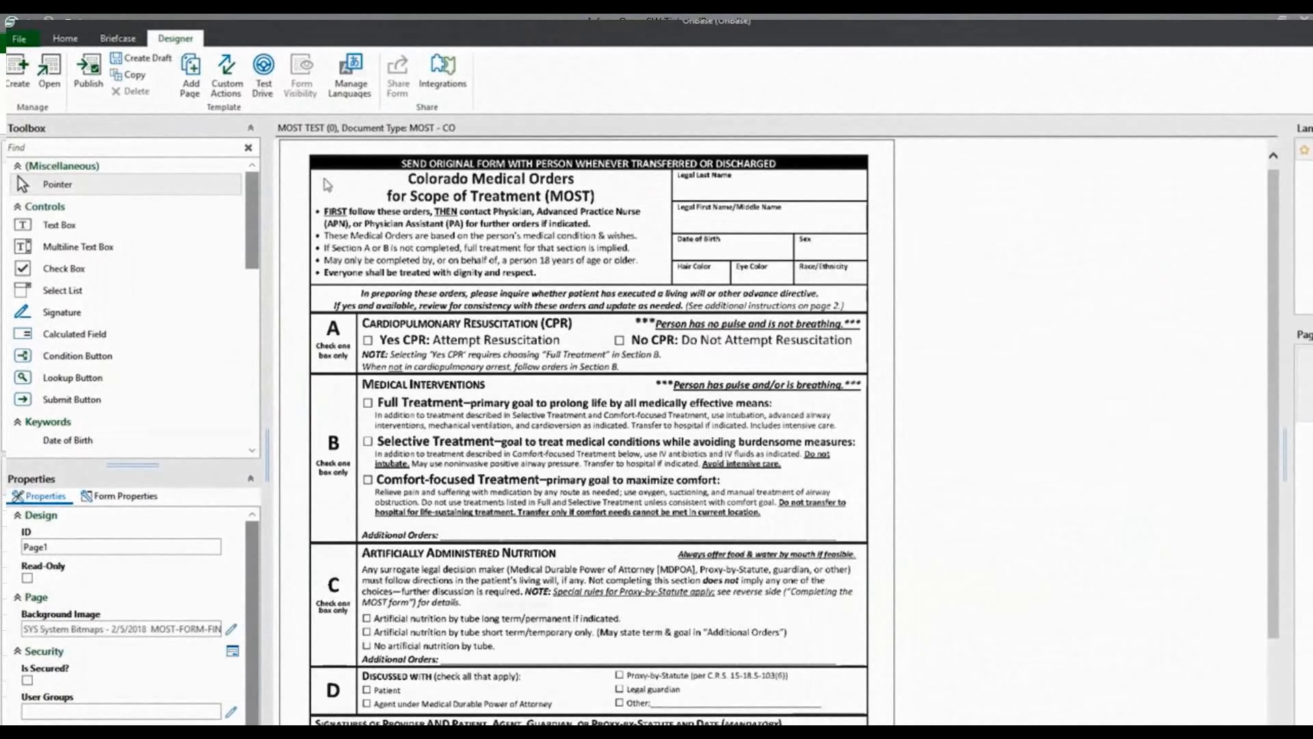
- Add a second page to the form and set MOST-FORM-FINAL-2015_PAGE_2 as its background image
left_click(190, 84)
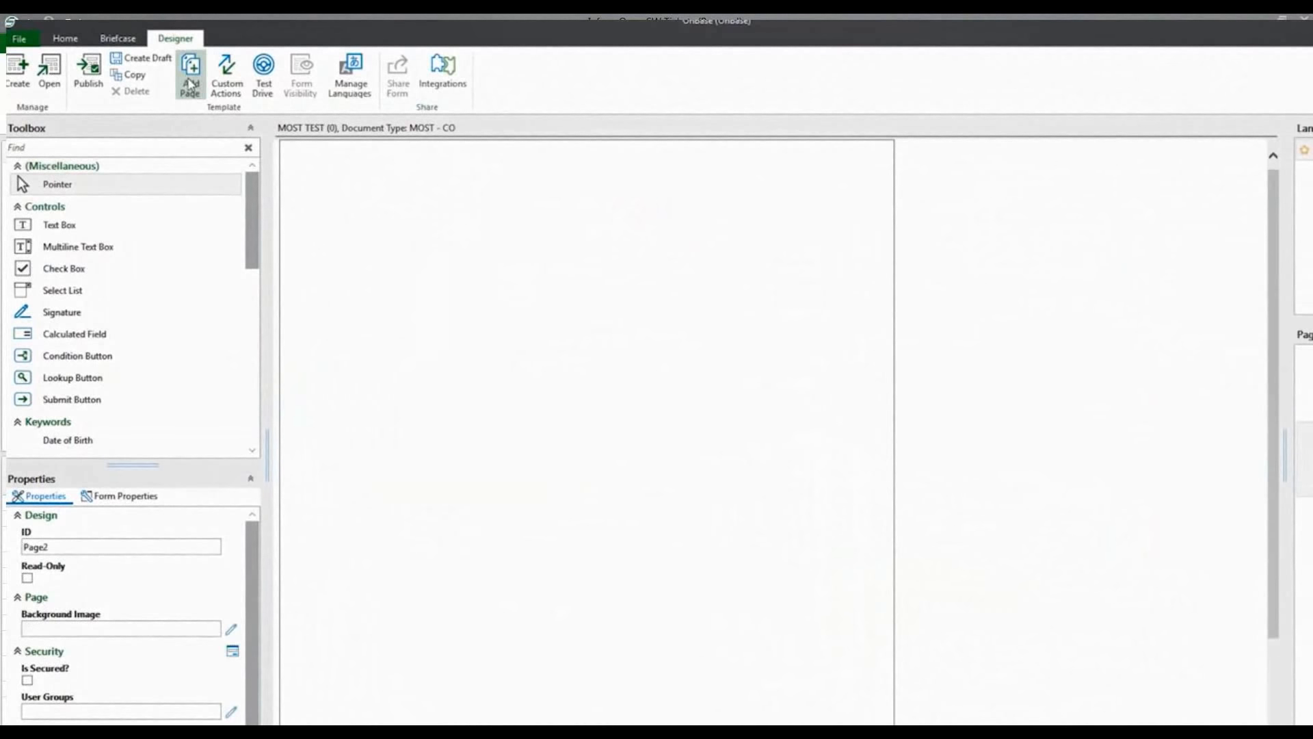
left_click(230, 636)
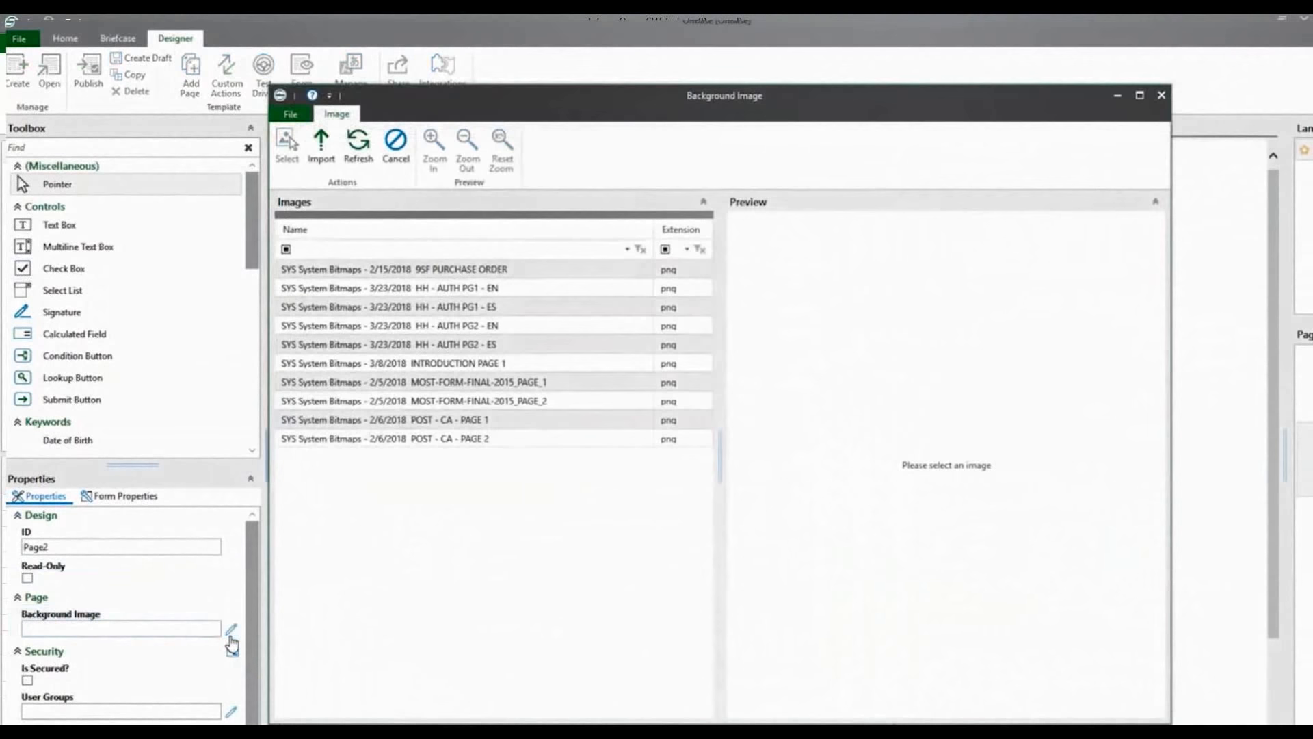
left_click(525, 402)
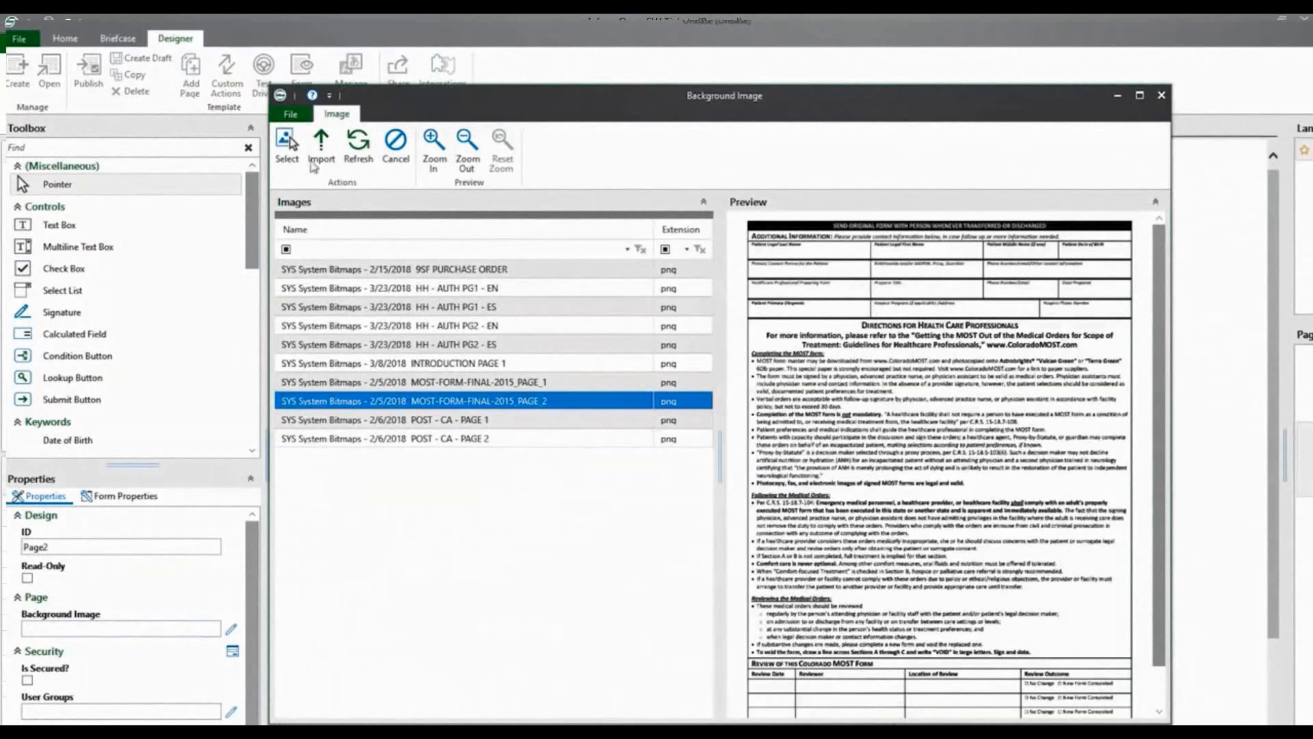
left_click(285, 144)
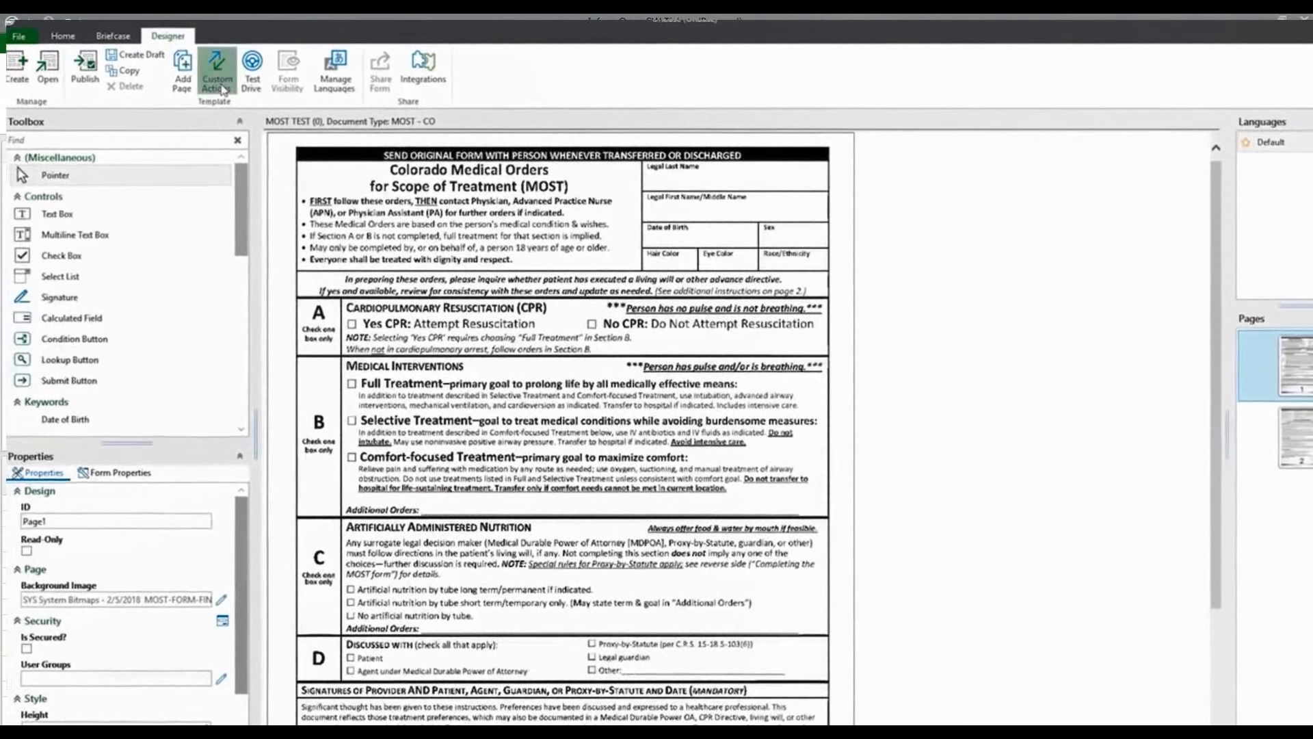
- Open the existing Colorado MOST image form template
left_click(107, 90)
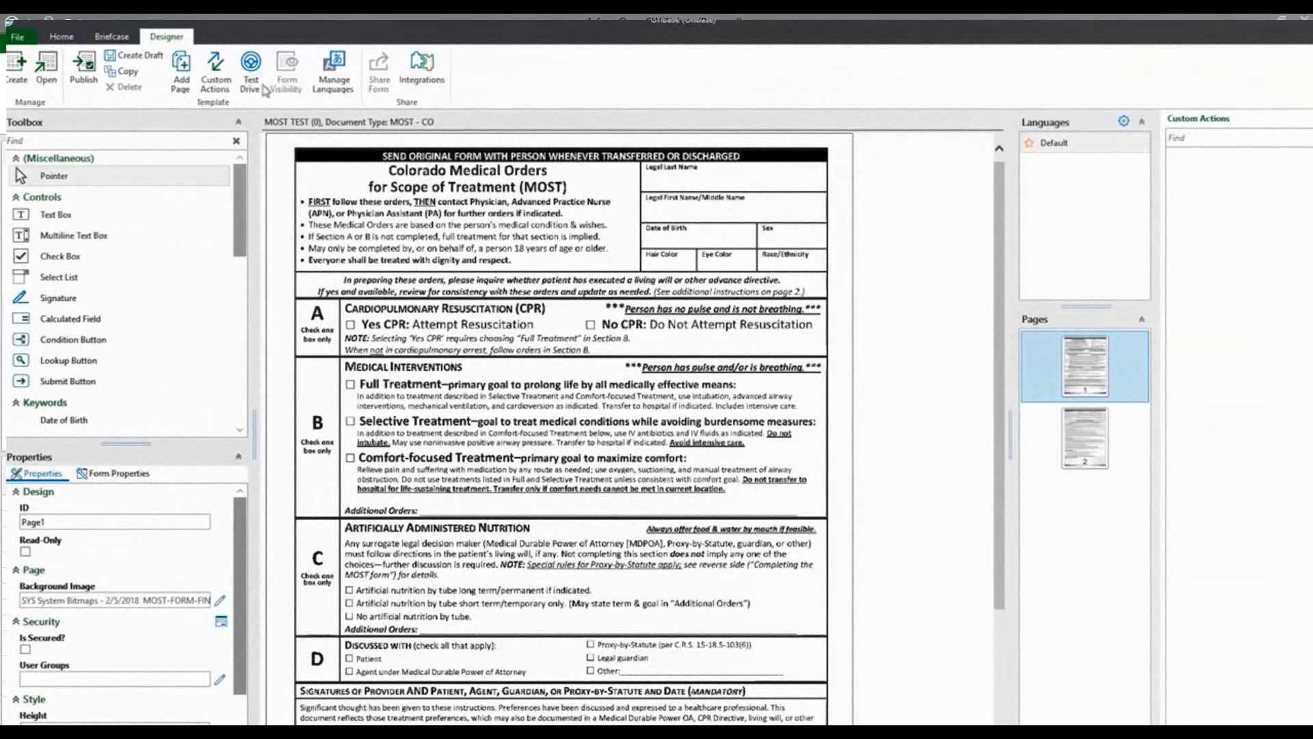
left_click(47, 68)
left_click(639, 425)
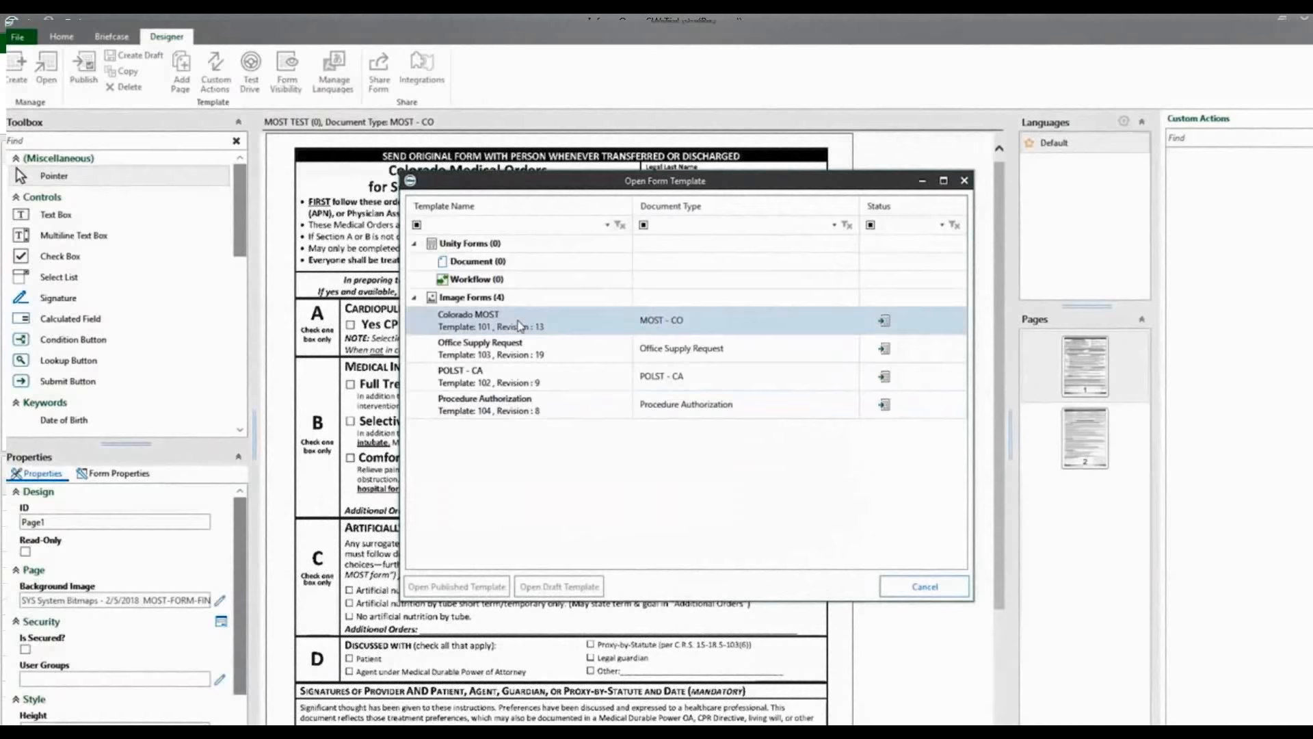
double_click(520, 325)
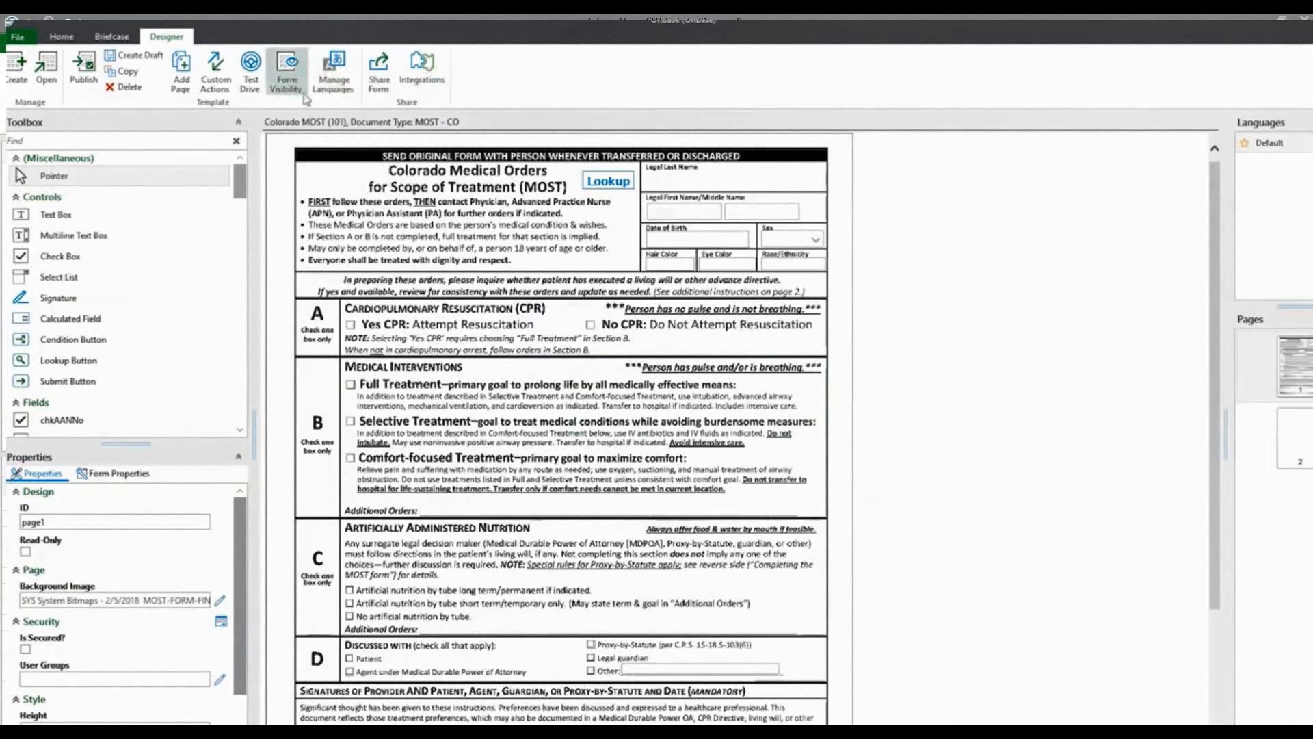
- Show the Colorado MOST form's custom actions, view its second page and return to the first page
left_click(214, 85)
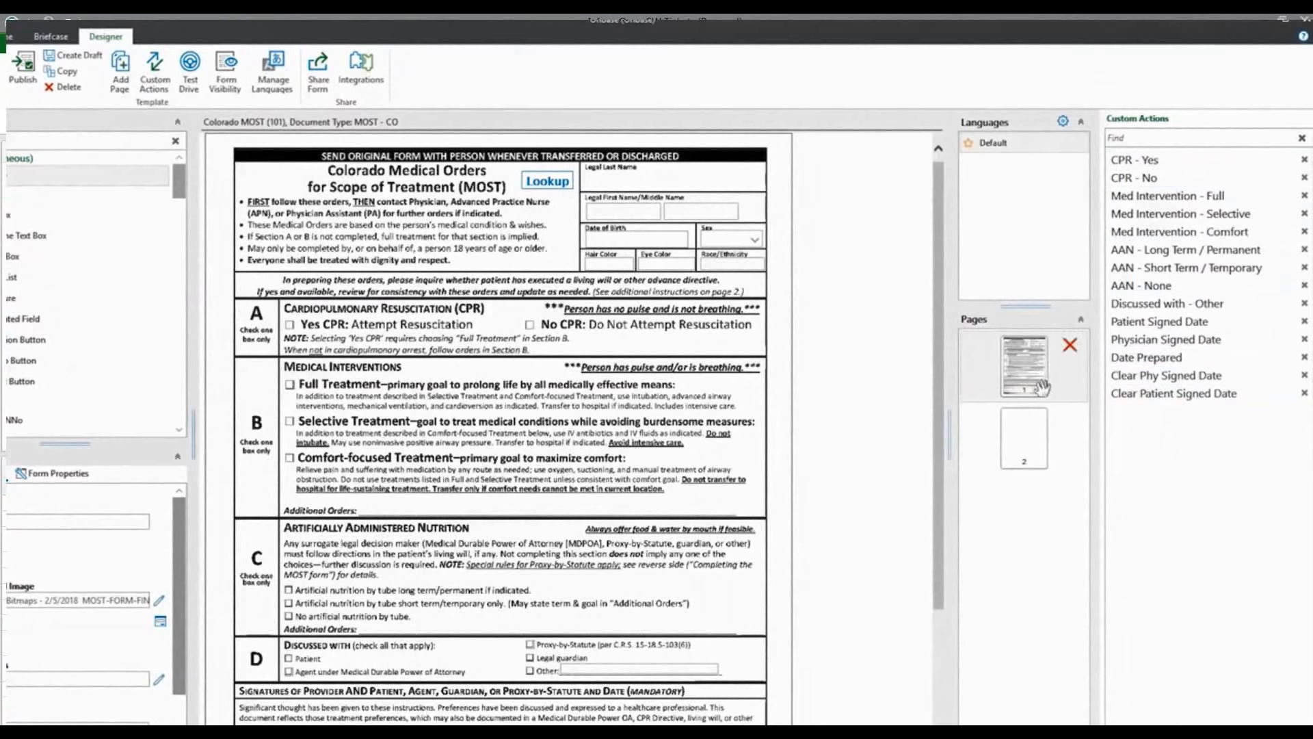
left_click(1026, 445)
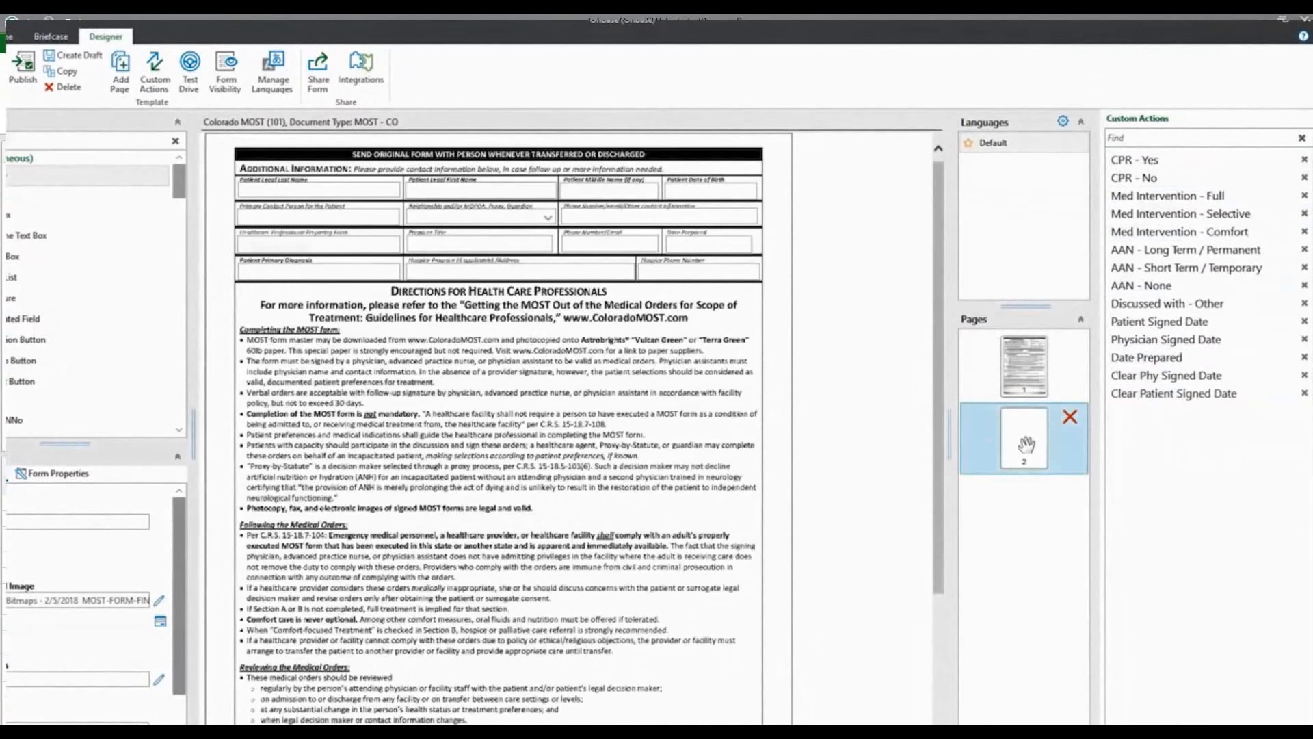
left_click(1027, 376)
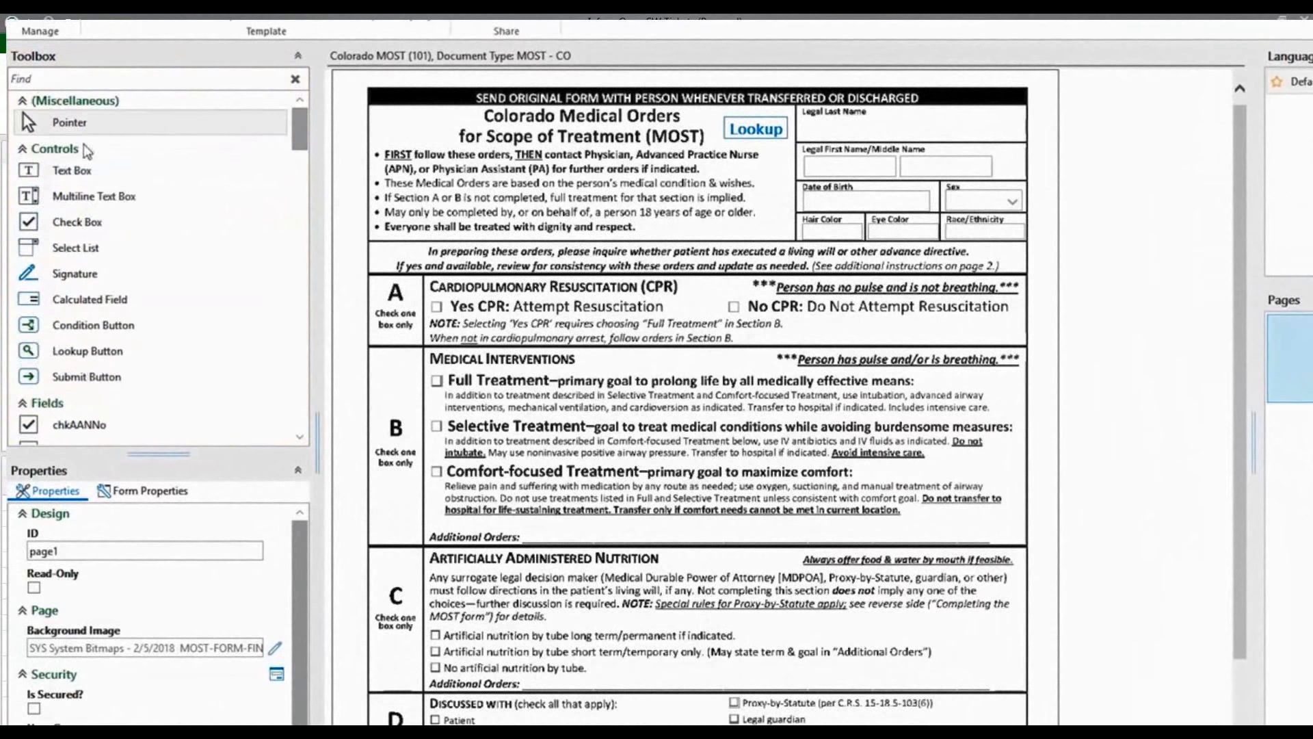
- Go through the Text Box, Multiline Text Box, Check Box, Select List, Signature and Calculated Field controls available for the form
left_click(49, 179)
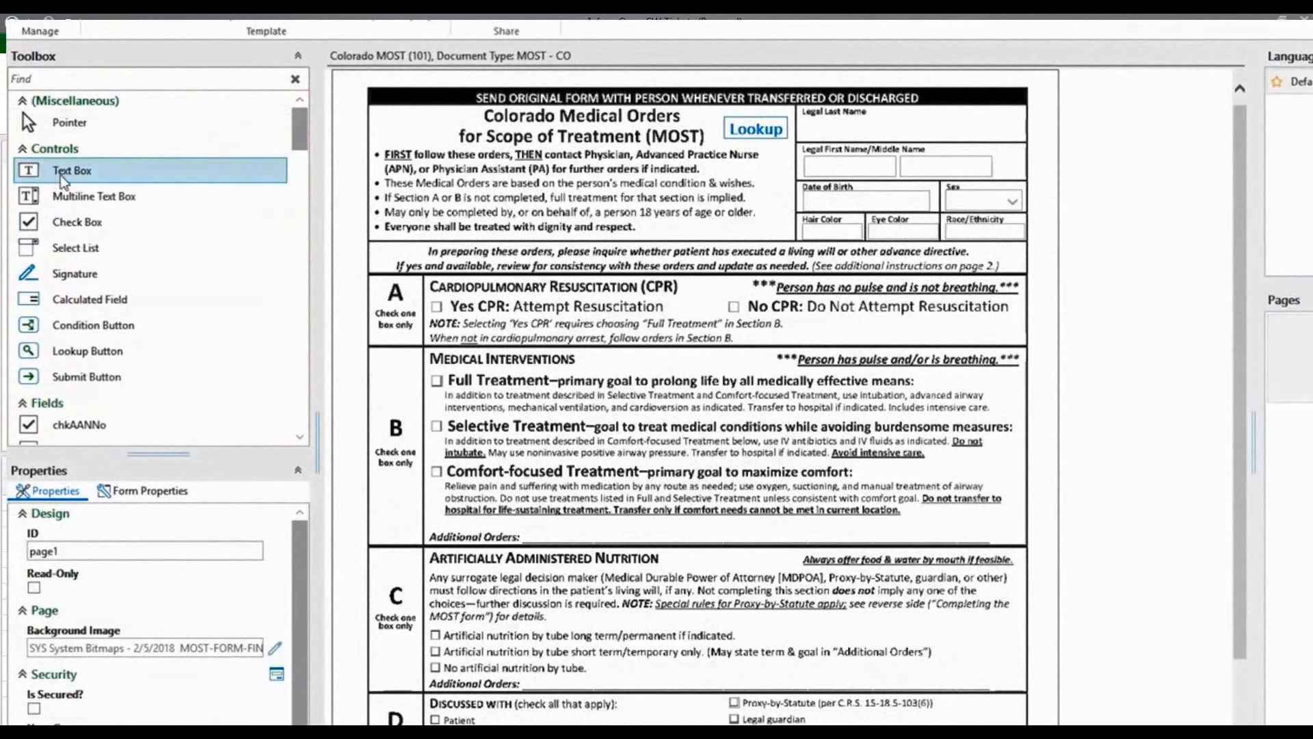
left_click(88, 199)
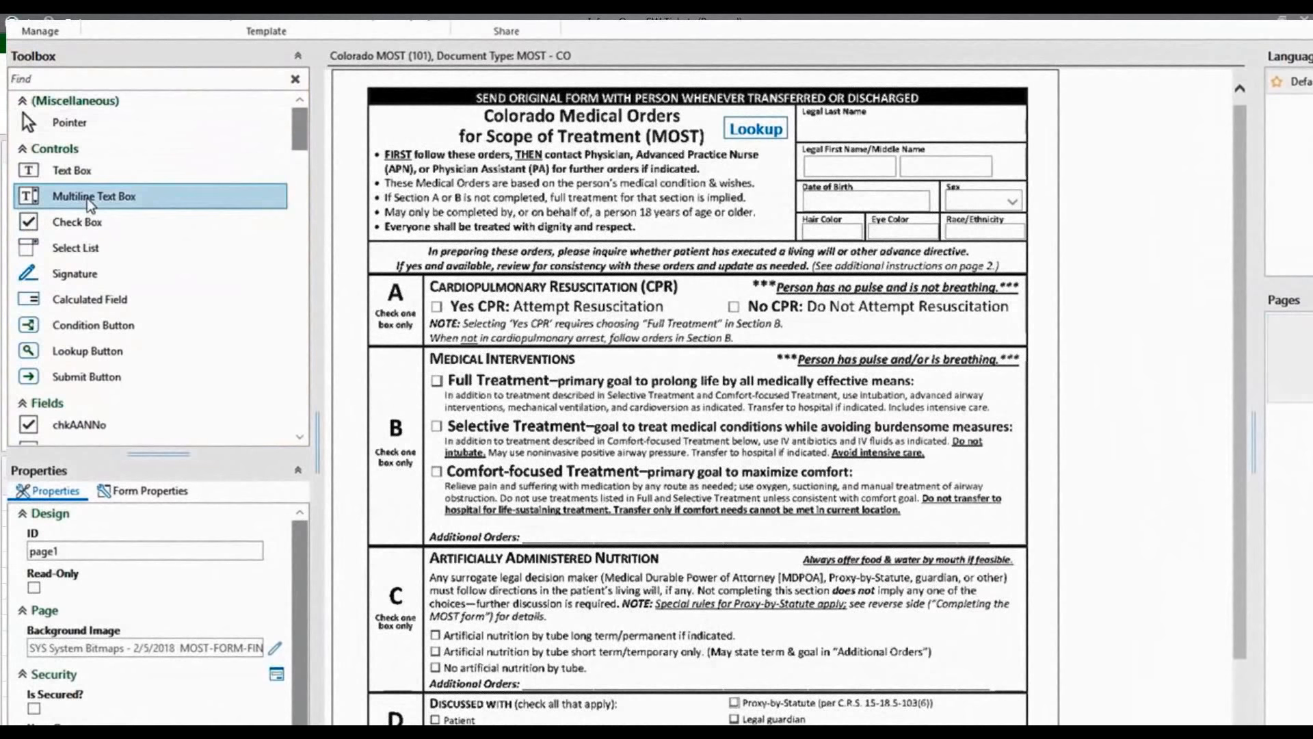
left_click(117, 227)
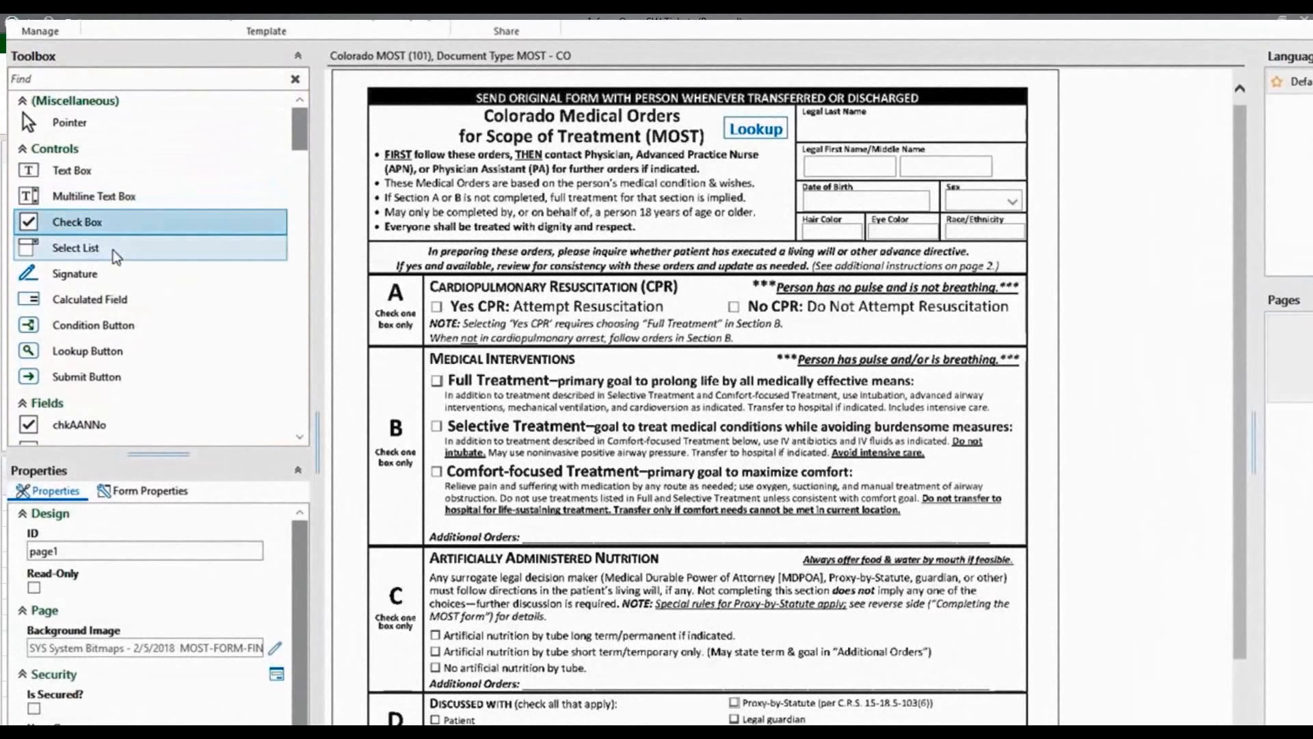
left_click(113, 249)
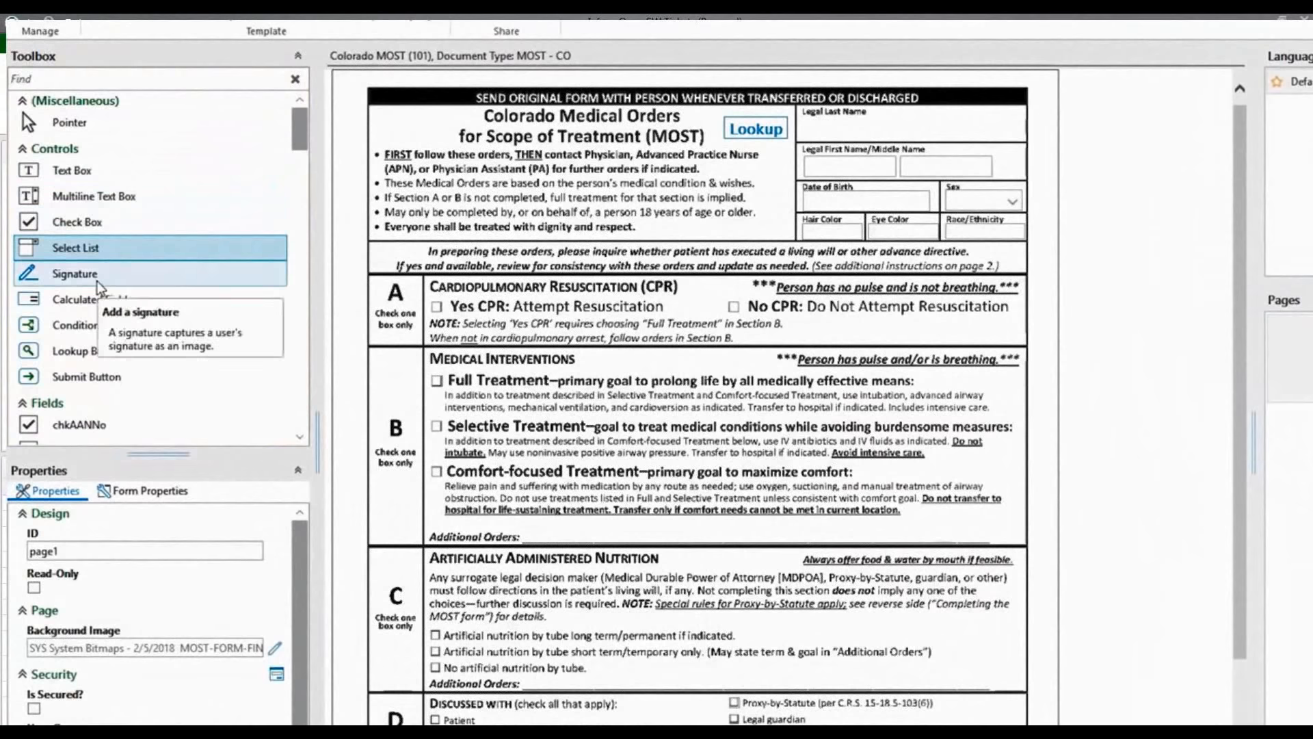
left_click(96, 277)
left_click(136, 298)
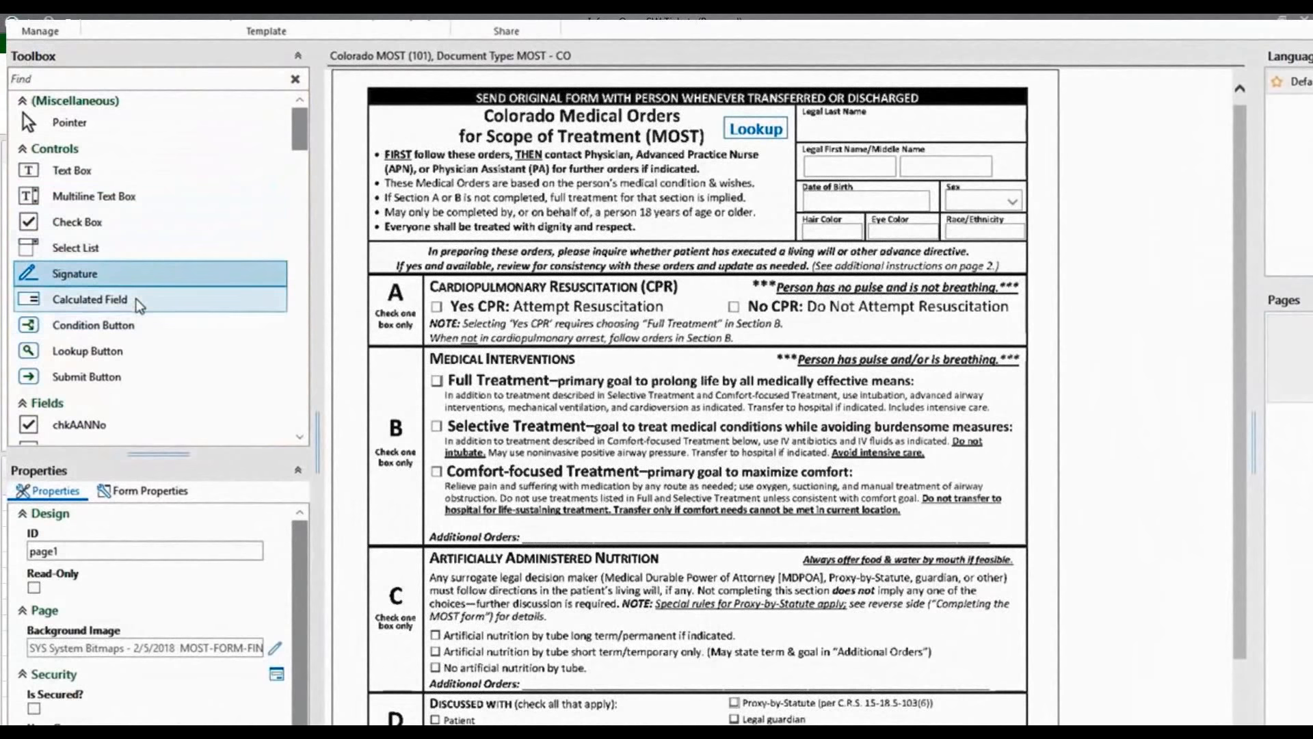
- Go through the Condition Button, Lookup Button and Submit Button controls available for the form
scroll(296, 130, "down", 3)
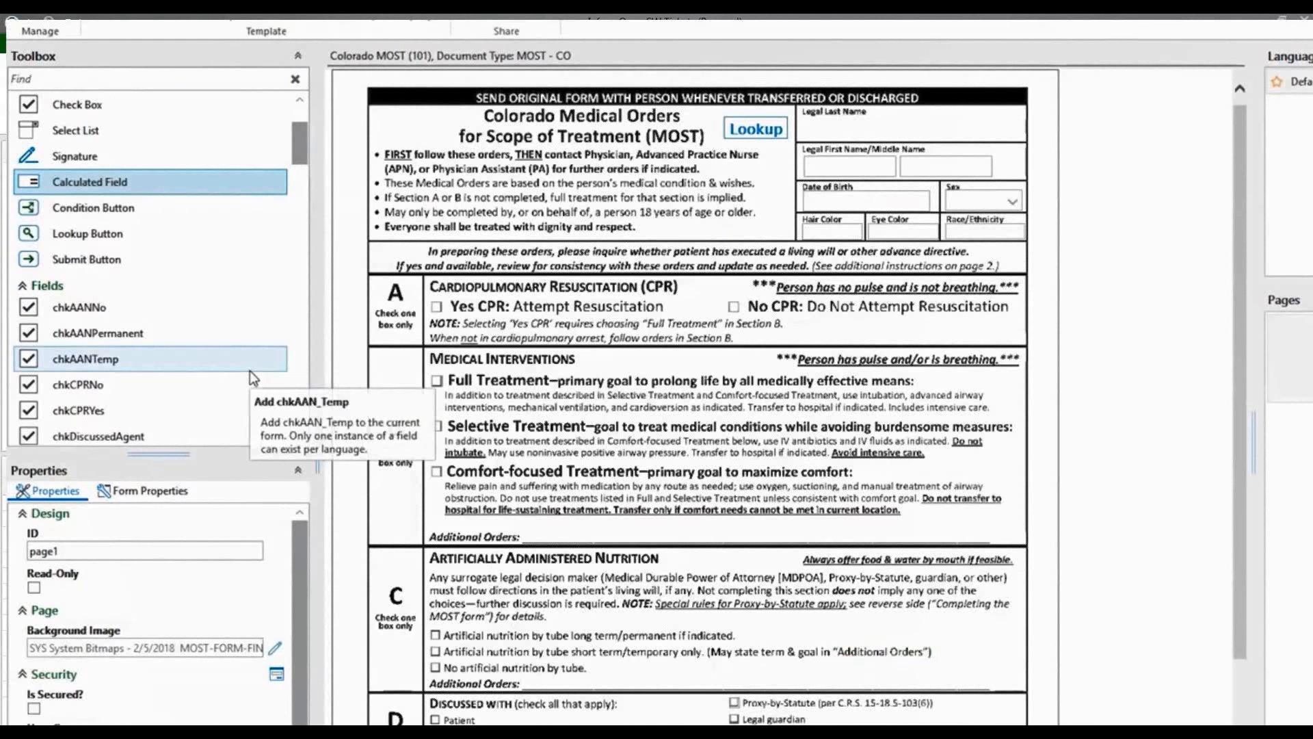
left_click(111, 213)
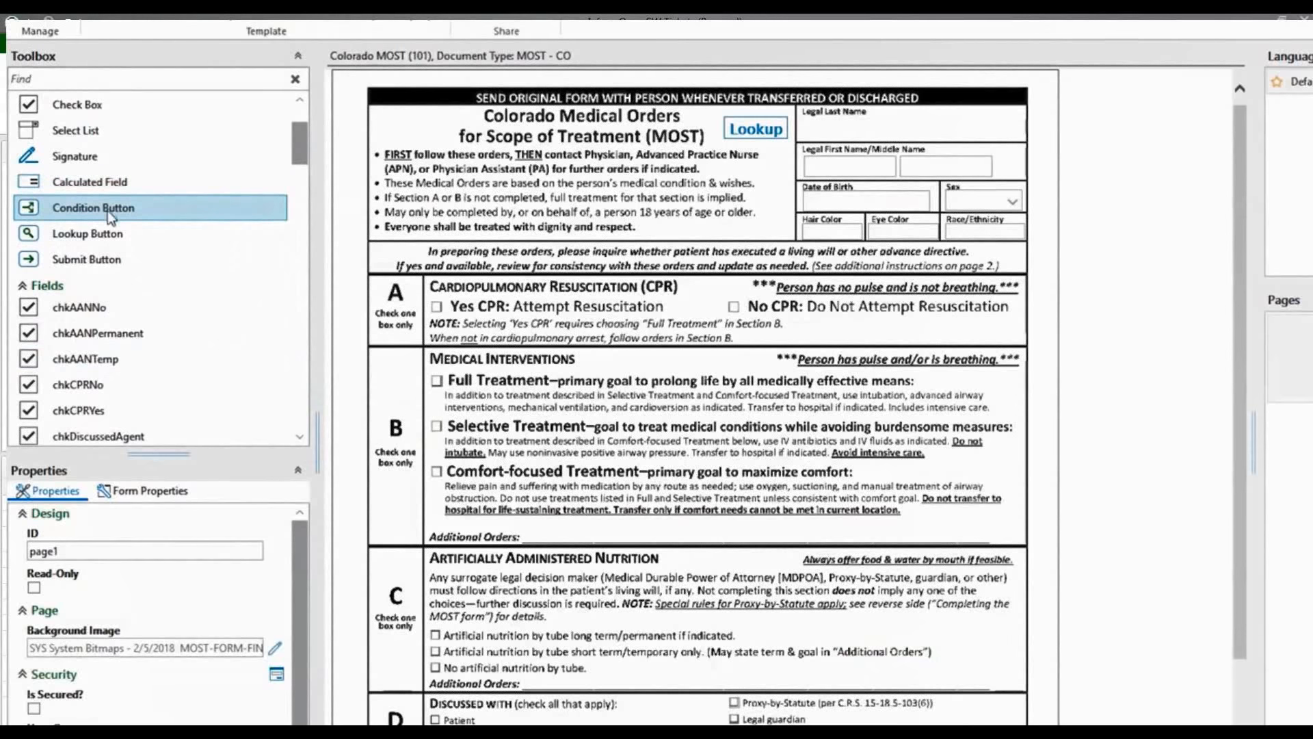
left_click(101, 236)
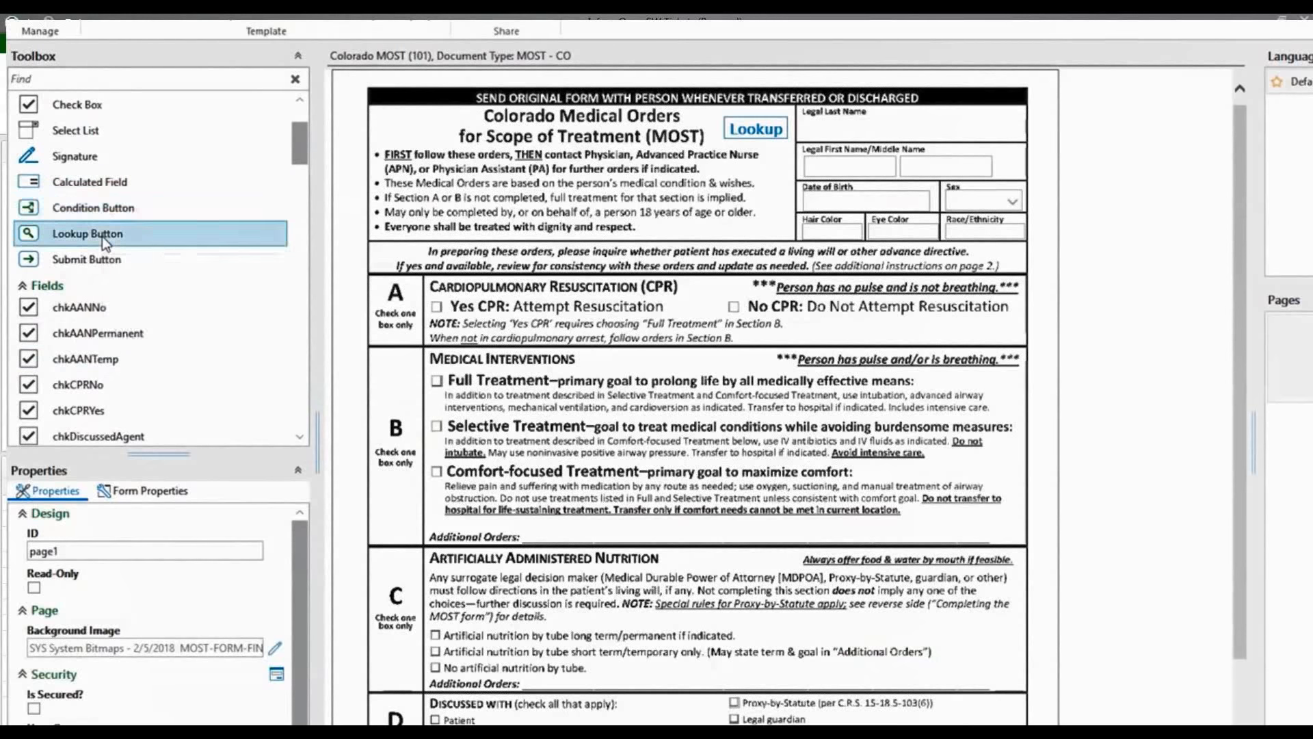
left_click_drag(101, 236, 229, 263)
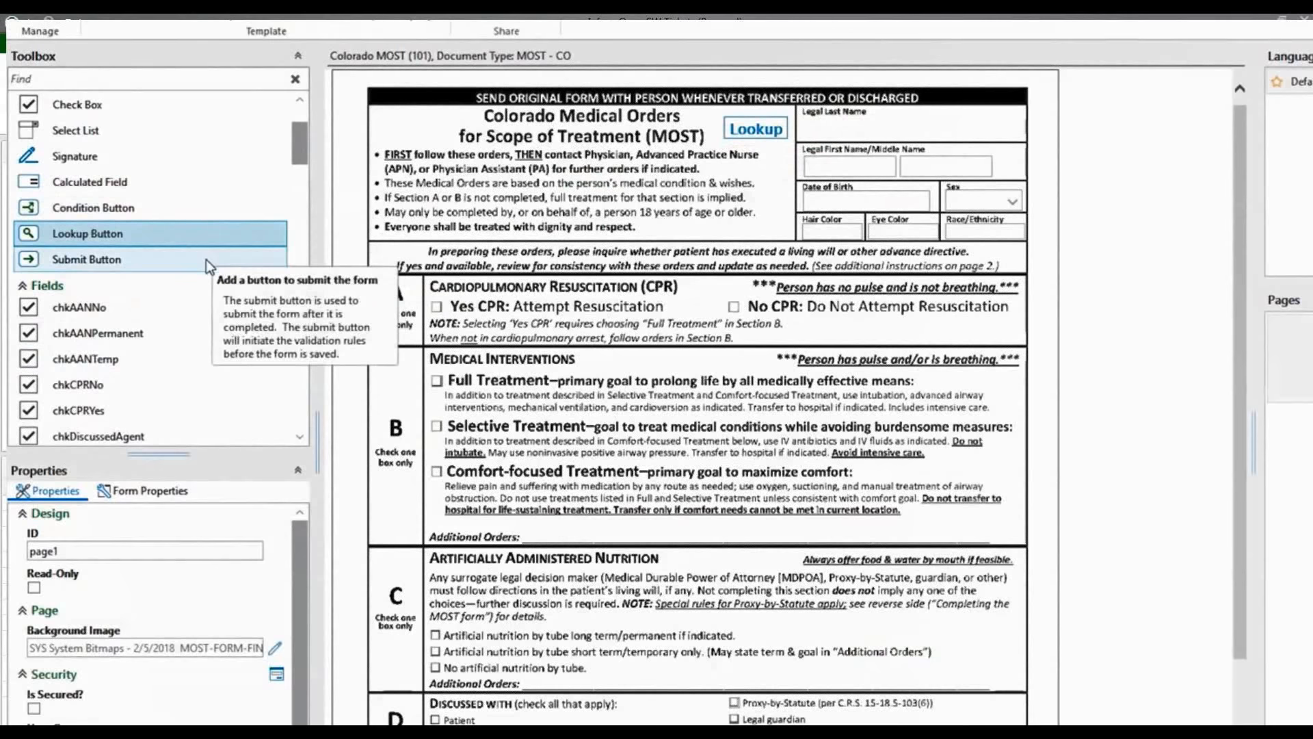
left_click(206, 260)
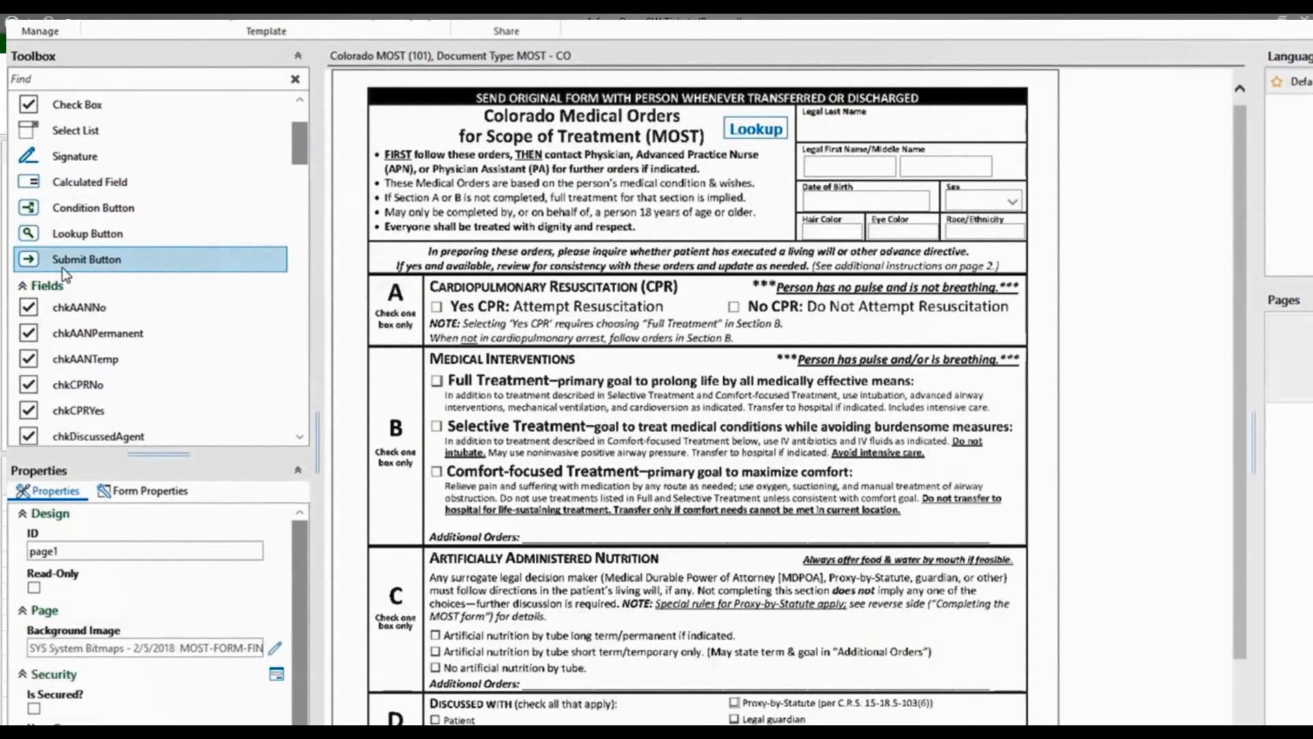
- View the signature area at the end of page 1 and the review table at the end of page 2
left_click_drag(134, 255, 1075, 233)
left_click_drag(1241, 338, 1229, 516)
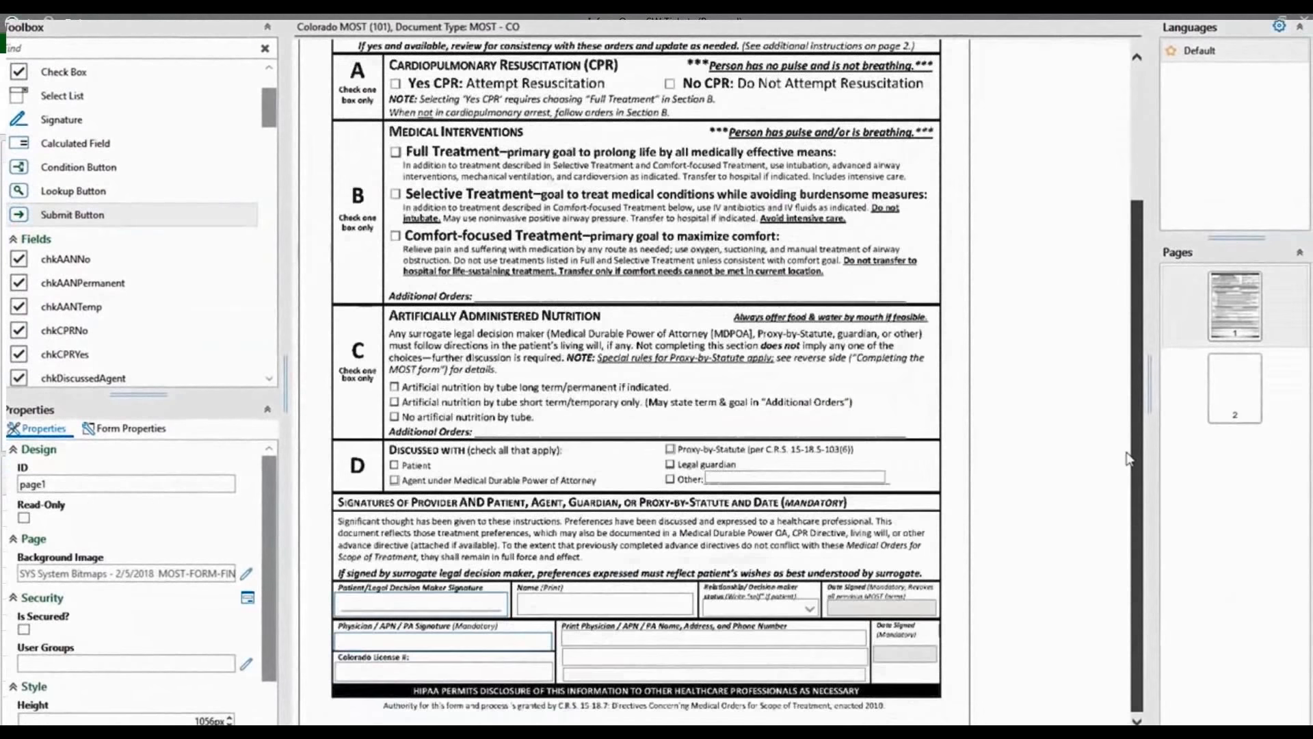
left_click(1250, 393)
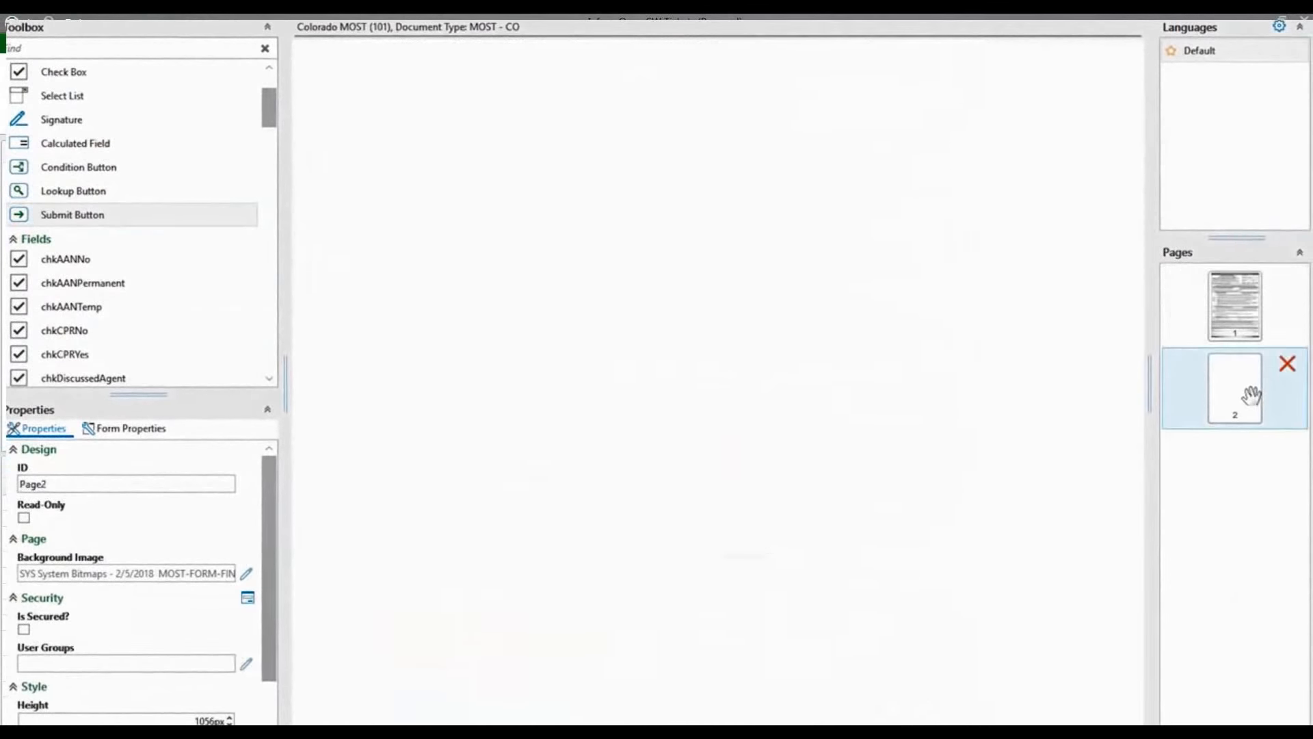
left_click_drag(1131, 426, 1139, 619)
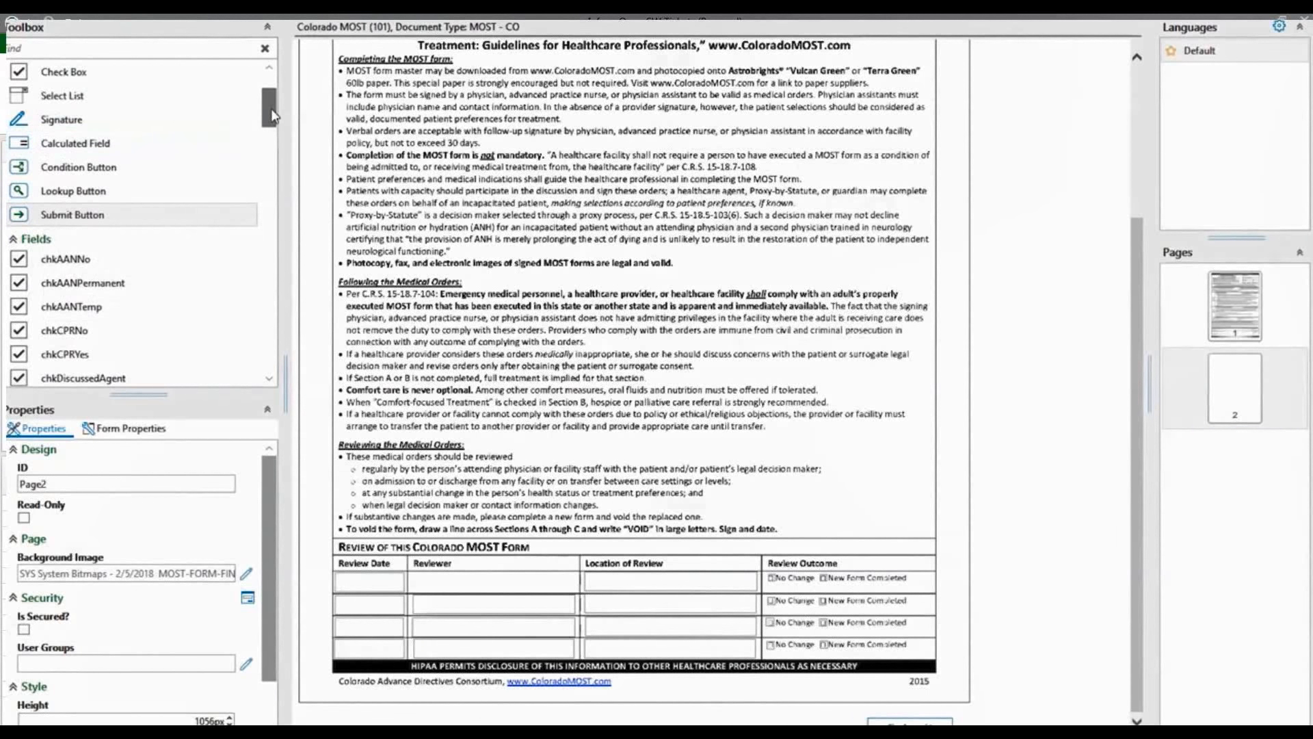
- Try to add the existing chkAANNo and chkCPRYes fields to the form a second time
left_click_drag(272, 112, 268, 131)
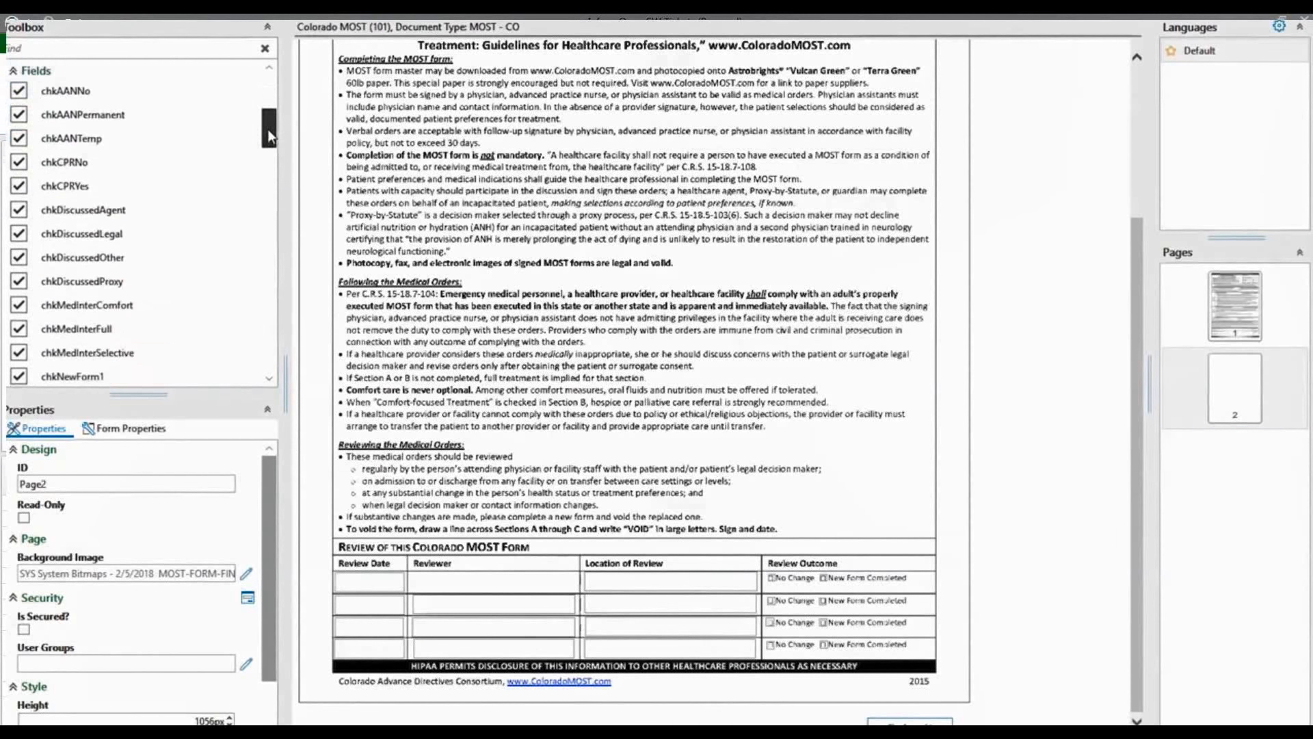
left_click(77, 93)
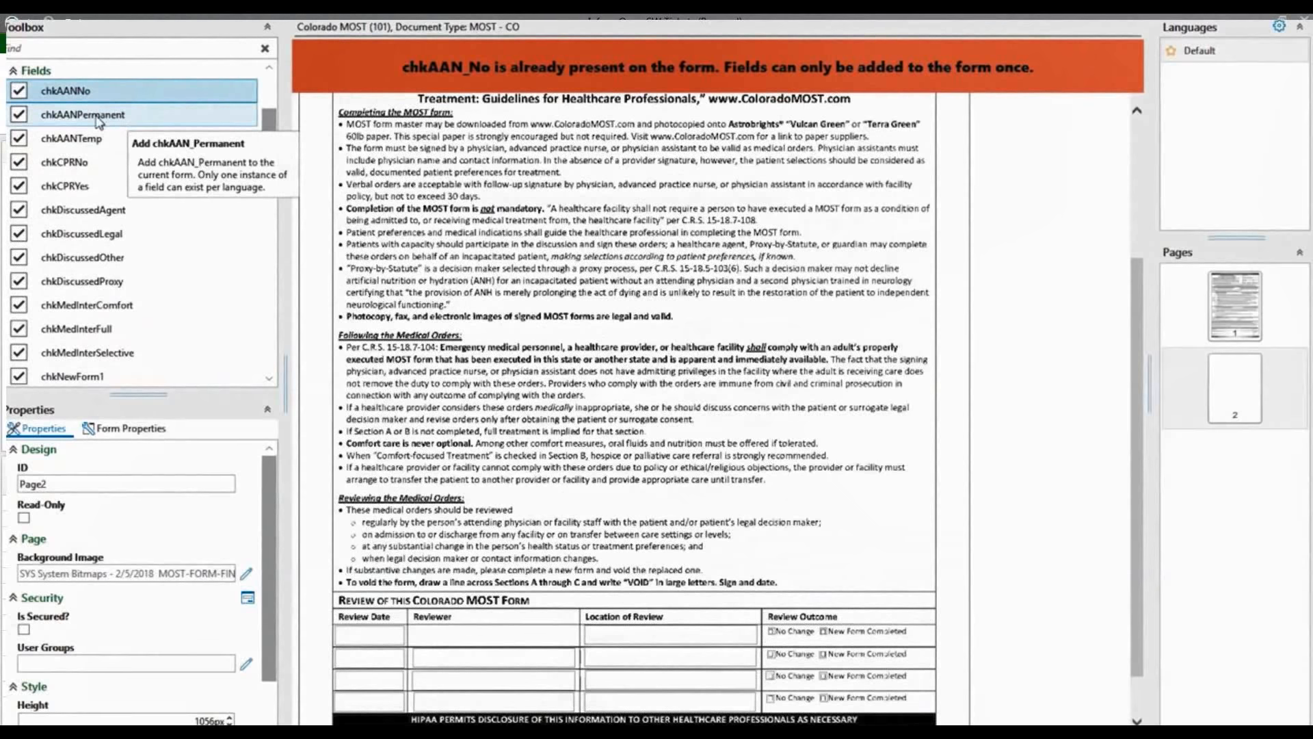
left_click(98, 192)
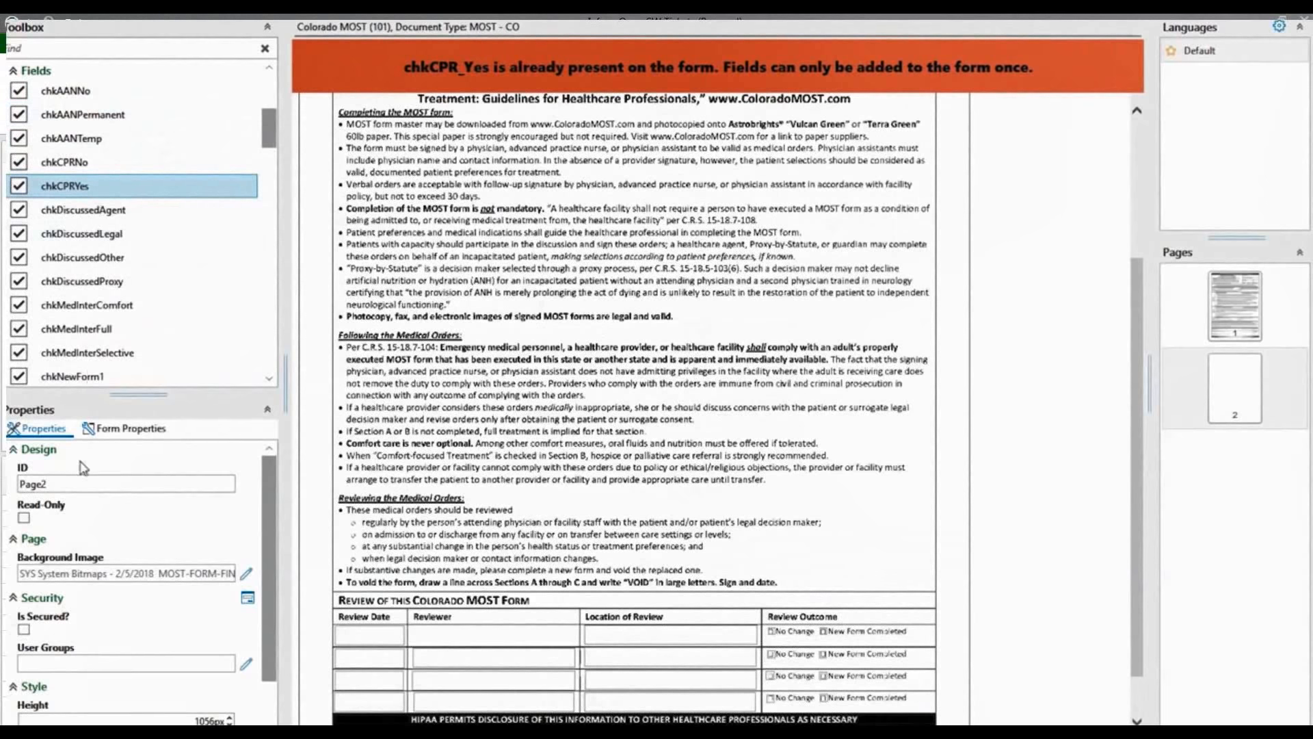
- Return to page 1 and inspect the properties and IDs of the Yes CPR and No CPR check boxes
left_click(1262, 313)
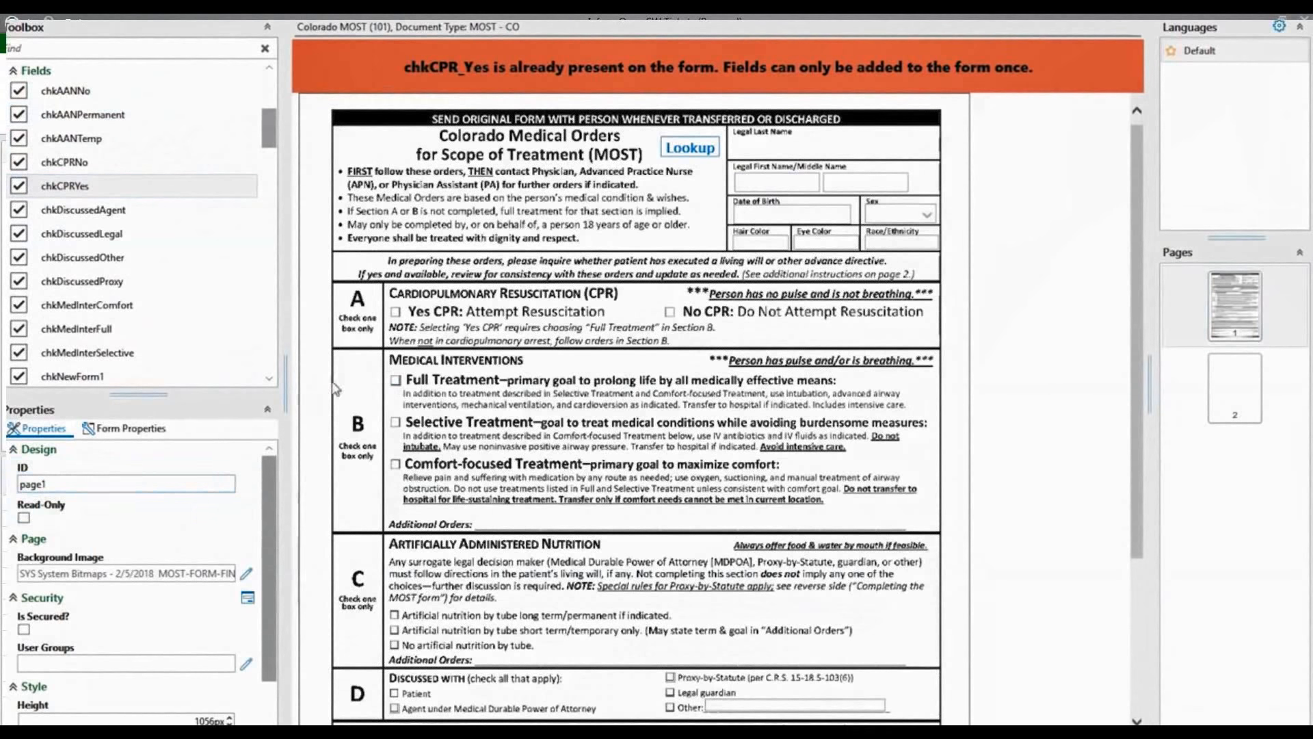
left_click(397, 310)
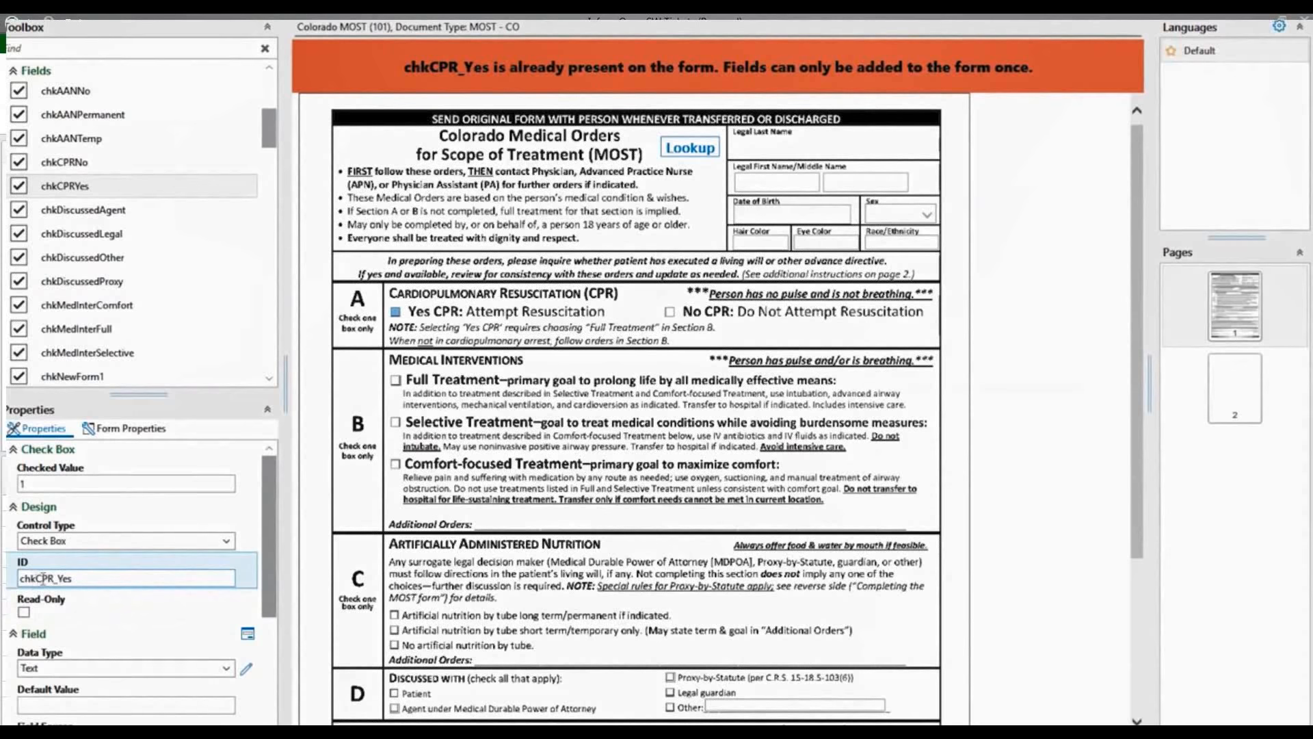
left_click(669, 312)
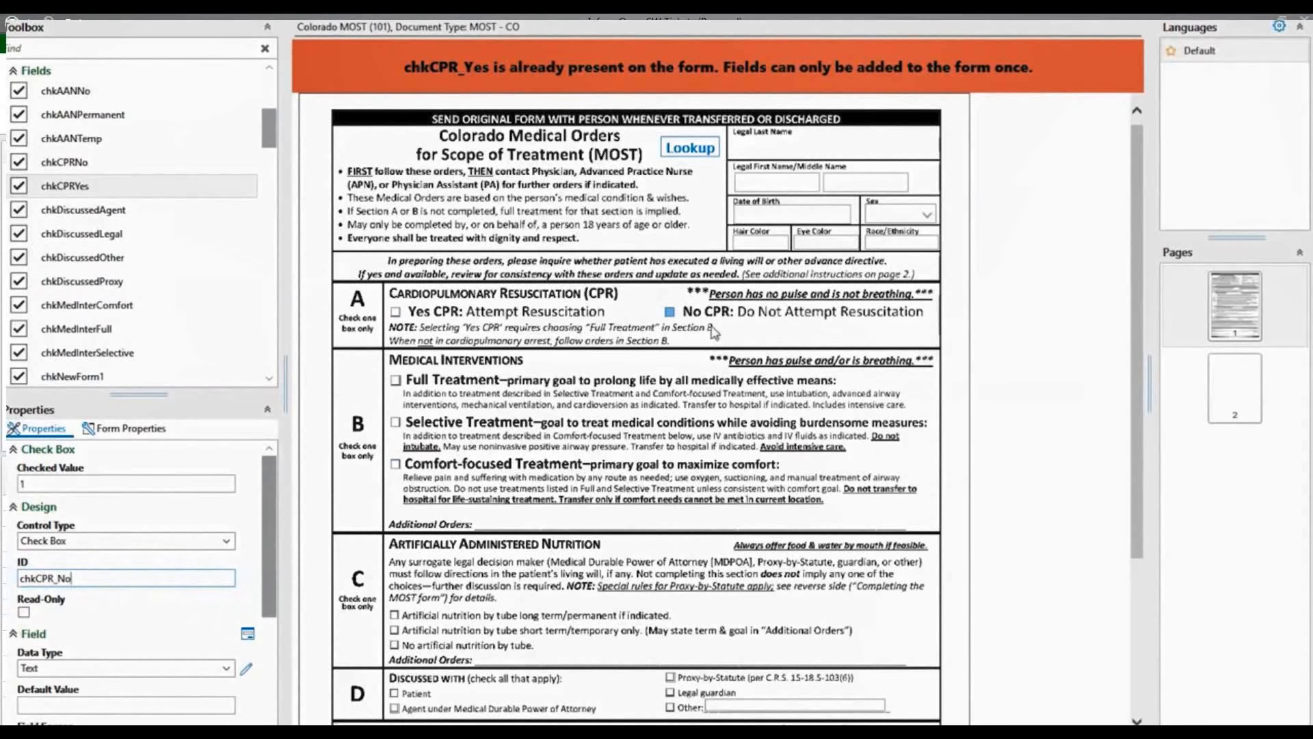
- Browse the form's existing check box, text, select list and signature fields
left_click_drag(267, 142, 266, 193)
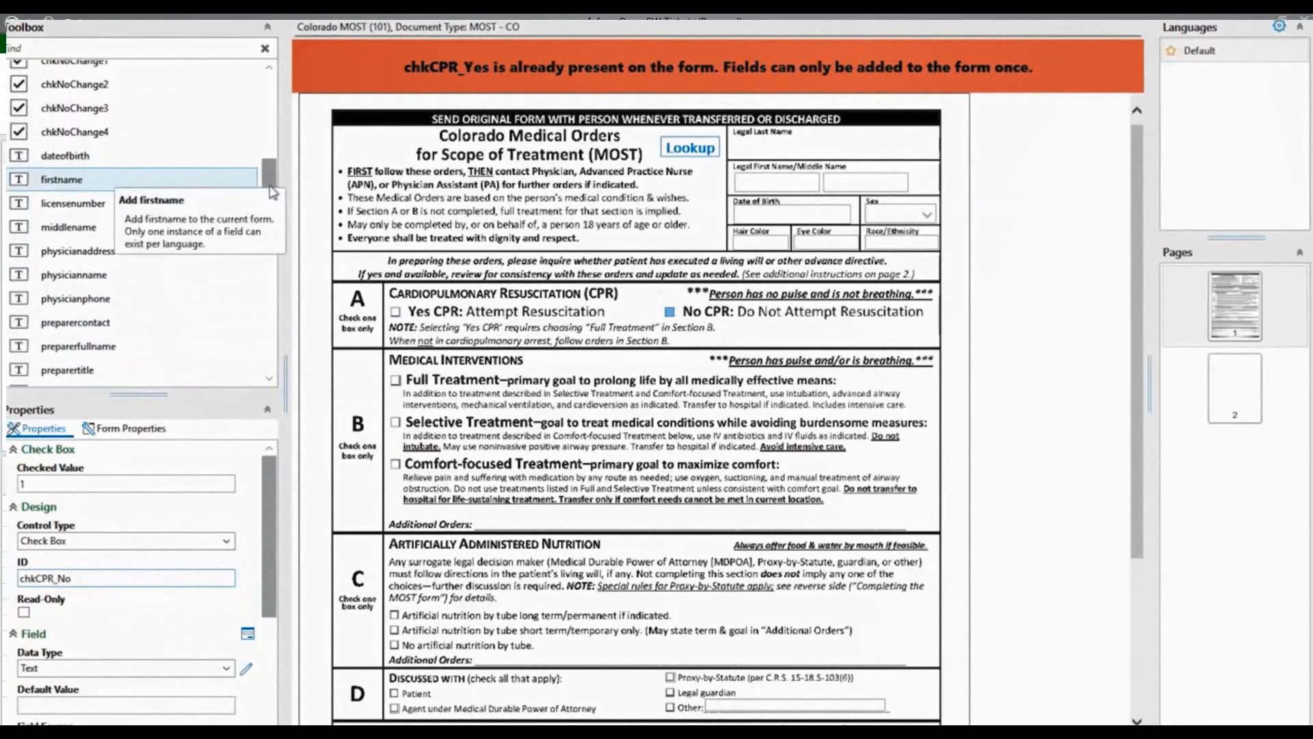
left_click_drag(265, 179, 276, 210)
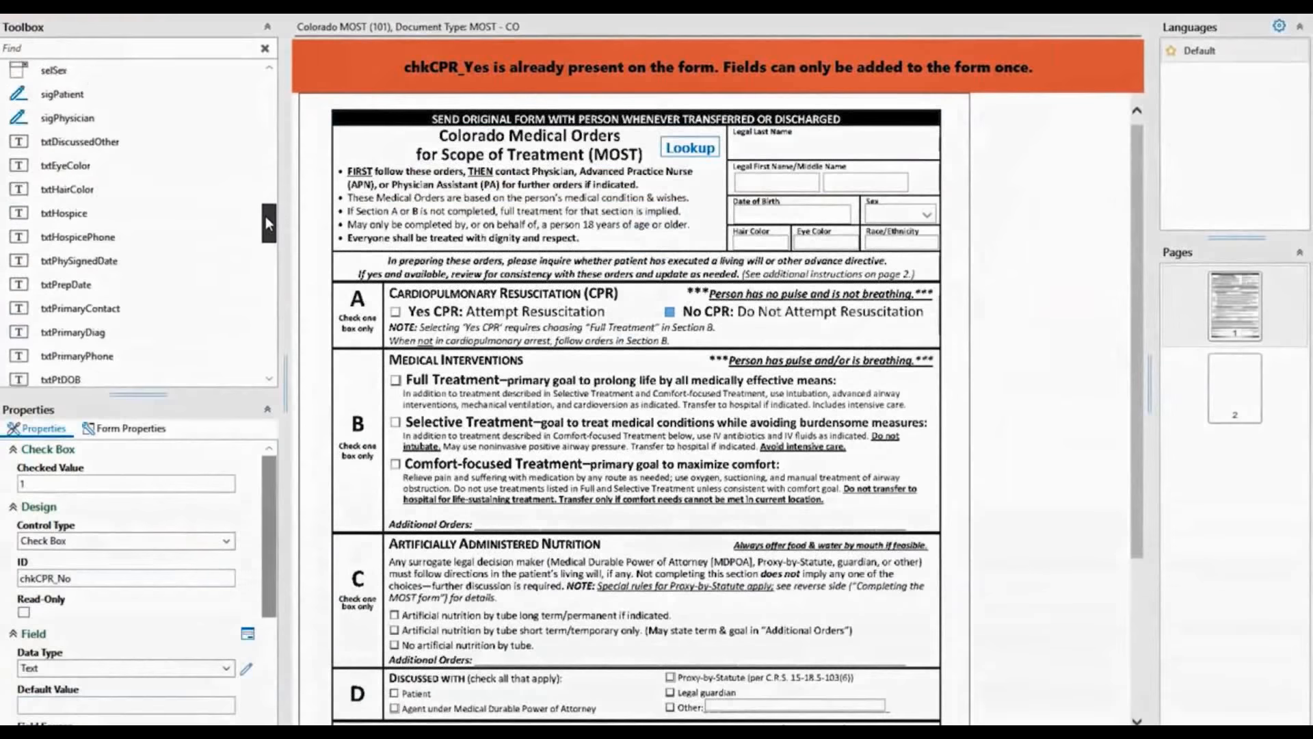
left_click_drag(357, 286, 358, 205)
- Collapse the Fields group and place the Last Name keyword in the Legal Last Name box on page 1
left_click_drag(264, 85, 264, 115)
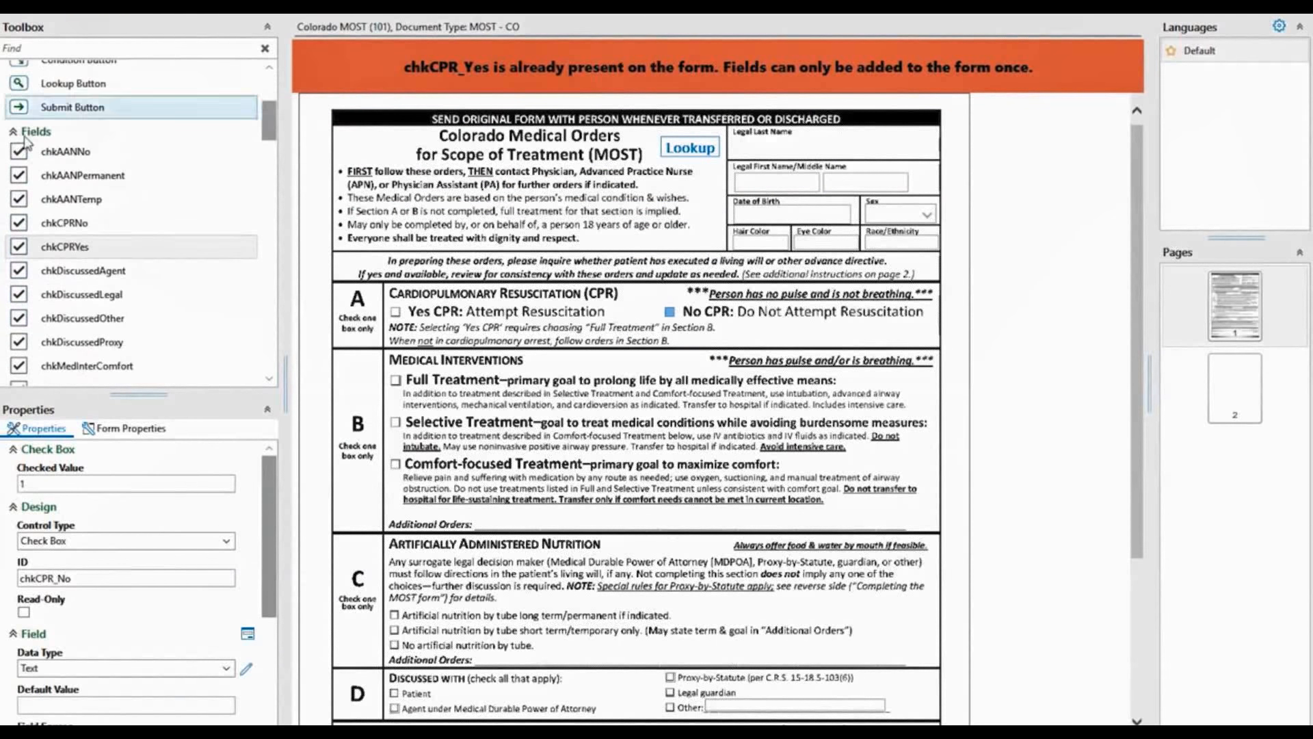
left_click(15, 134)
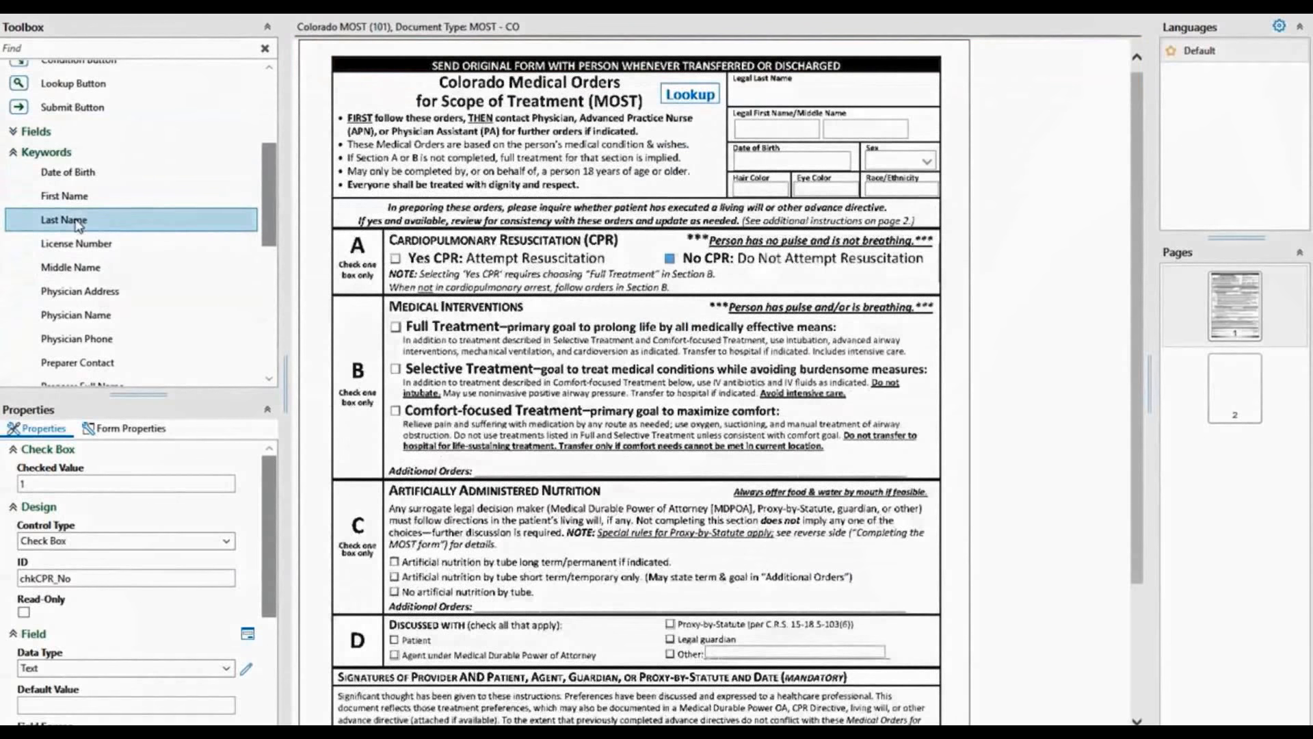
left_click_drag(79, 224, 740, 97)
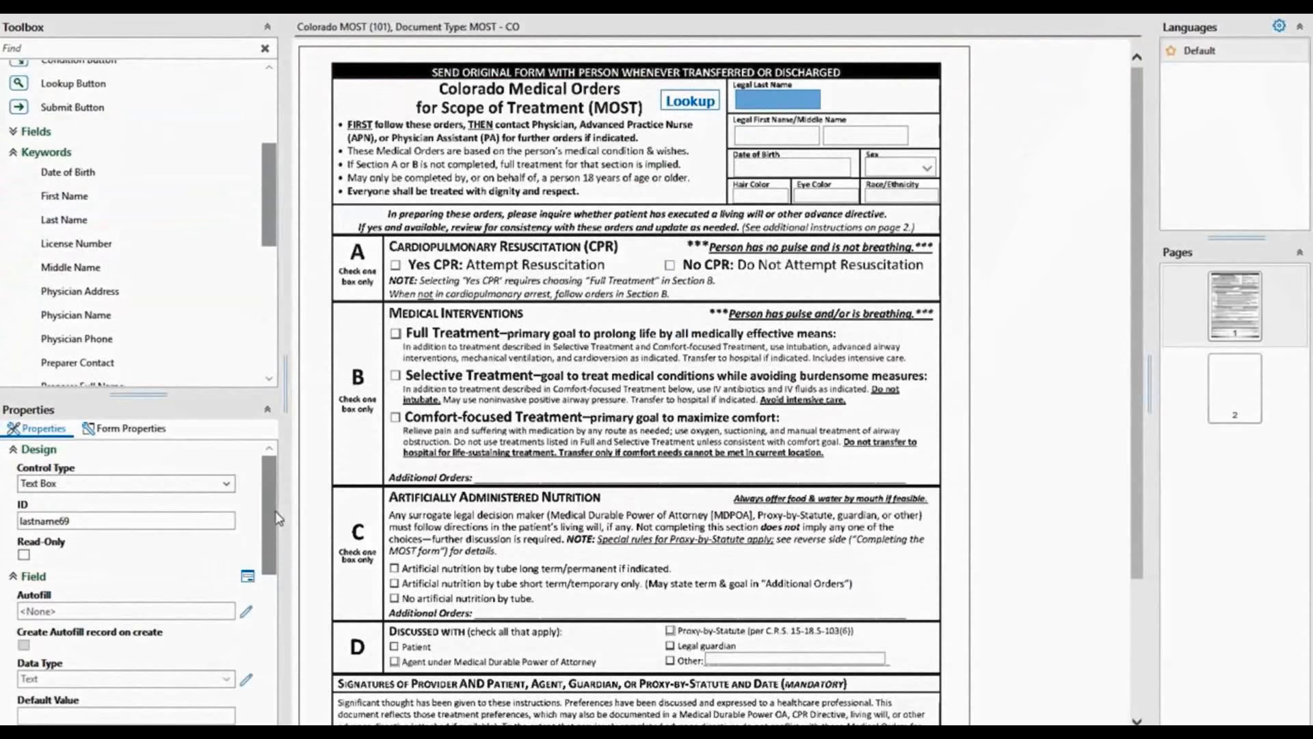
- Widen the new last name text box to about 241 px so that it spans the Legal Last Name box
left_click_drag(277, 518, 283, 647)
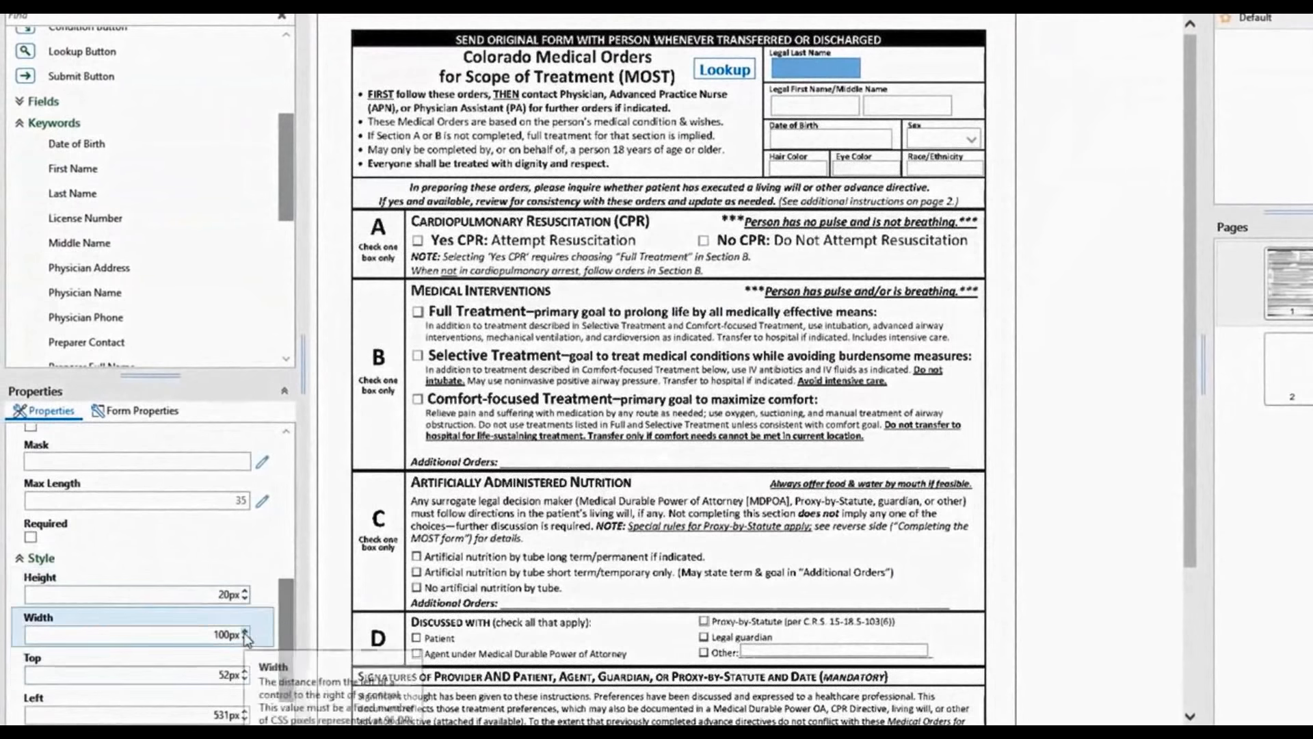
left_click(244, 631)
left_click(245, 631)
left_click(244, 630)
left_click(244, 630)
left_click(245, 631)
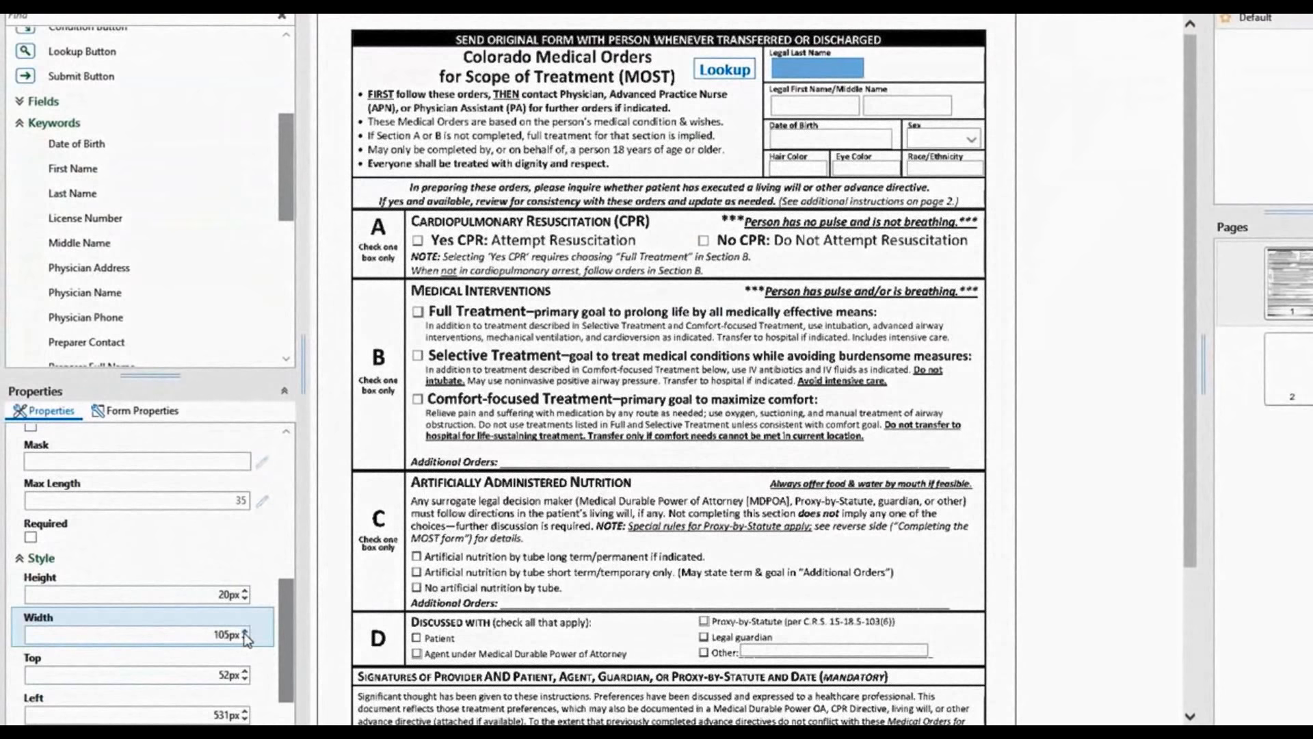
left_click(245, 630)
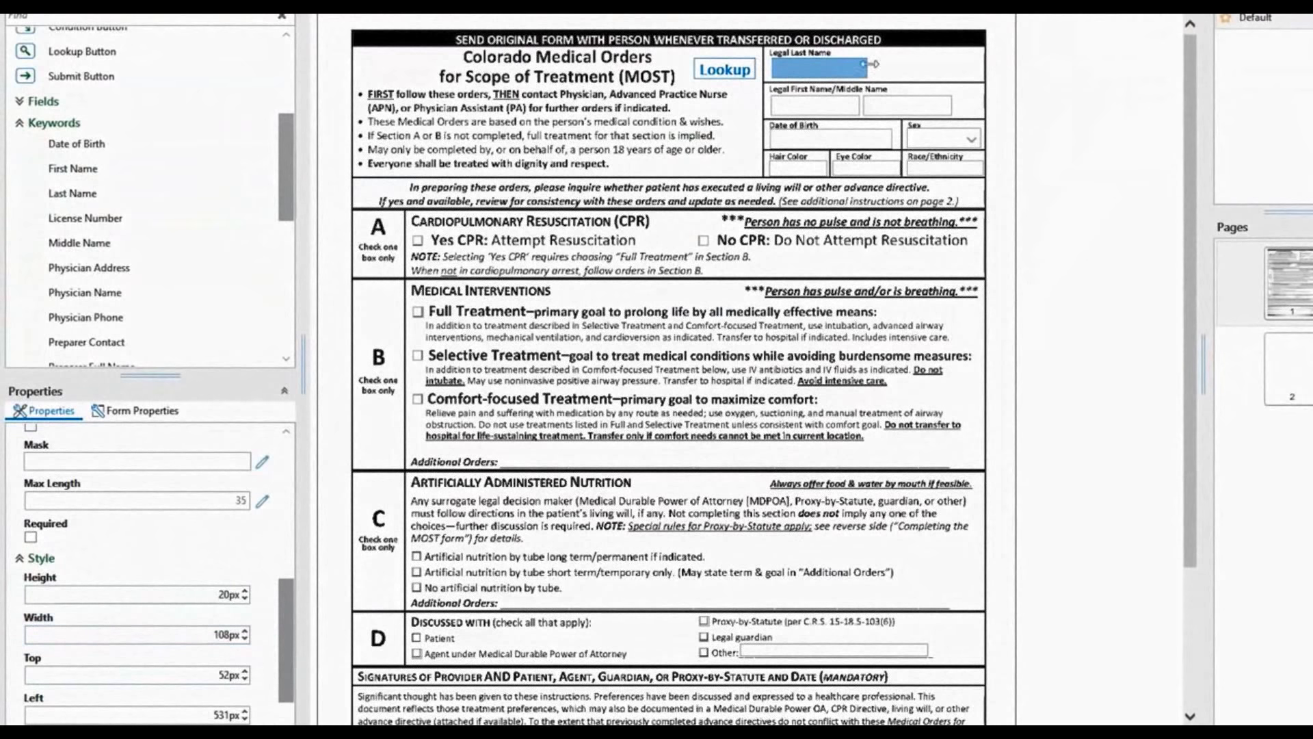
left_click_drag(867, 66, 980, 91)
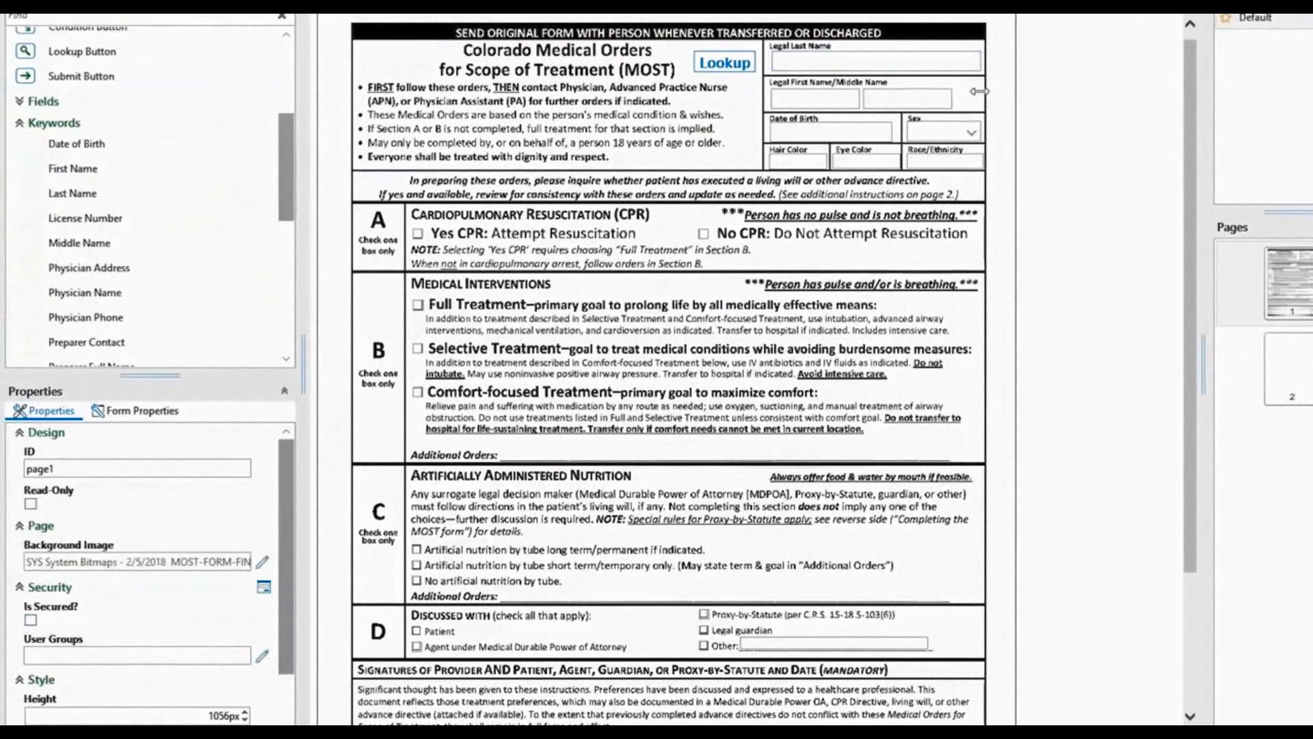
- Nudge the last name text box to top 54 px and left 530 px, and review its style and font size properties
left_click(925, 64)
key("Down")
key("Left")
key("Down")
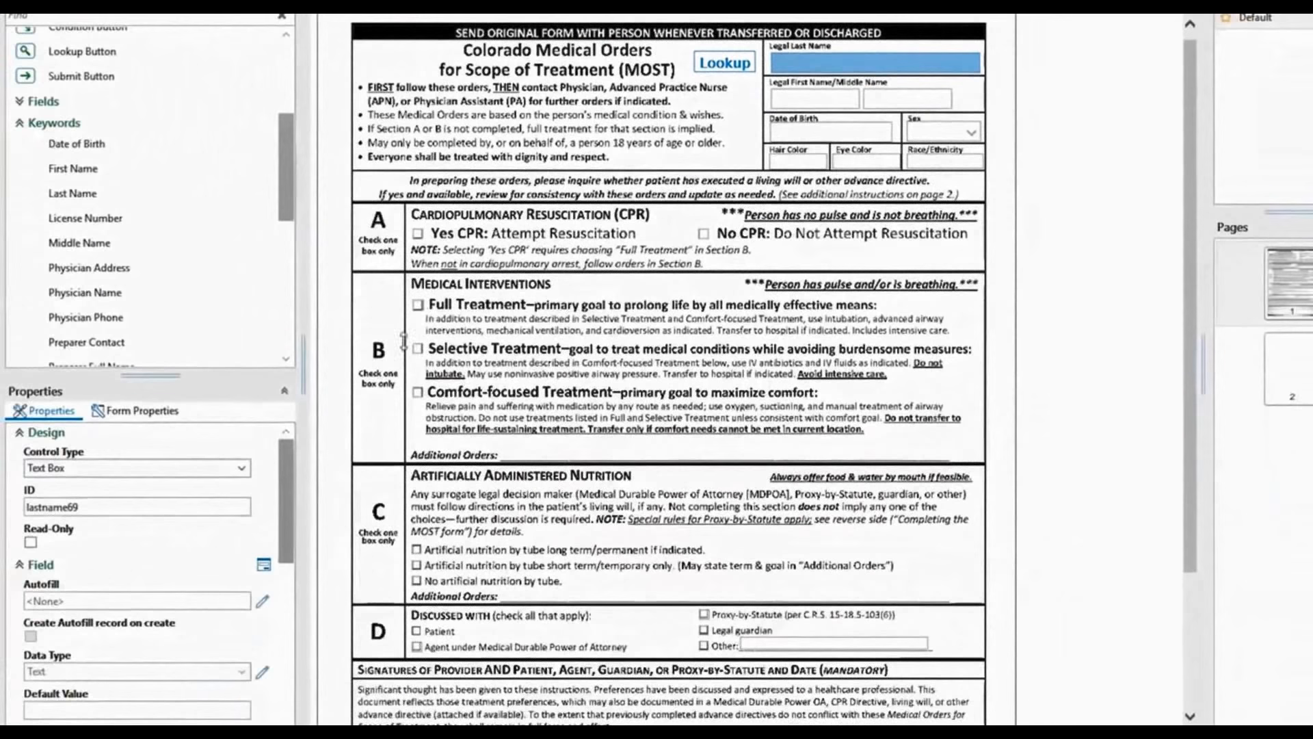
left_click_drag(287, 522, 277, 683)
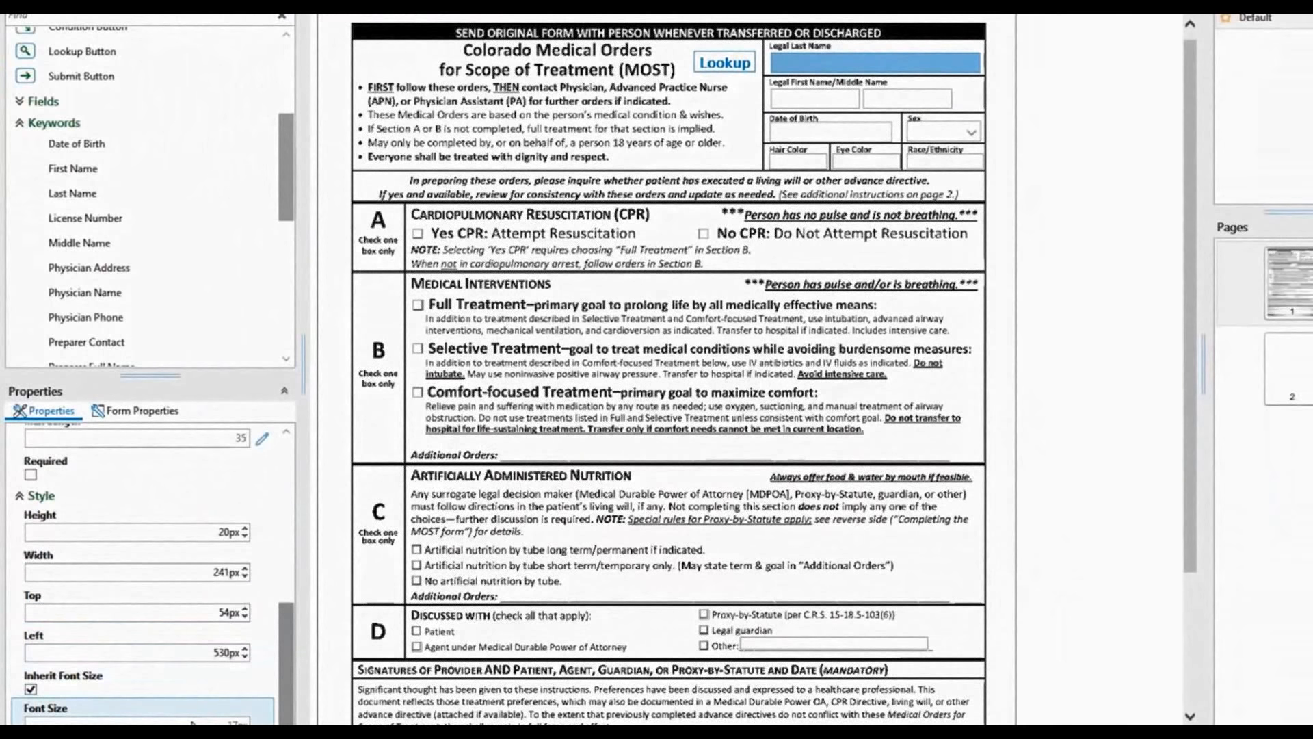
left_click(30, 689)
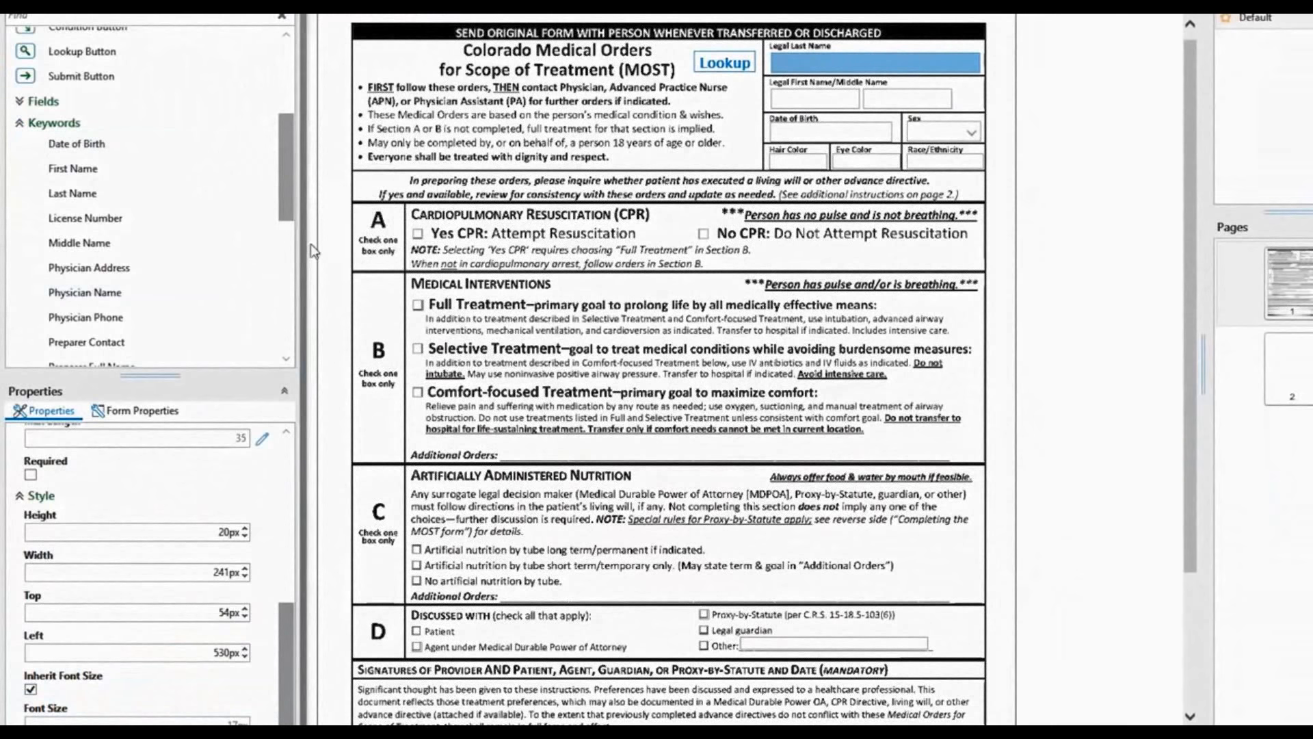
- Set the text box's ID to lastname and view the available control types, keeping Text Box
left_click_drag(282, 634, 288, 444)
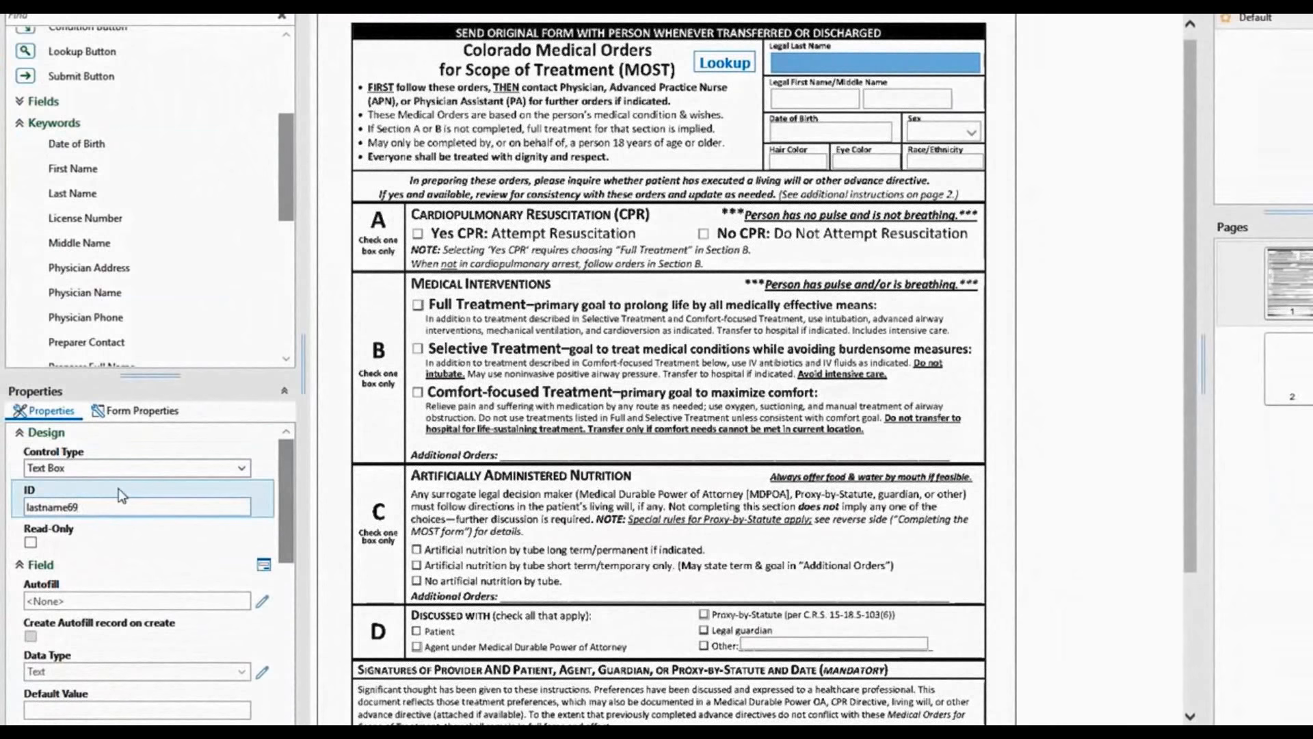
key("BackSpace")
key("BackSpace")
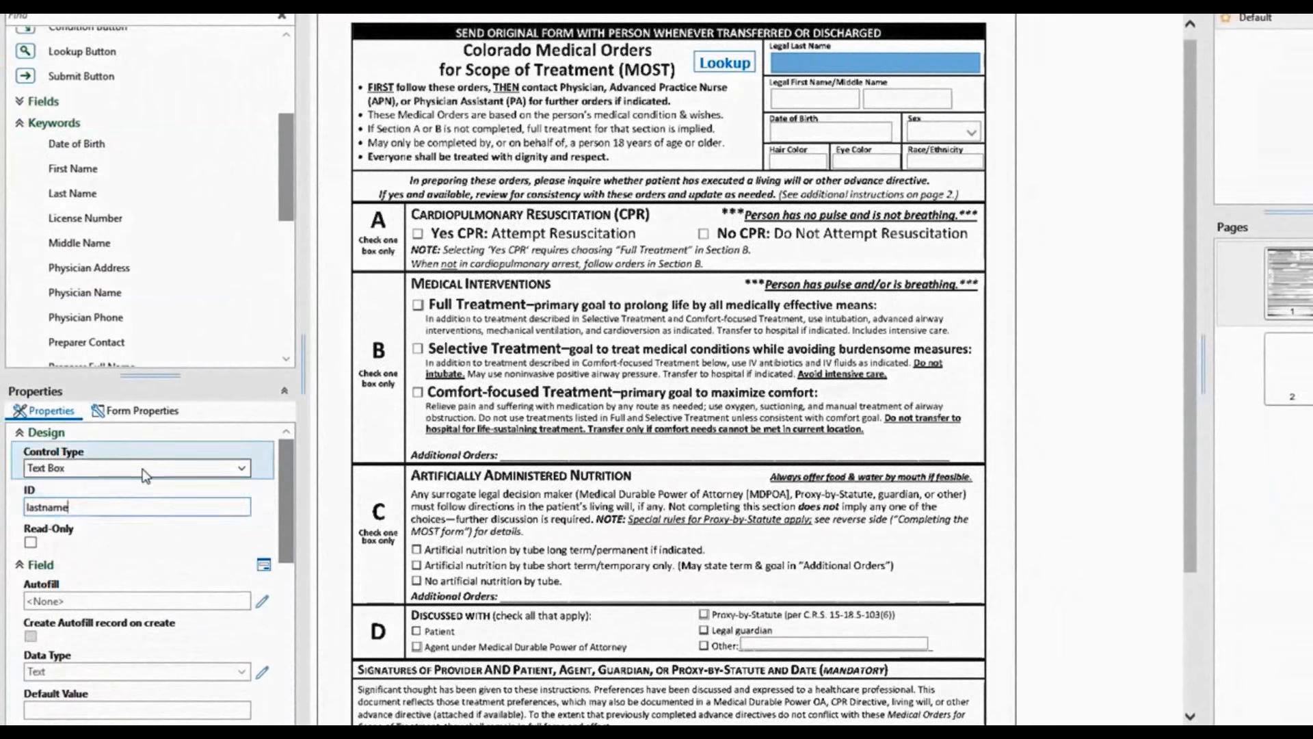
left_click(245, 470)
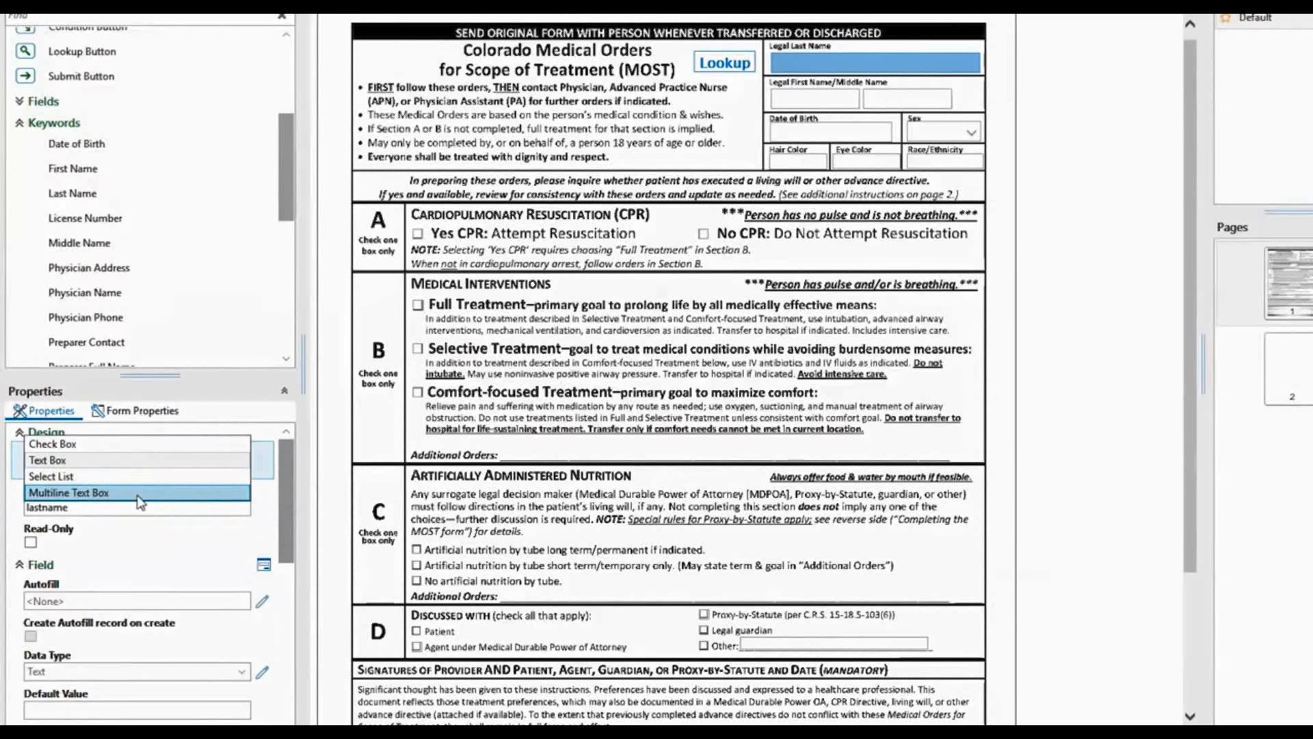
left_click(265, 496)
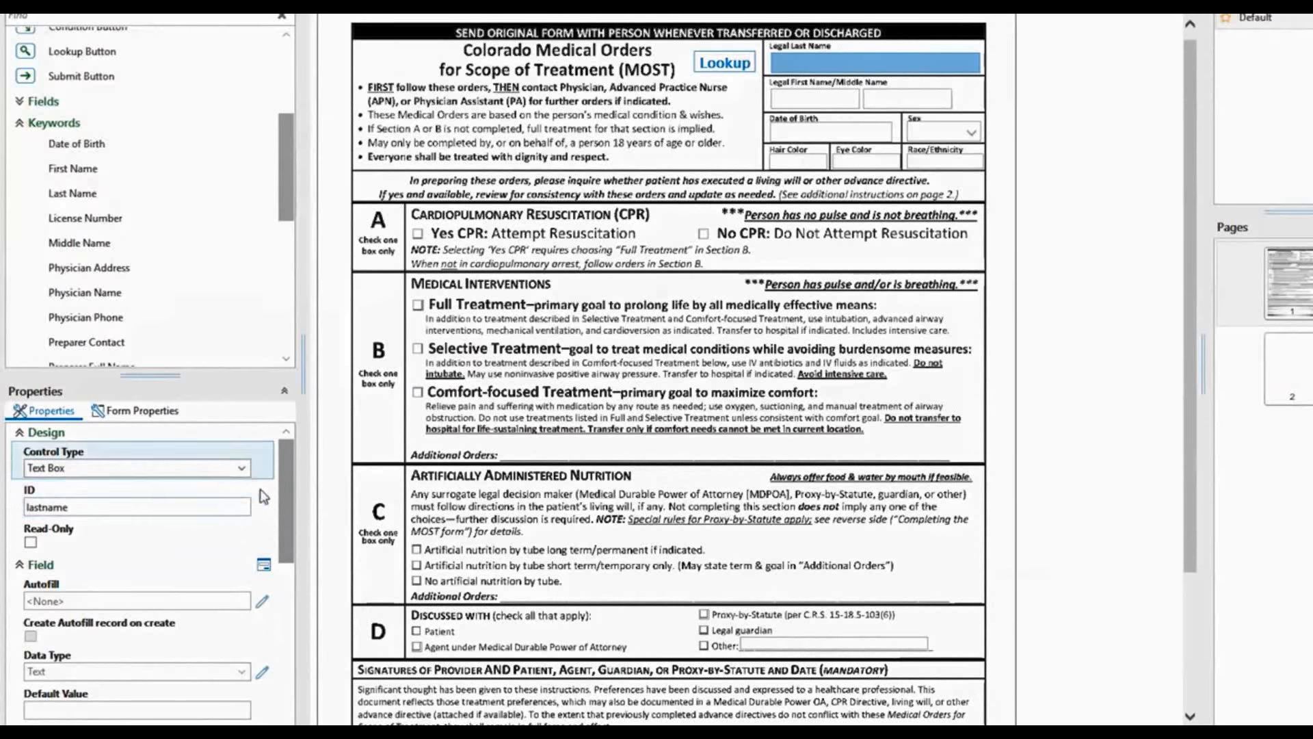
- Set the last name text box's Autofill to the Patient keyword set
scroll(281, 506, "down", 1)
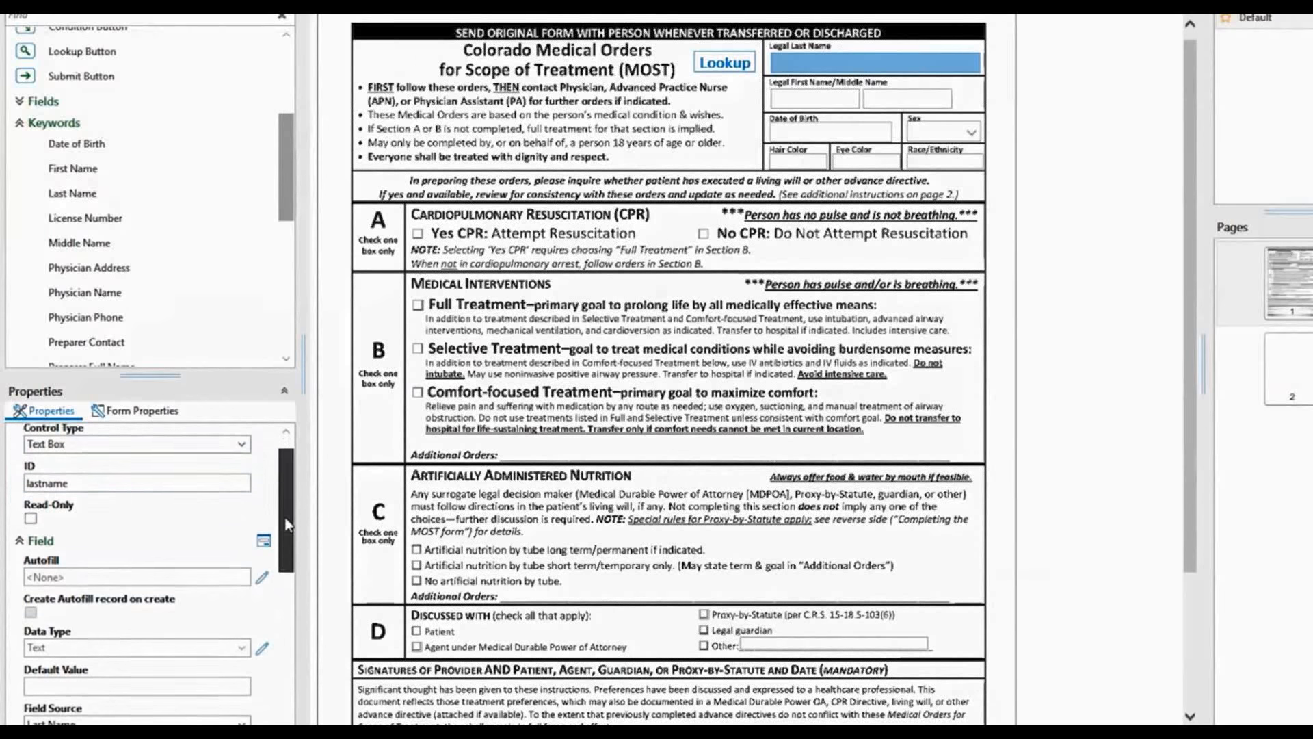
left_click(264, 579)
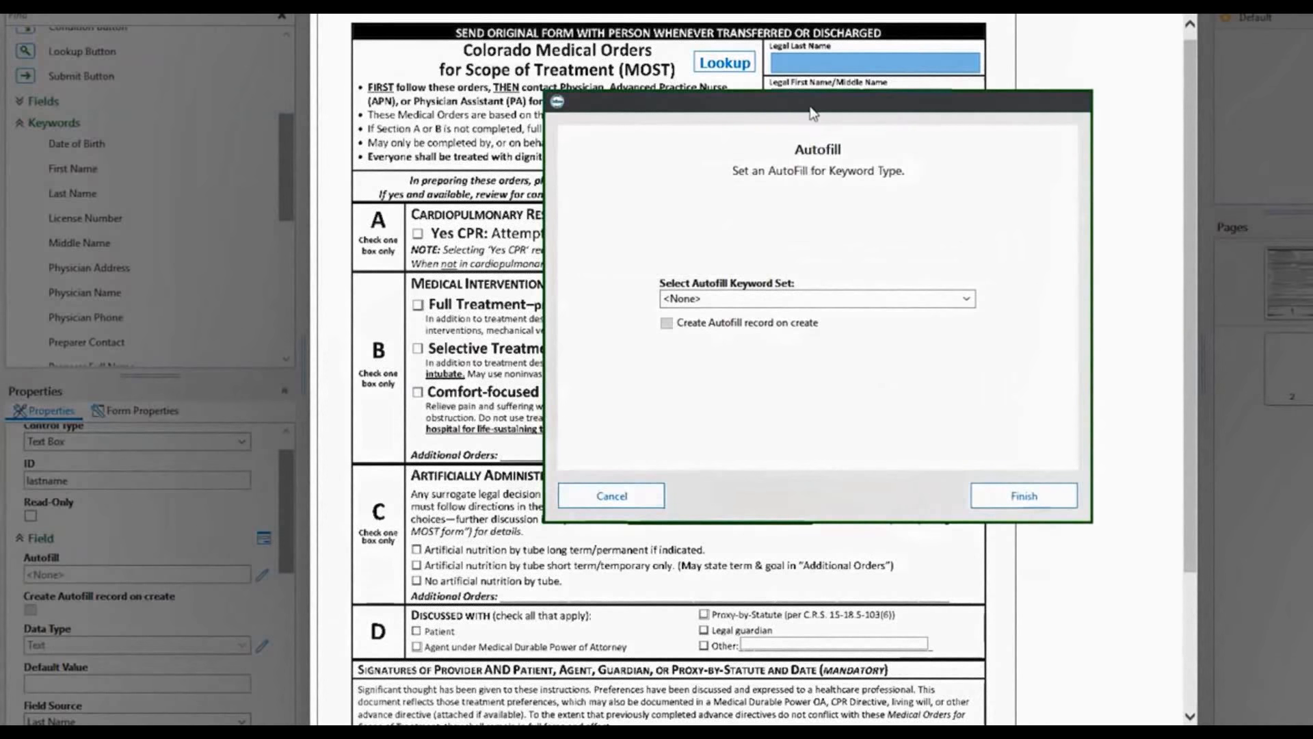
left_click_drag(809, 105, 752, 233)
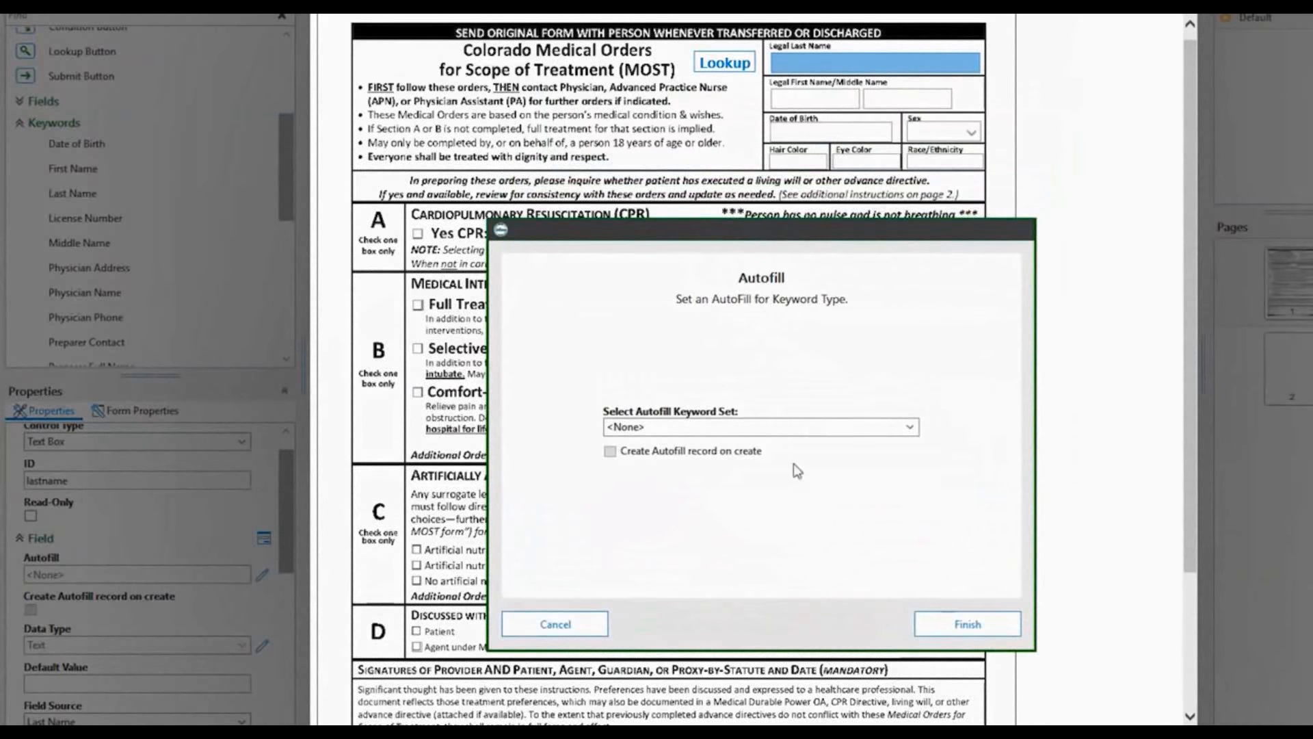
left_click(793, 426)
left_click(711, 435)
left_click(968, 625)
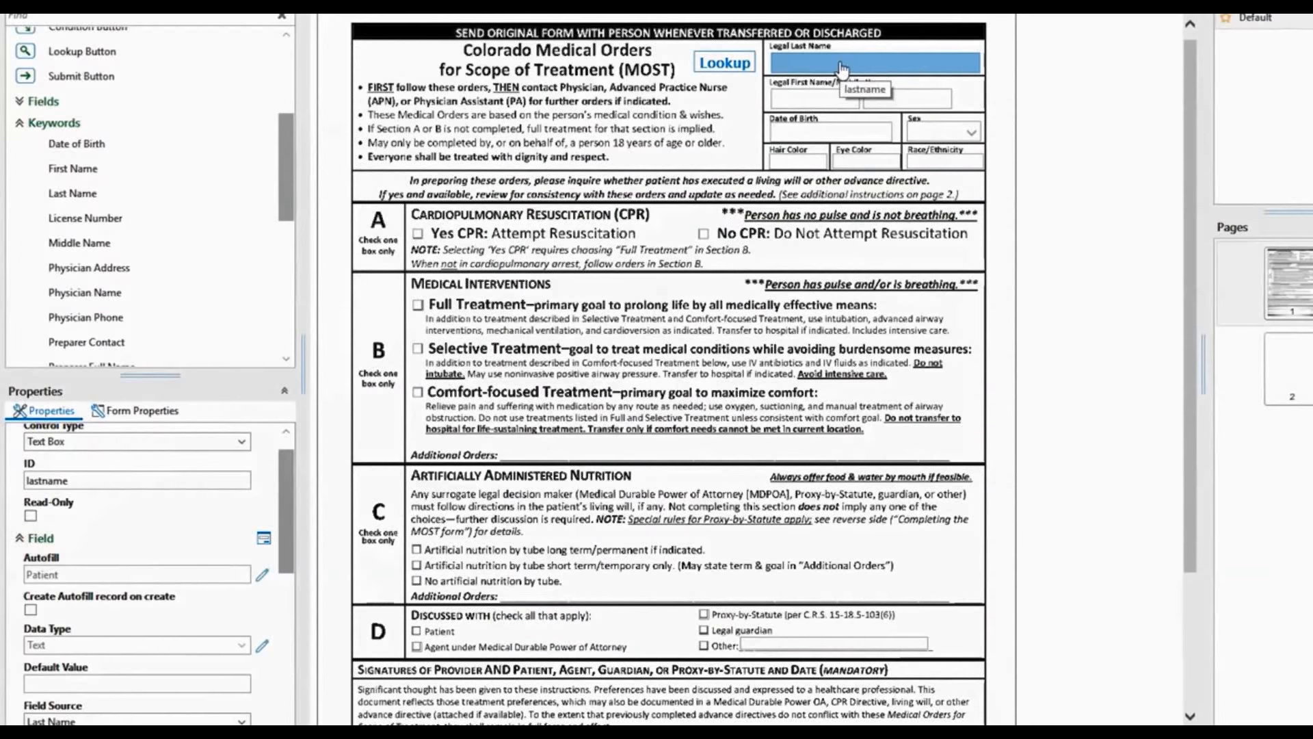
- Go through the Lookup button's reverse lookup configuration, using the Patient set and searching First Name, Middle Name and Date of Birth
left_click(720, 68)
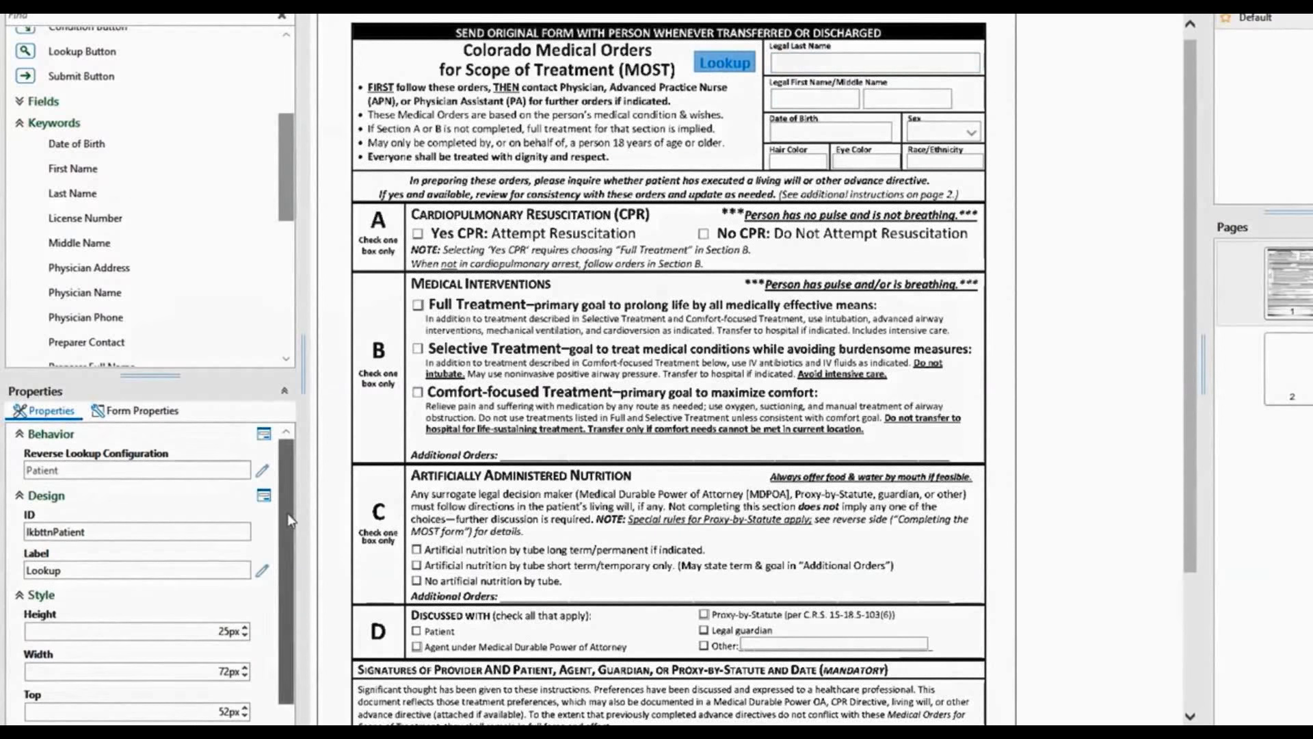
scroll(287, 513, "down", 1)
scroll(291, 527, "up", 1)
left_click(262, 471)
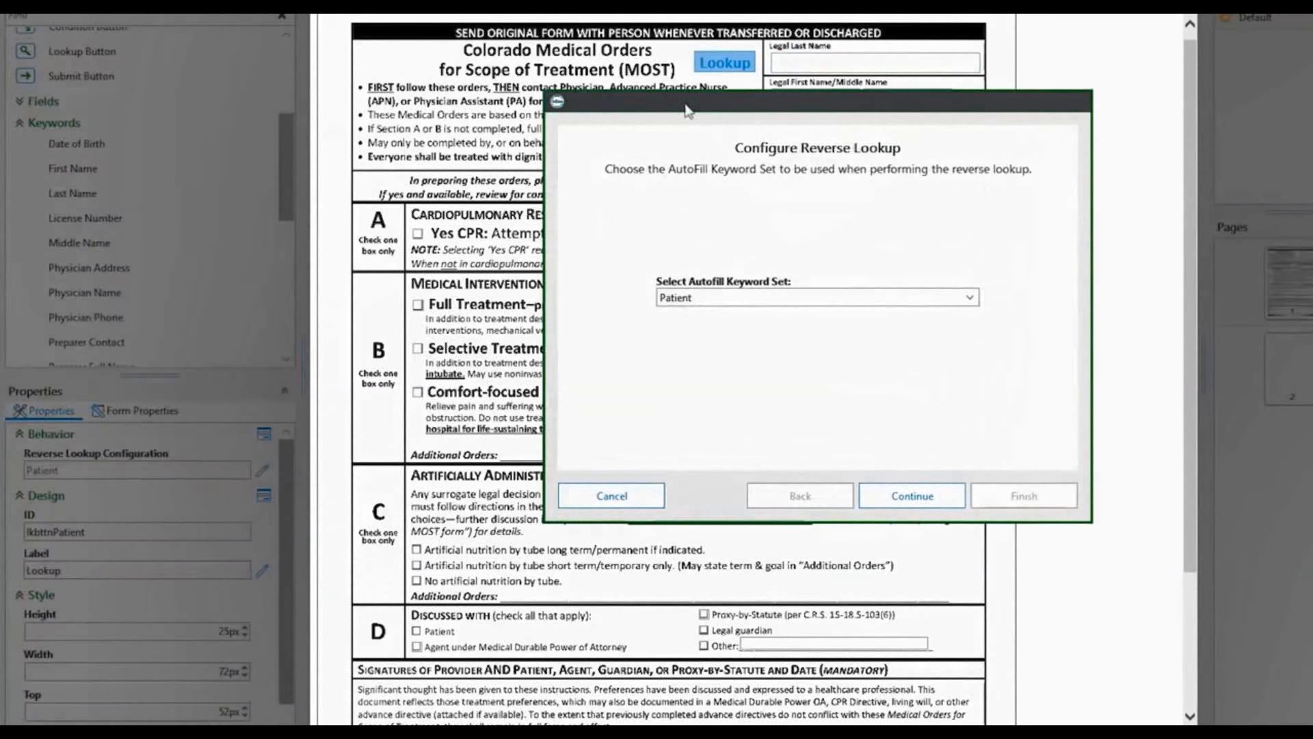
left_click_drag(688, 96, 507, 227)
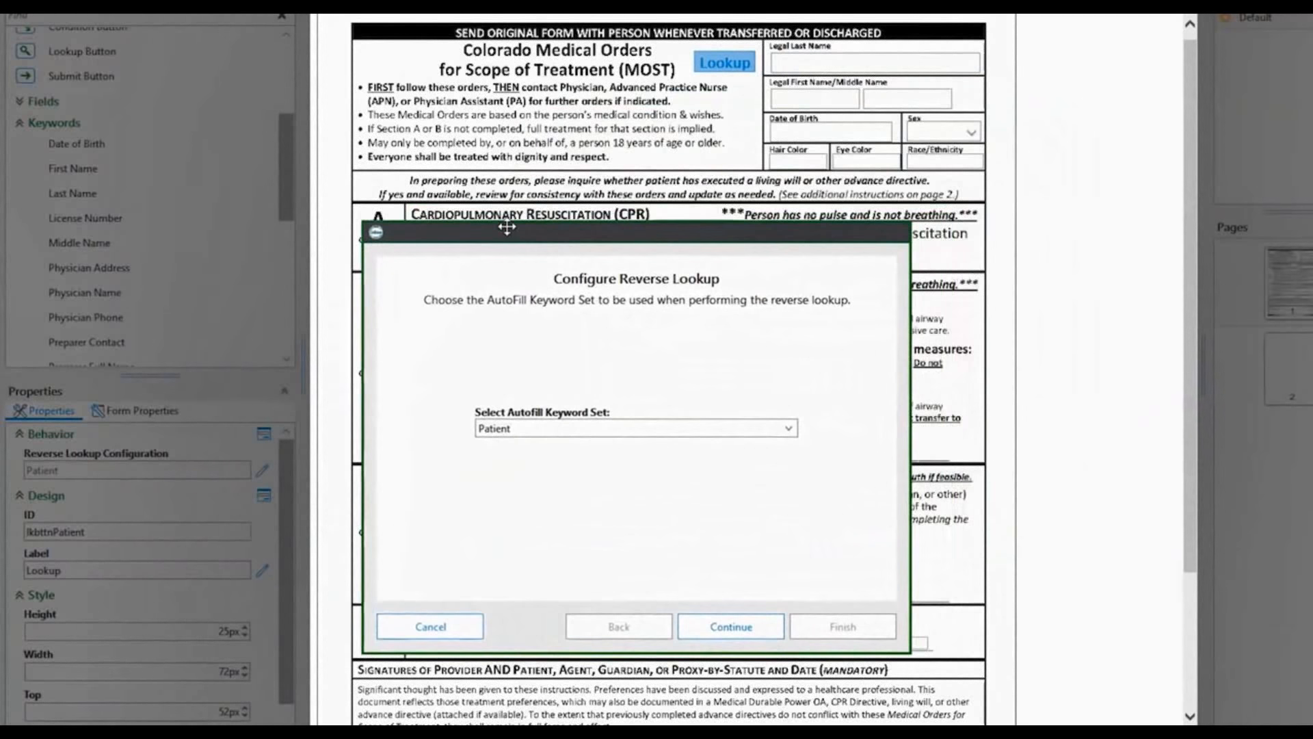
left_click(727, 626)
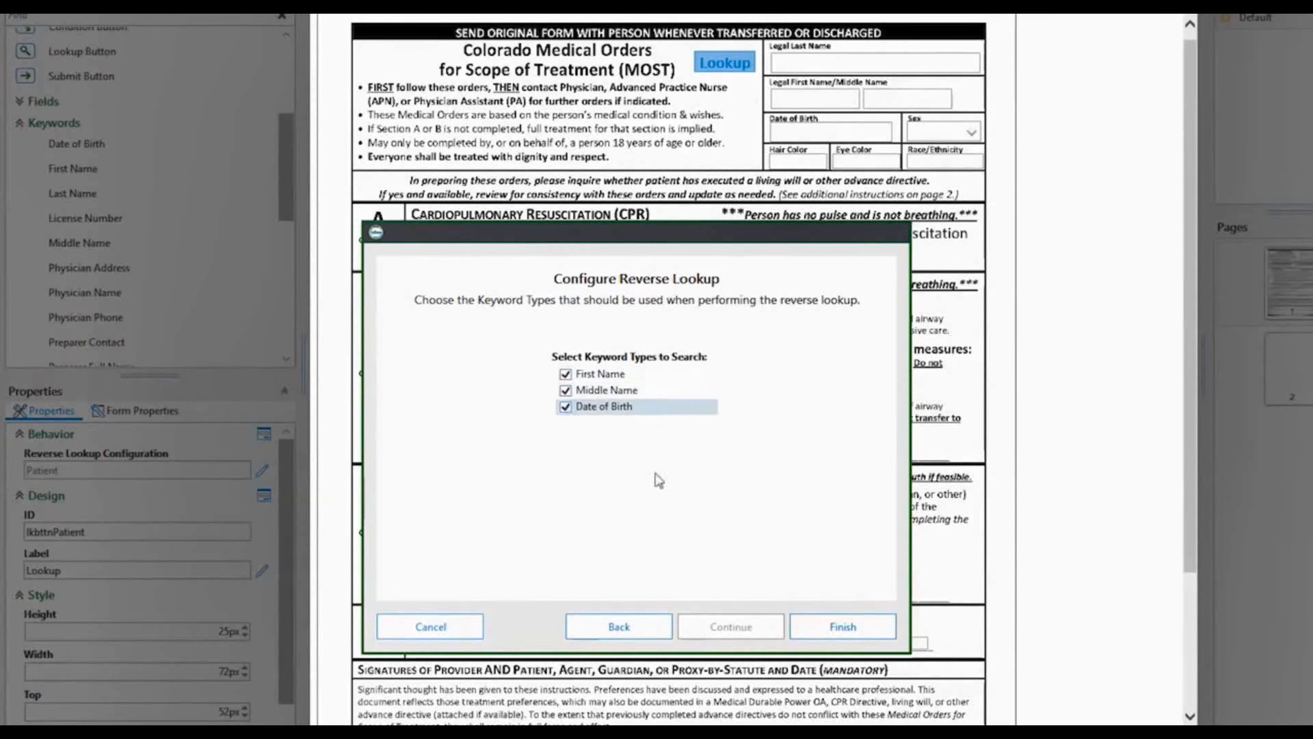
left_click(832, 625)
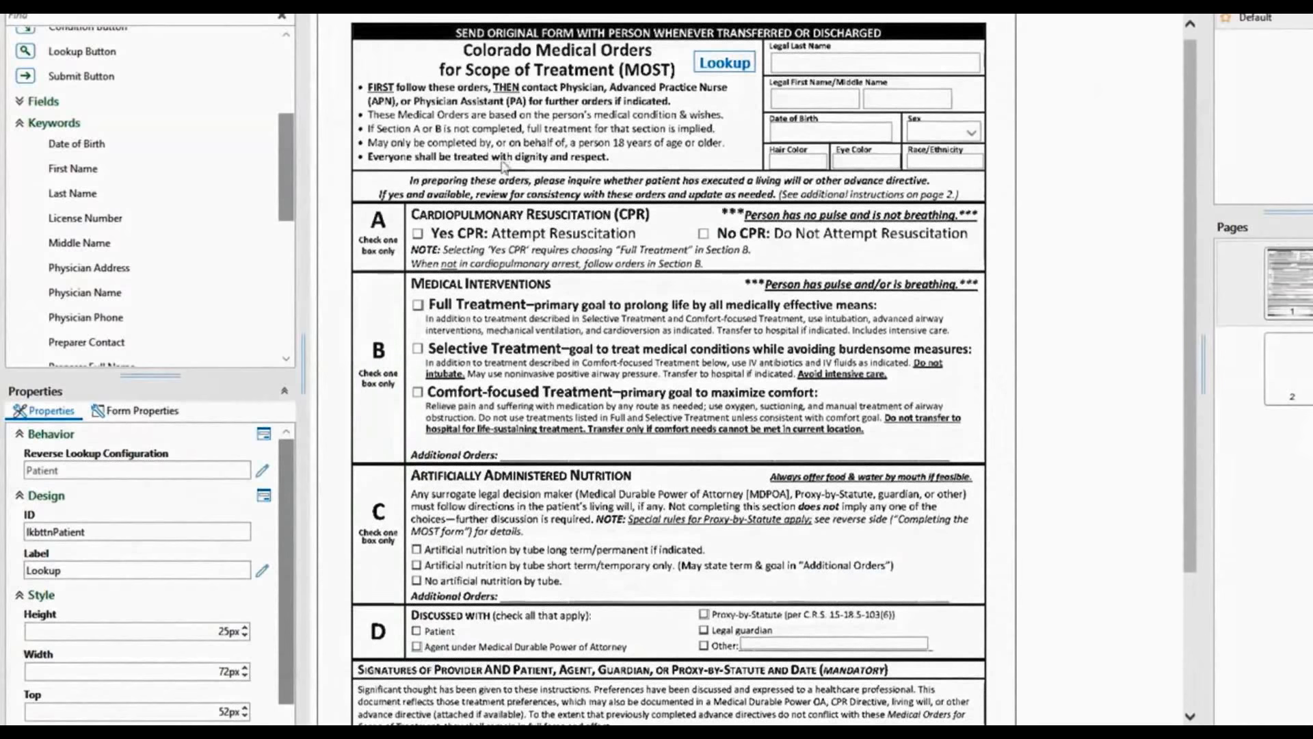
- Collapse the Keywords group and place a Check Box control on the Patient option in section D of page 1
left_click(524, 177)
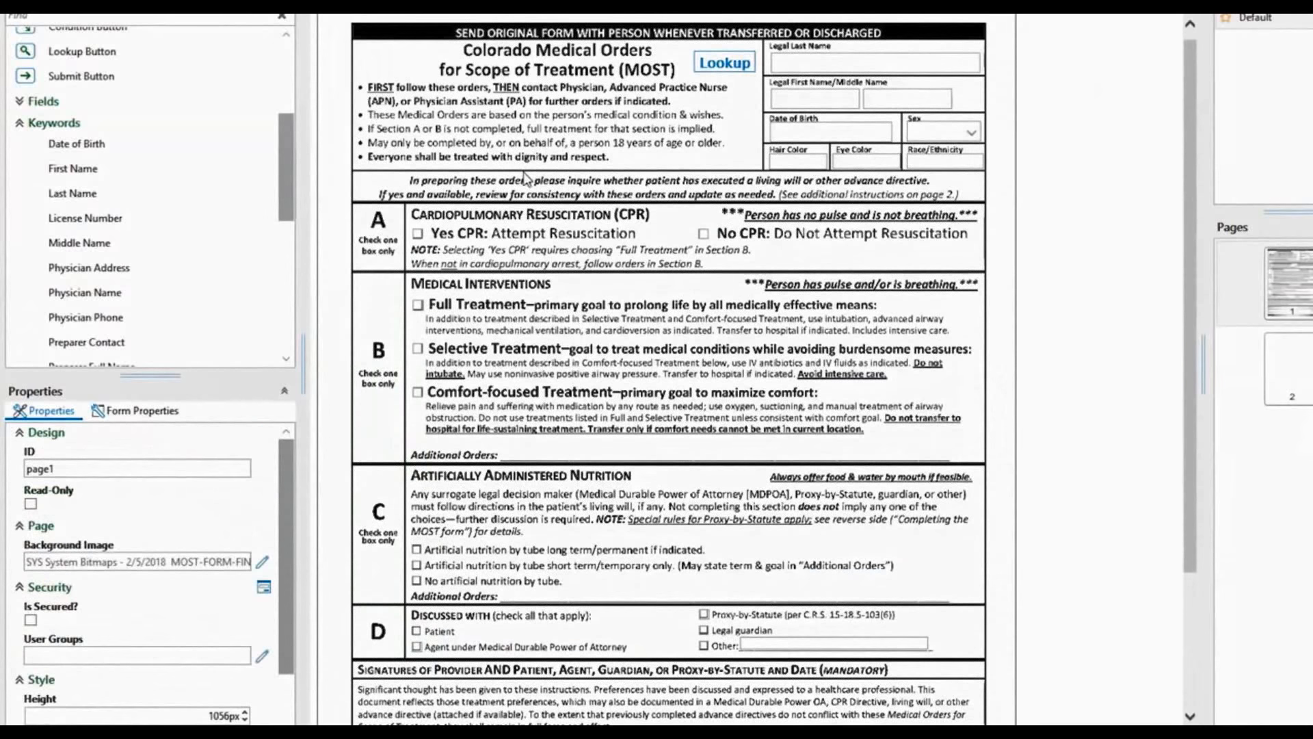
scroll(524, 177, "down", 3)
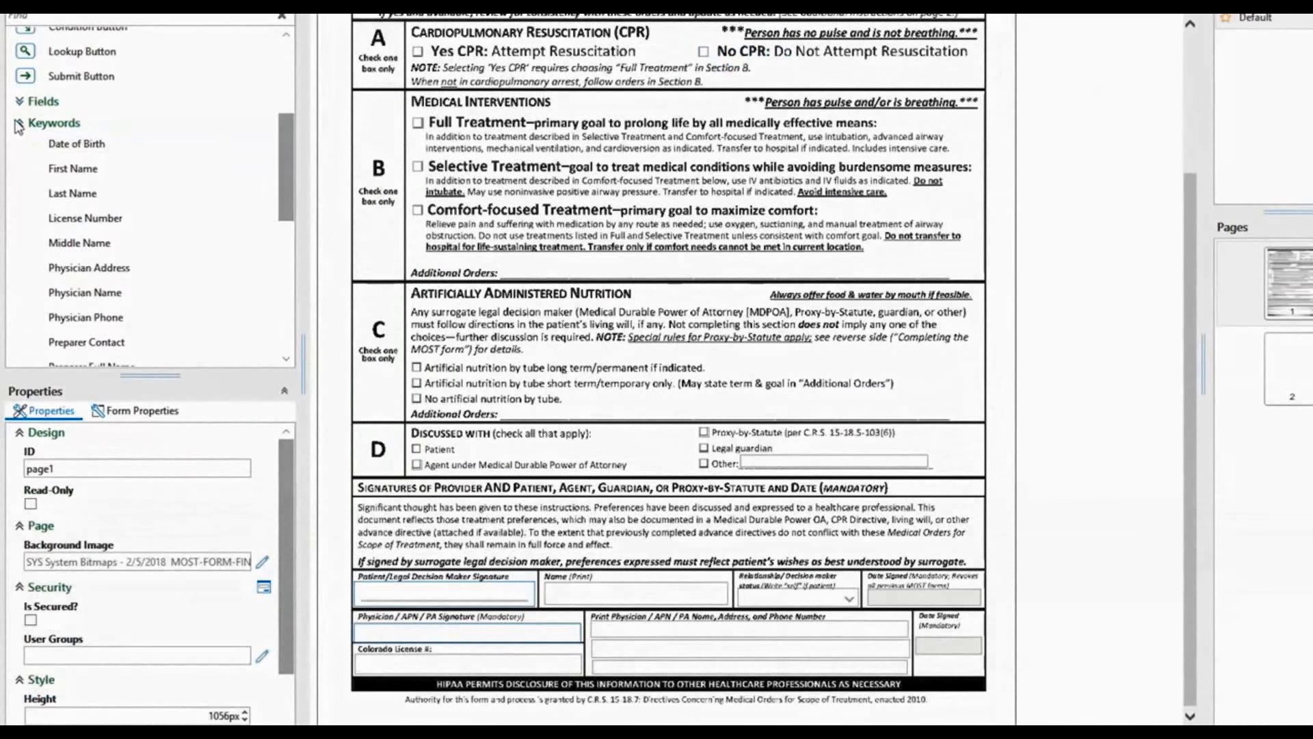
left_click(19, 126)
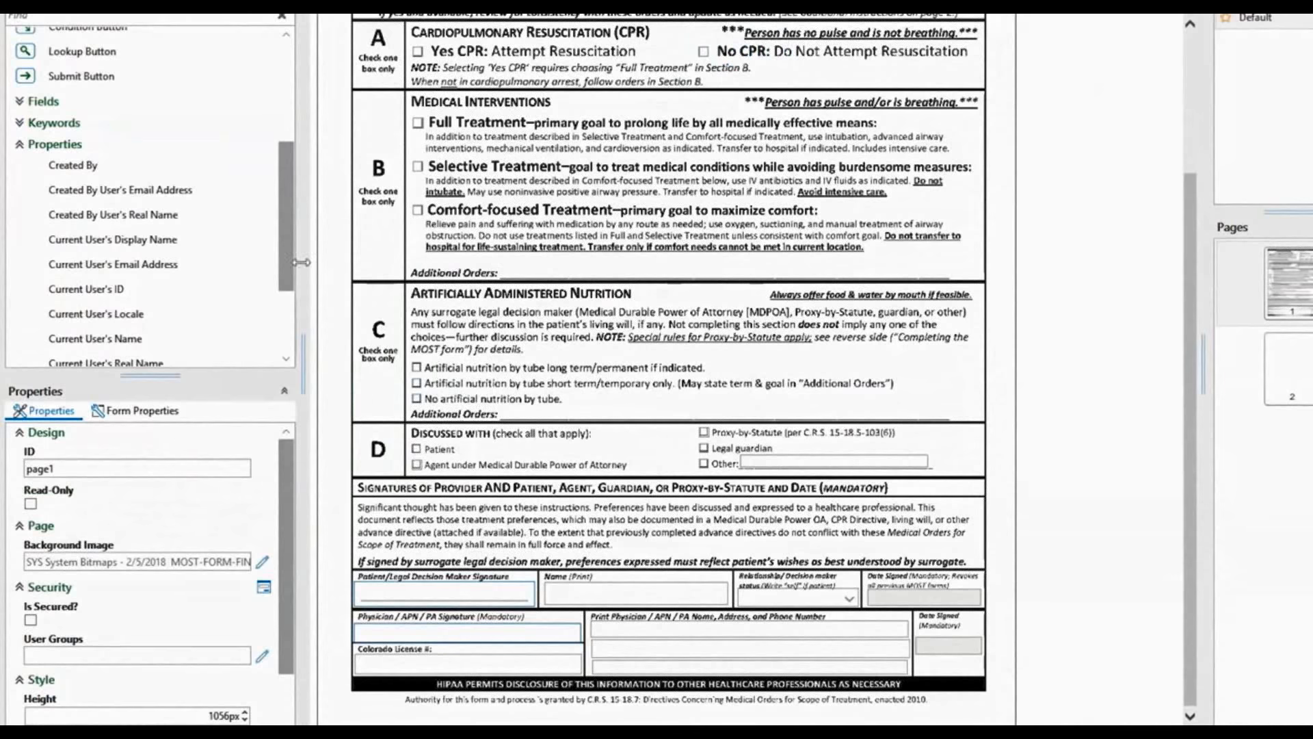
left_click_drag(282, 252, 251, 159)
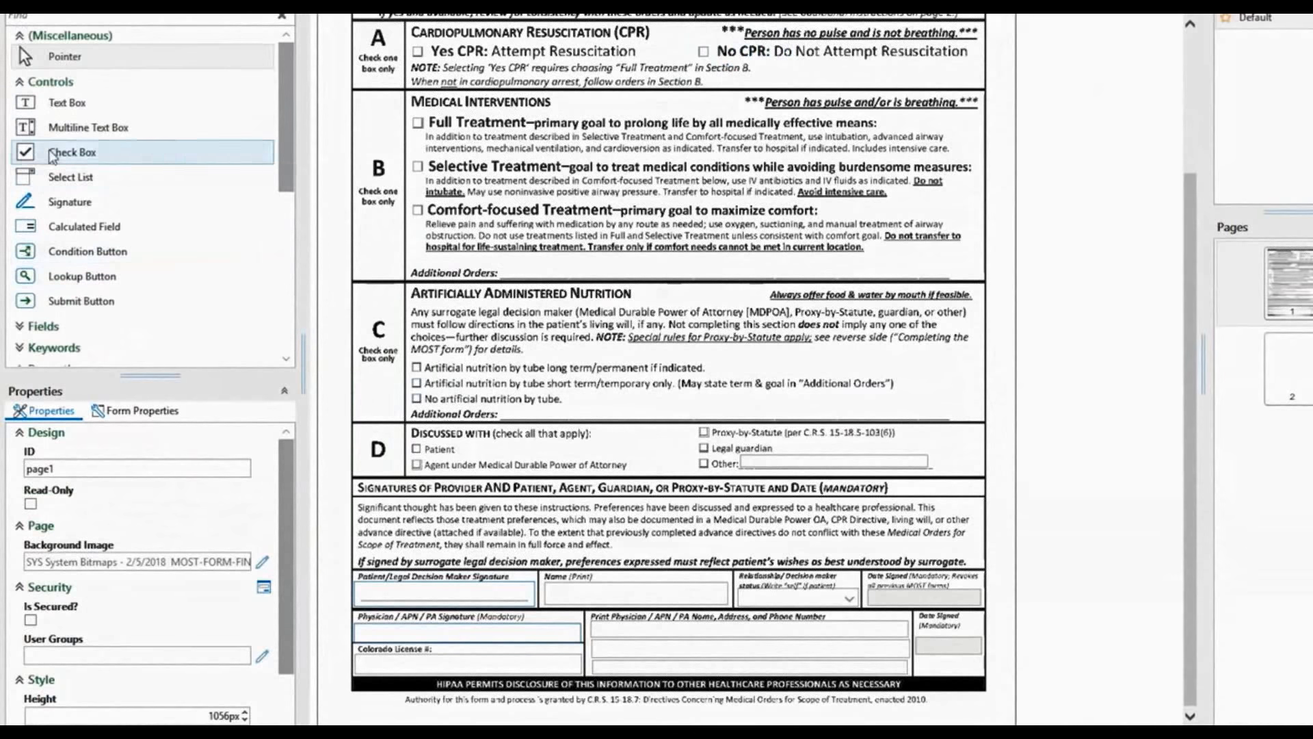
left_click(76, 152)
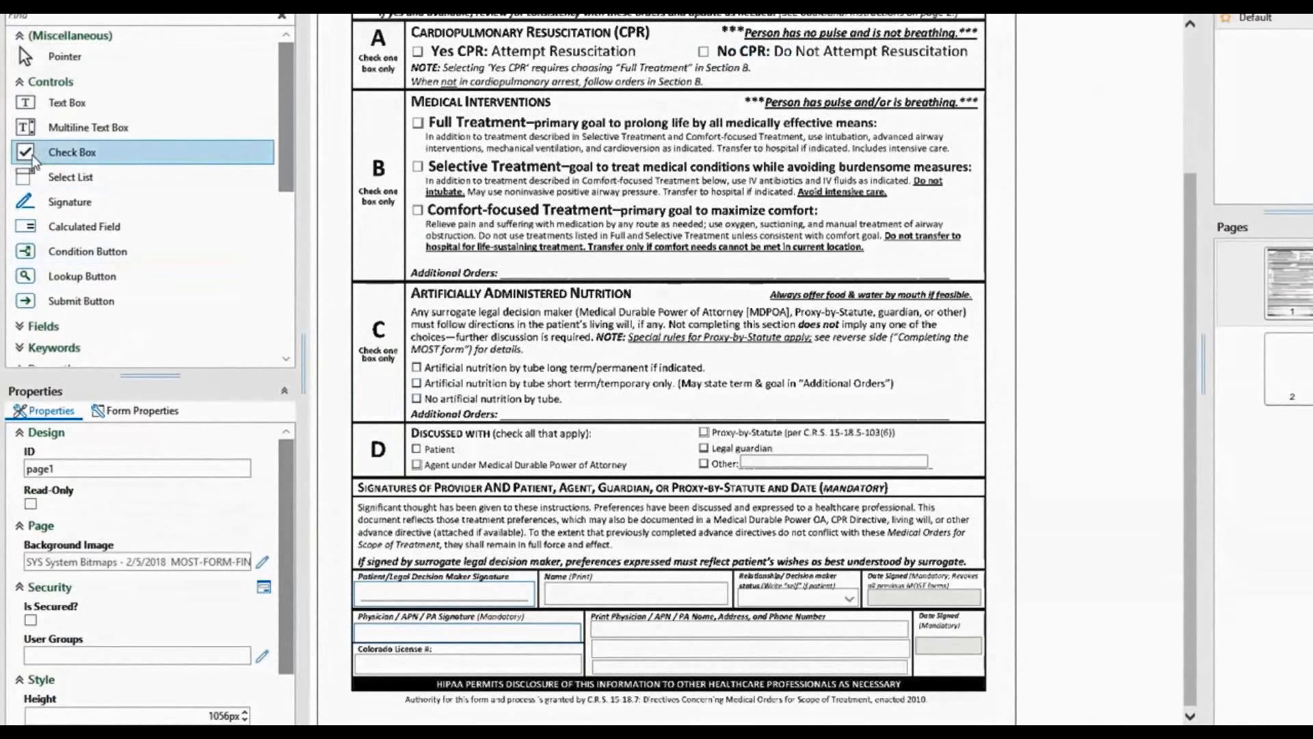
left_click(417, 451)
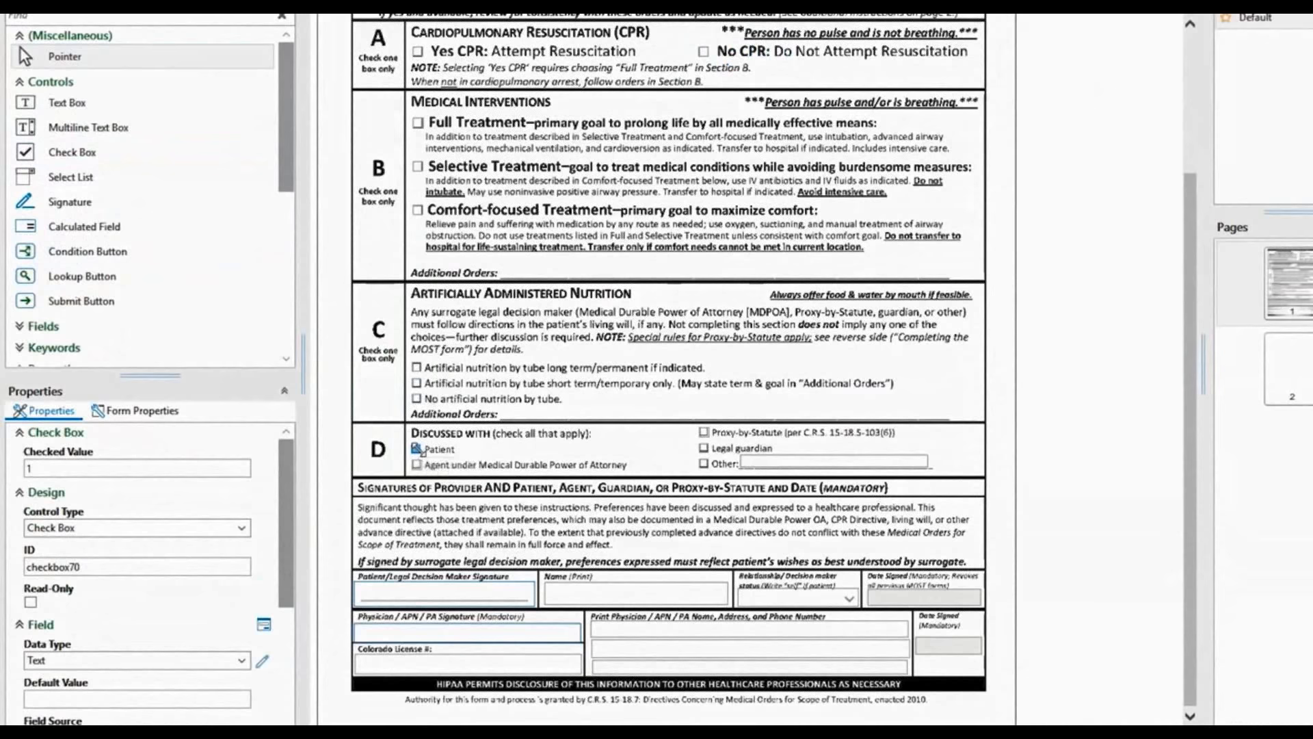
- Check the ID naming of the neighbouring Agent check box and set the Patient check box's ID to chkDiscussedPatient
left_click(82, 568)
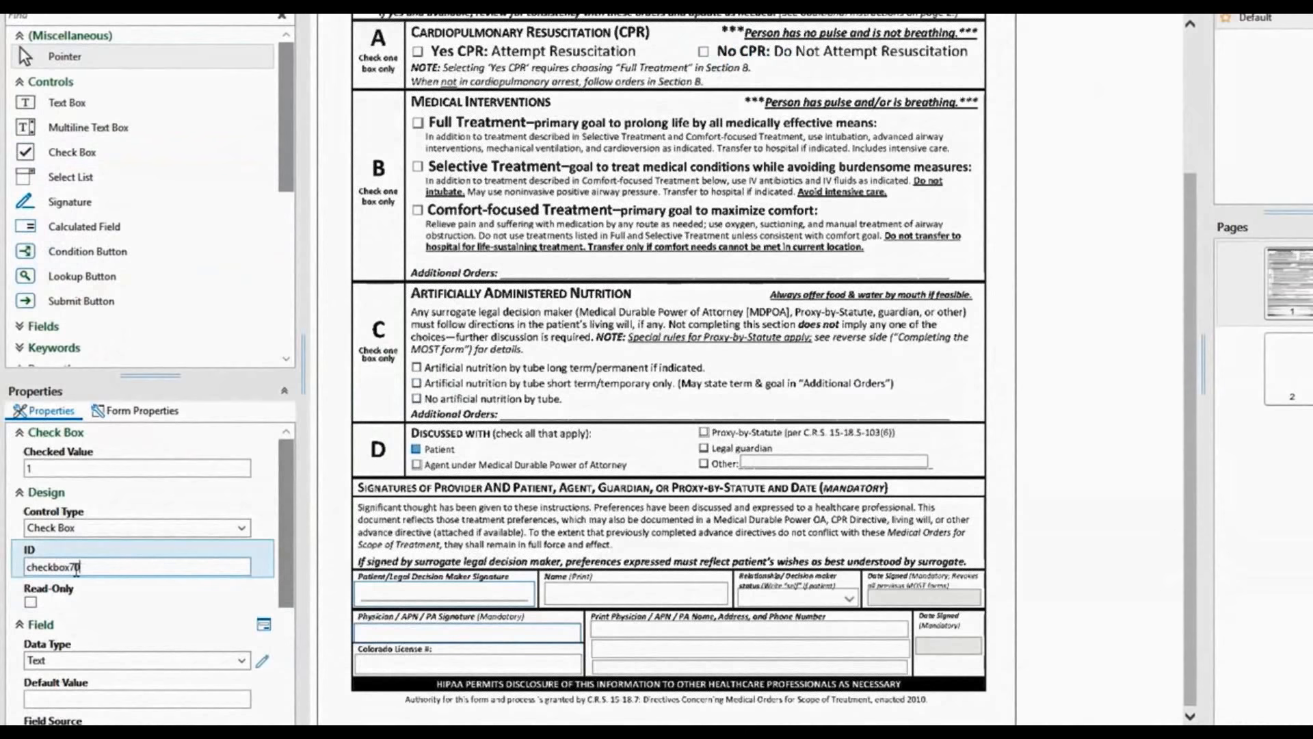
left_click(414, 465)
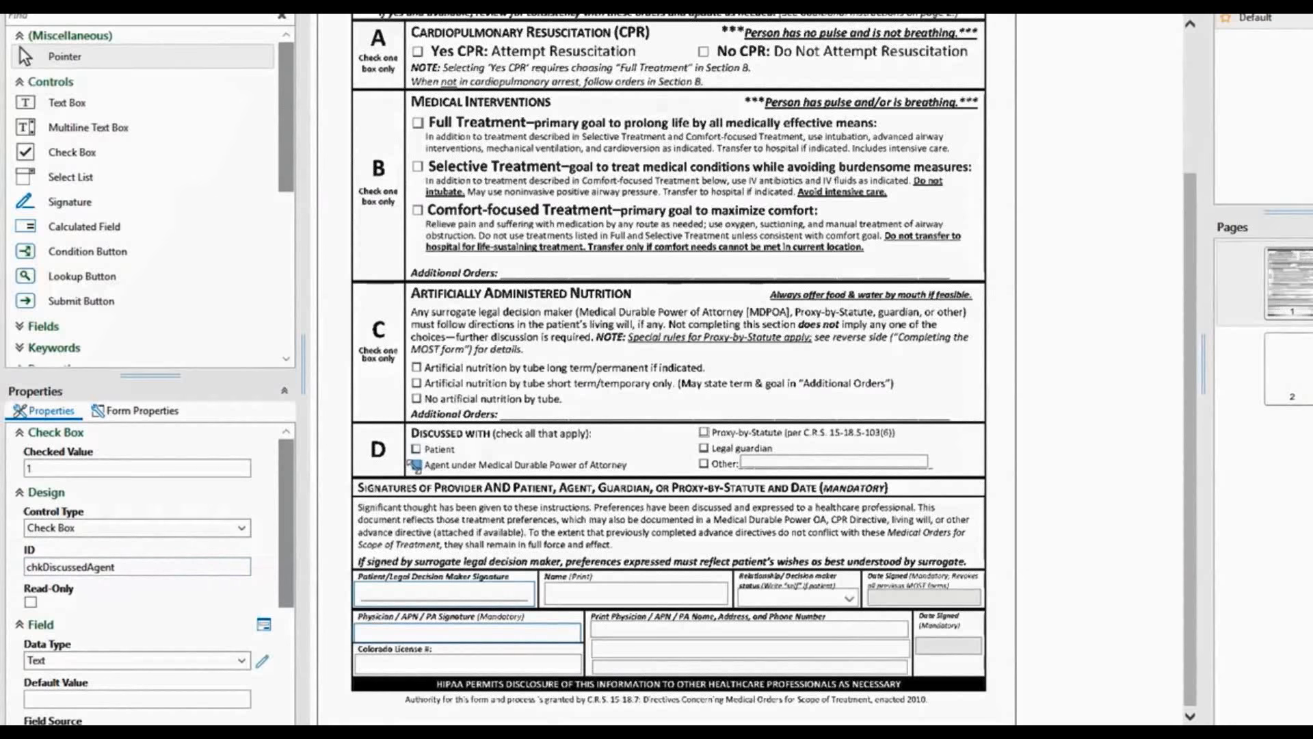
left_click(414, 449)
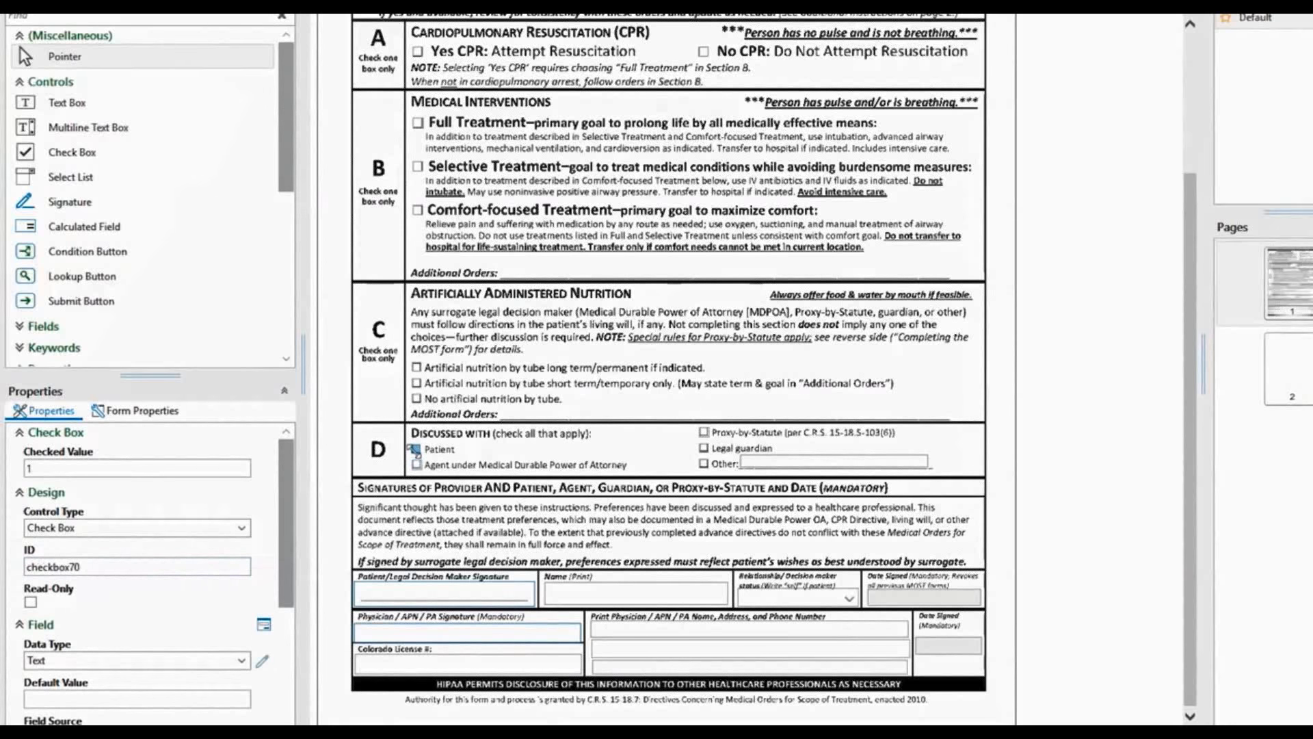
left_click_drag(37, 566, 98, 564)
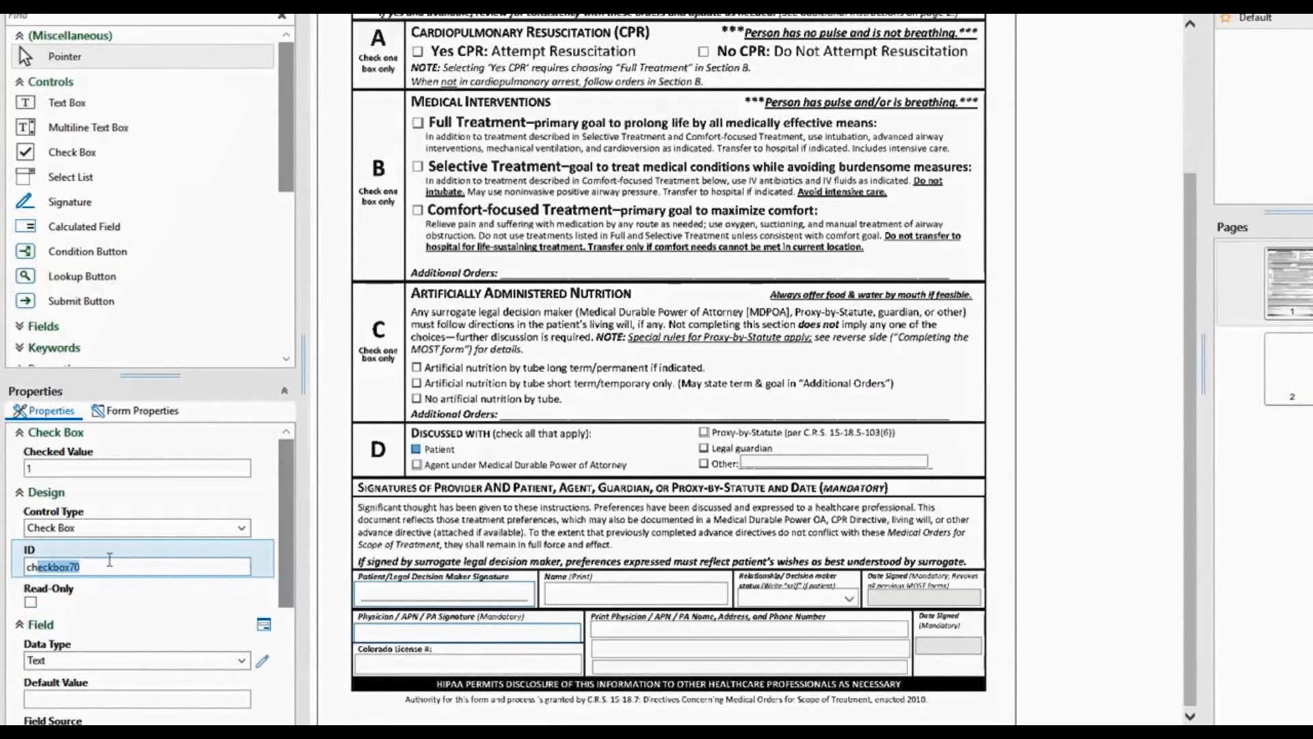
type("kDiscussedPatient")
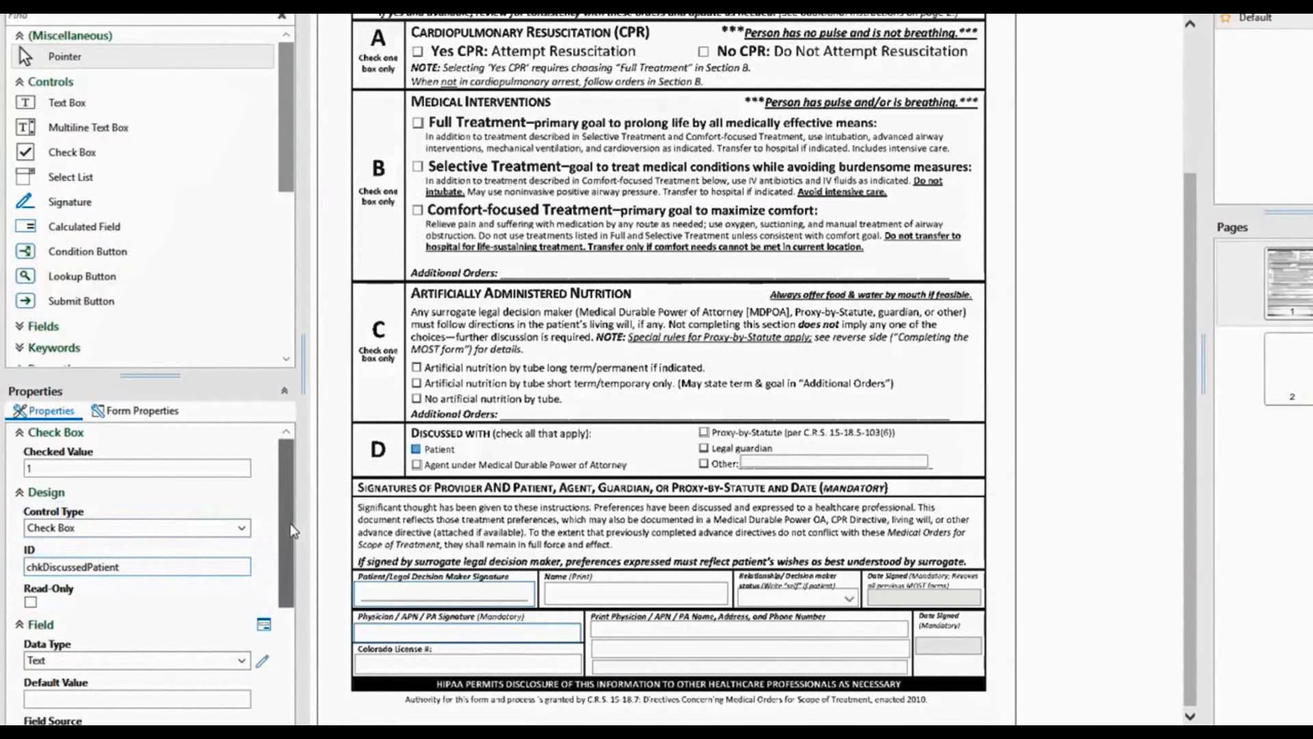
- Review the Patient check box's remaining properties and compare it with the Agent check box
scroll(290, 523, "down", 2)
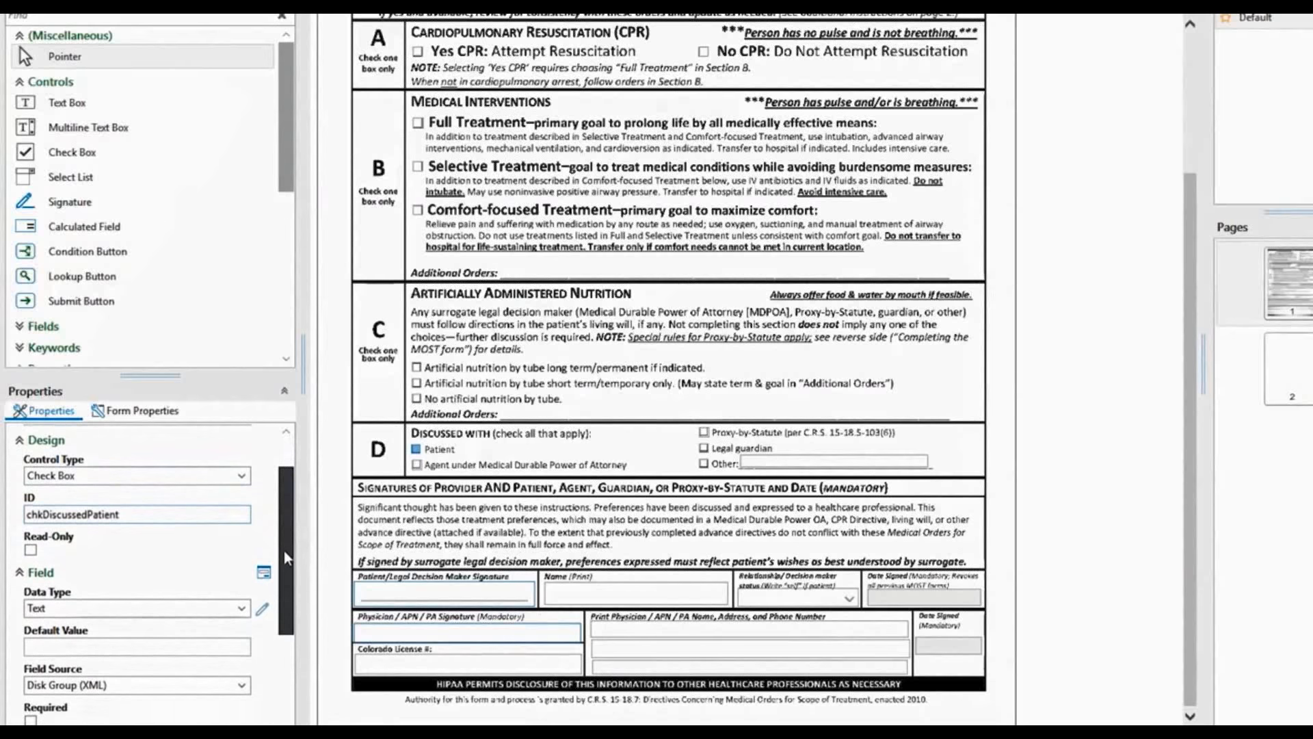
left_click_drag(282, 563, 284, 626)
left_click(416, 465)
left_click(416, 449)
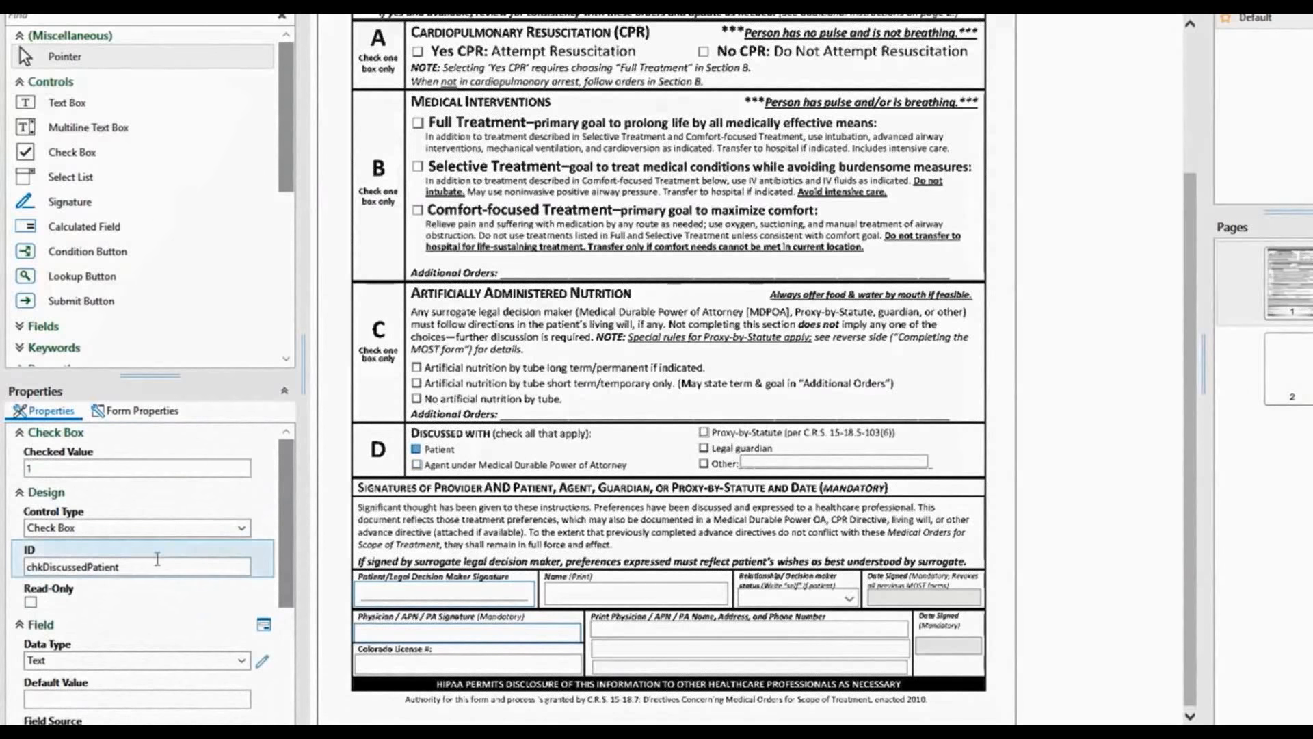
- Examine the patient and physician signature properties, including the list of fields the physician signature can sign
left_click(448, 603)
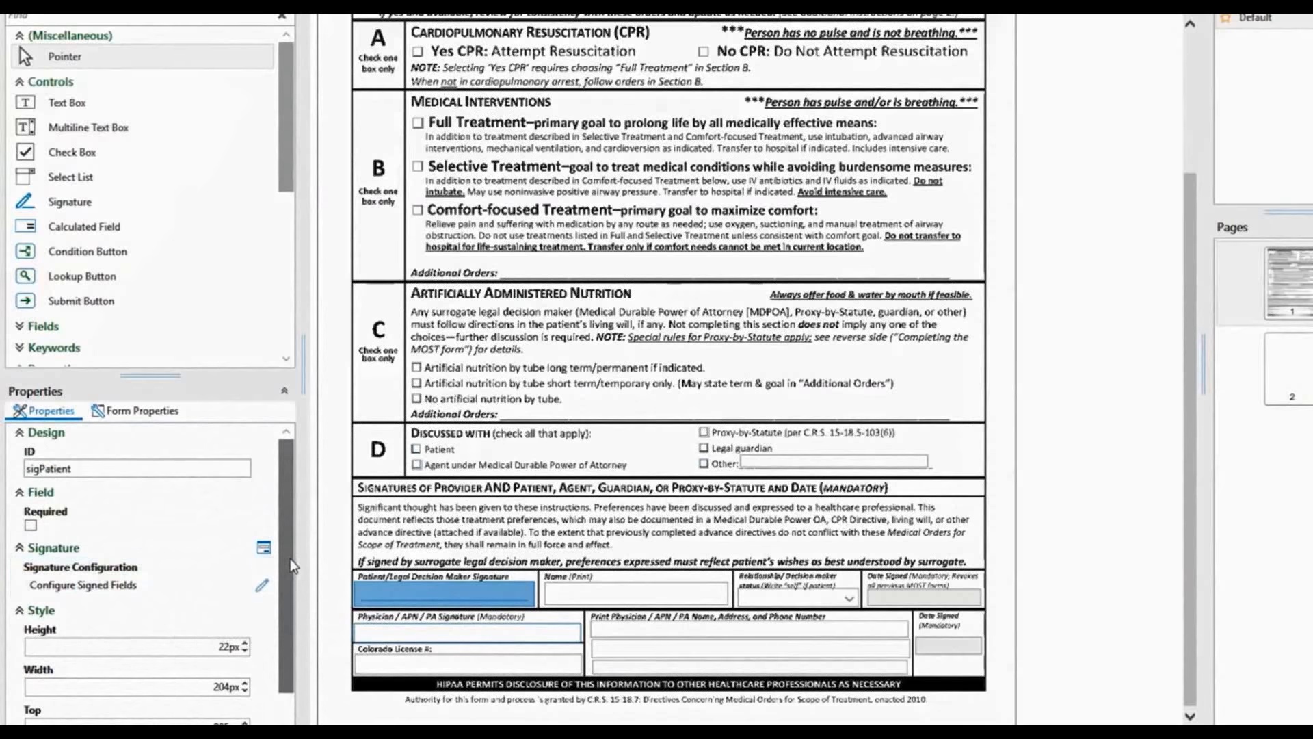
scroll(168, 615, "down", 1)
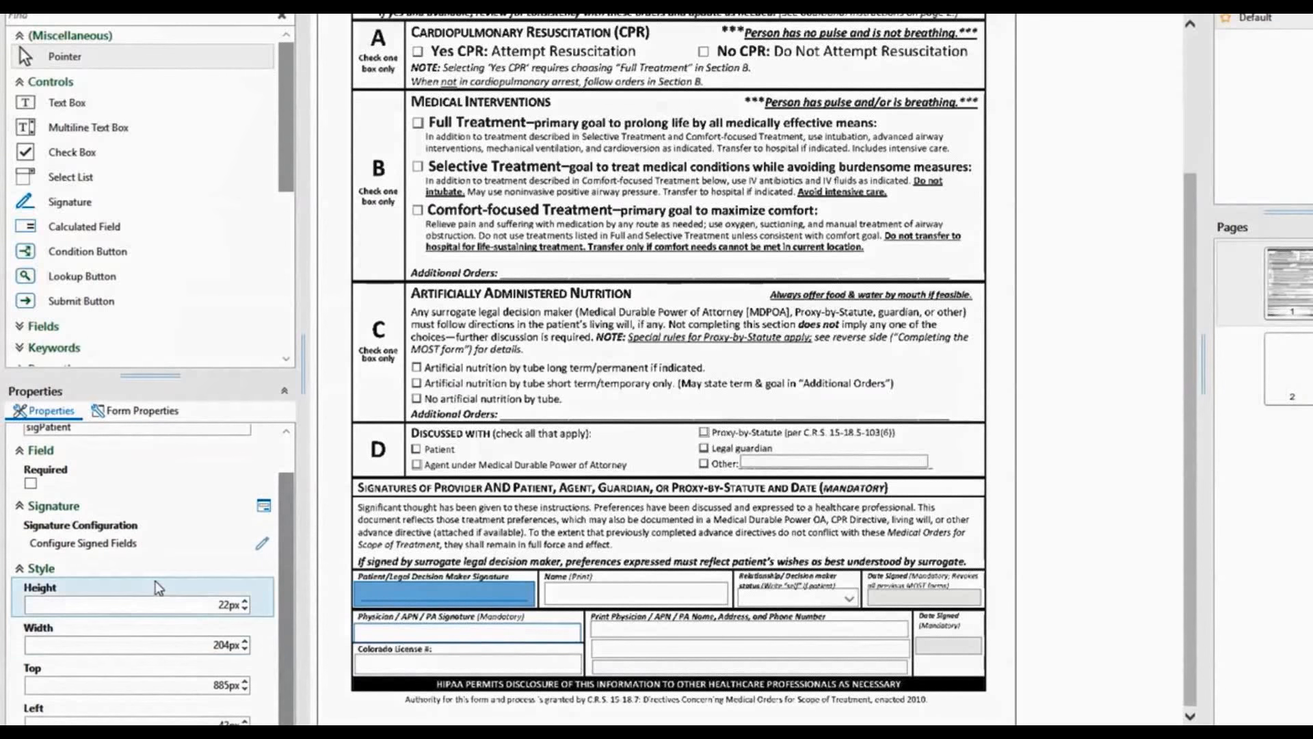
left_click(424, 636)
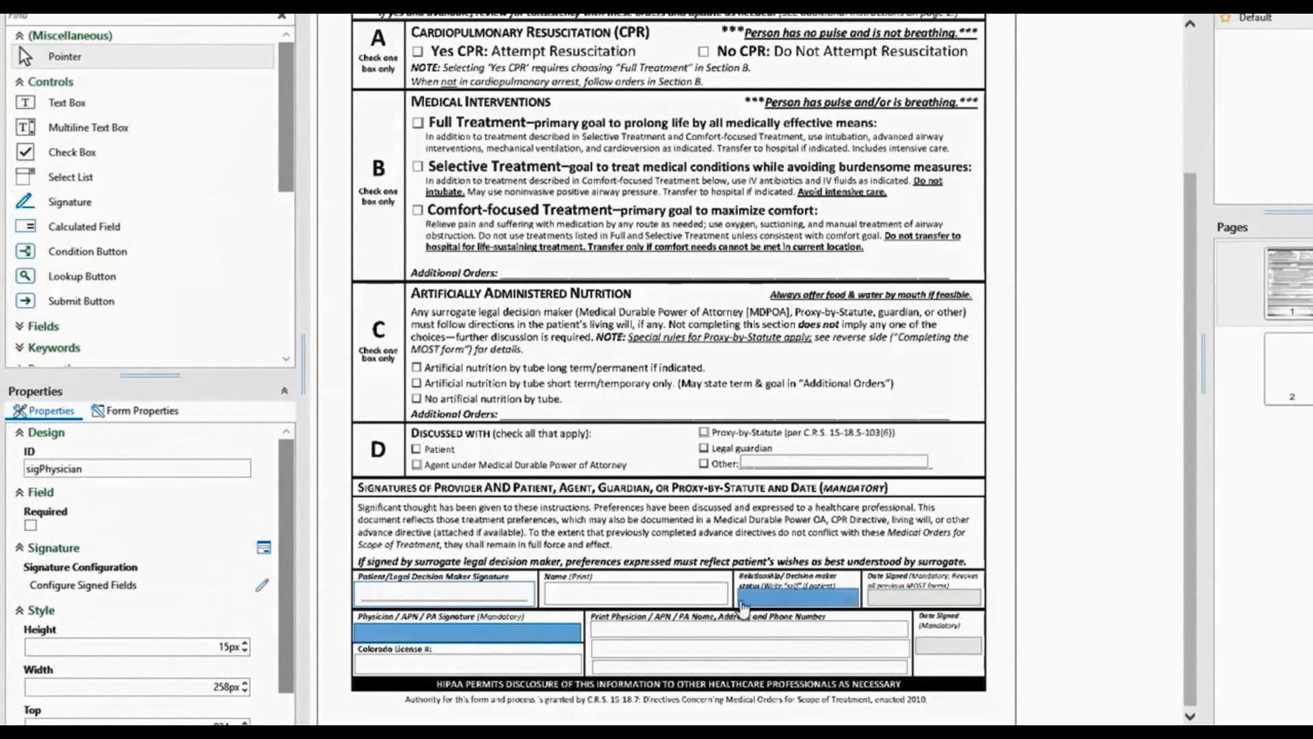
left_click(268, 587)
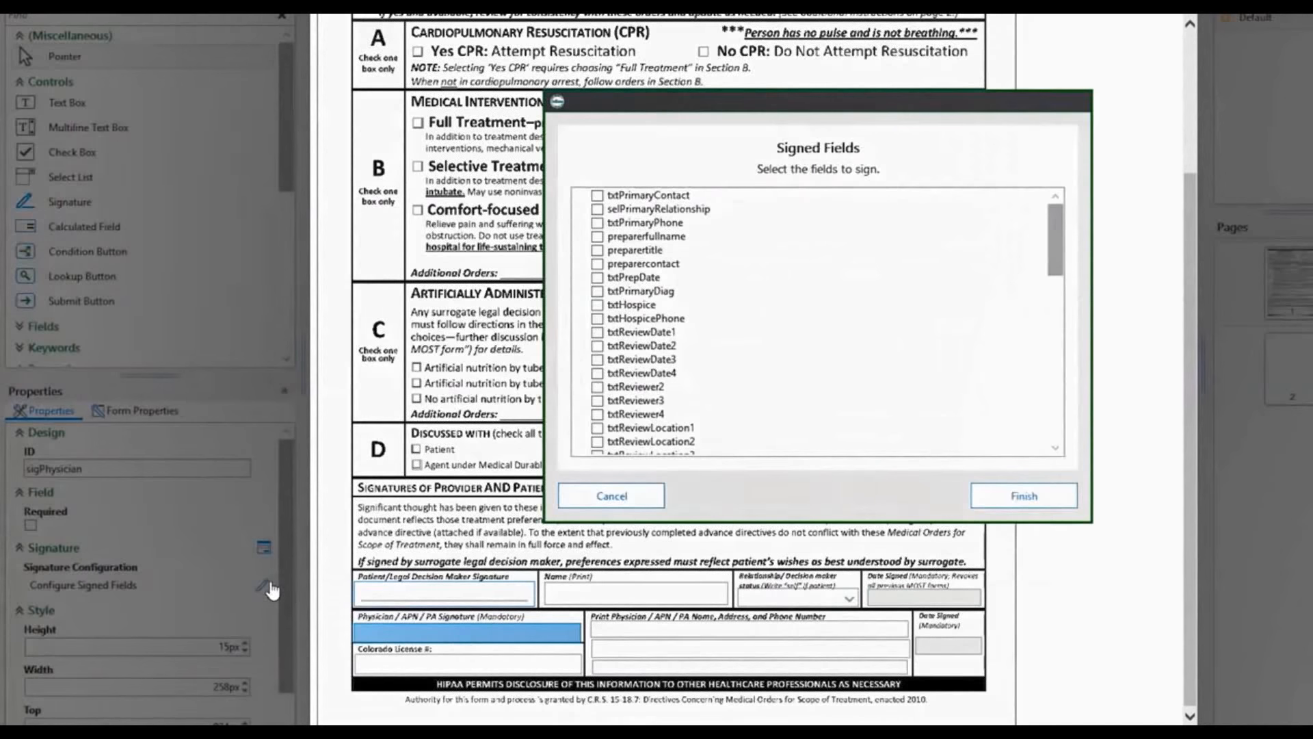
left_click_drag(1051, 255, 1019, 460)
left_click(1046, 258)
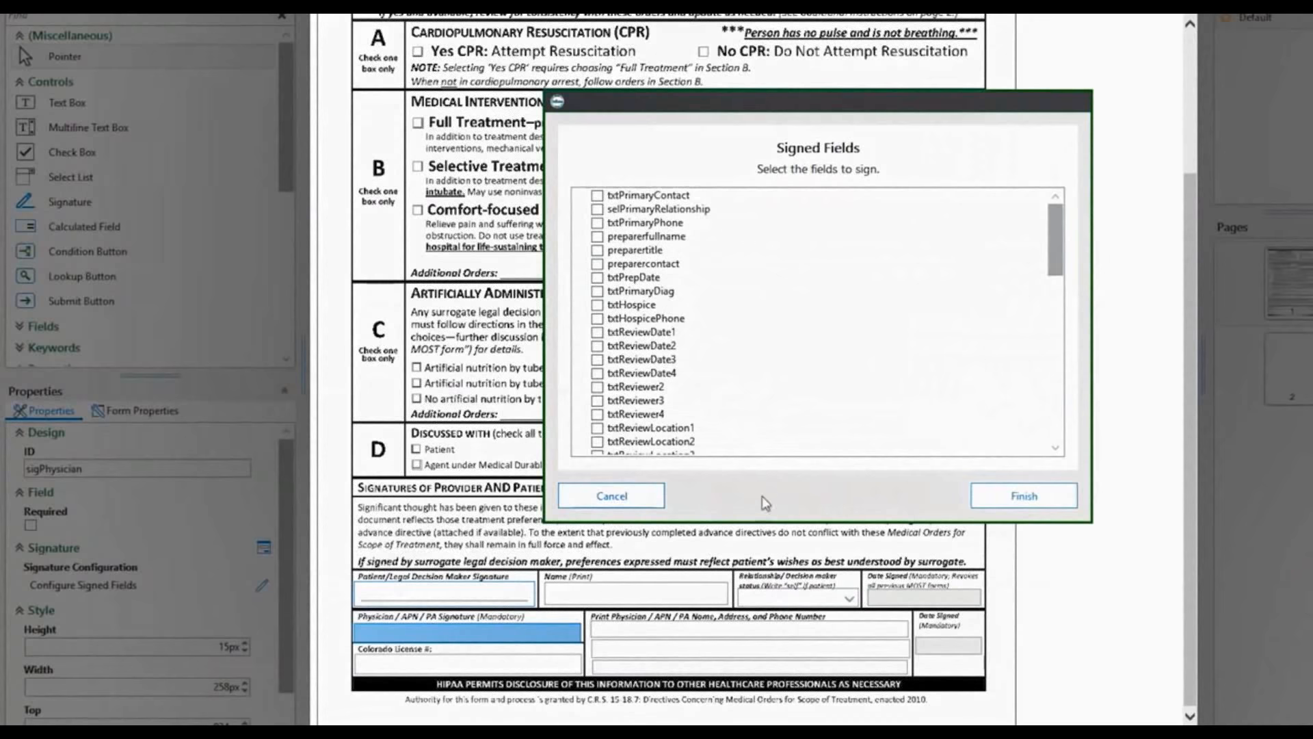
left_click(1060, 503)
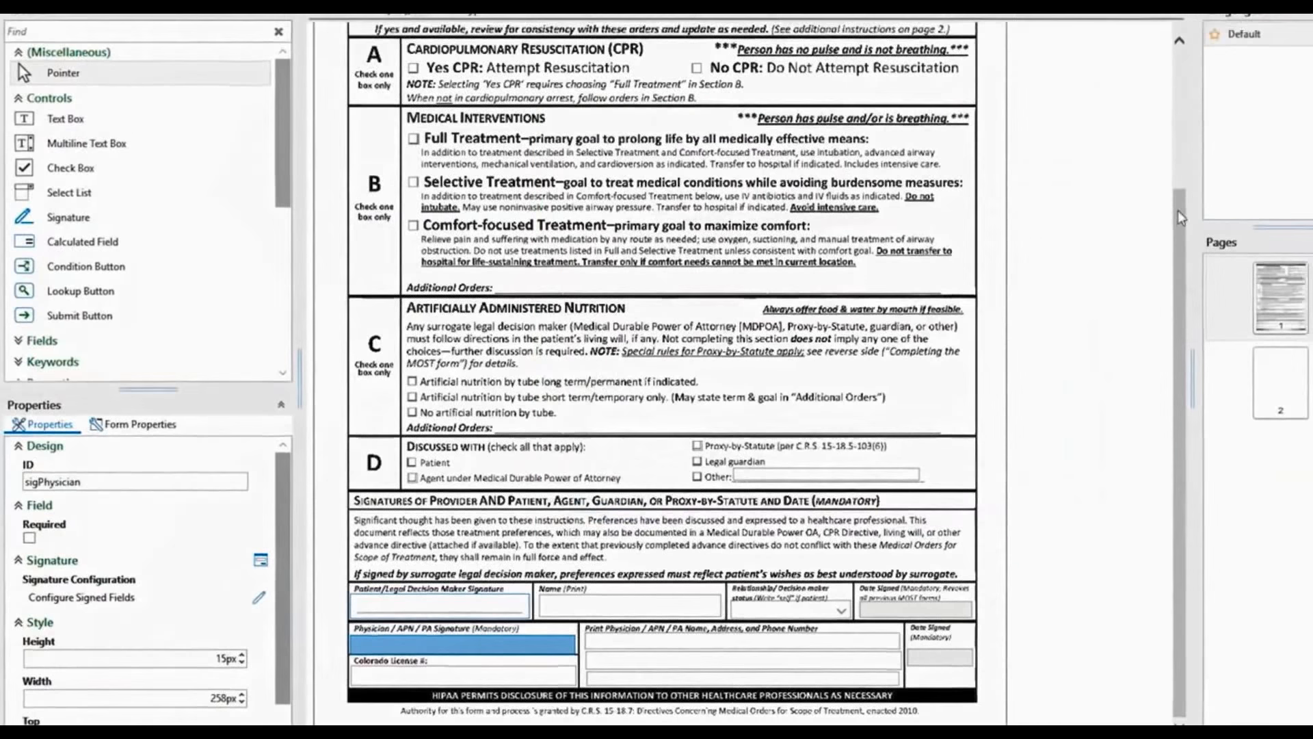
- Open page 2 and place a Signature control in the first Reviewer box of the review table
left_click_drag(1179, 212, 1179, 63)
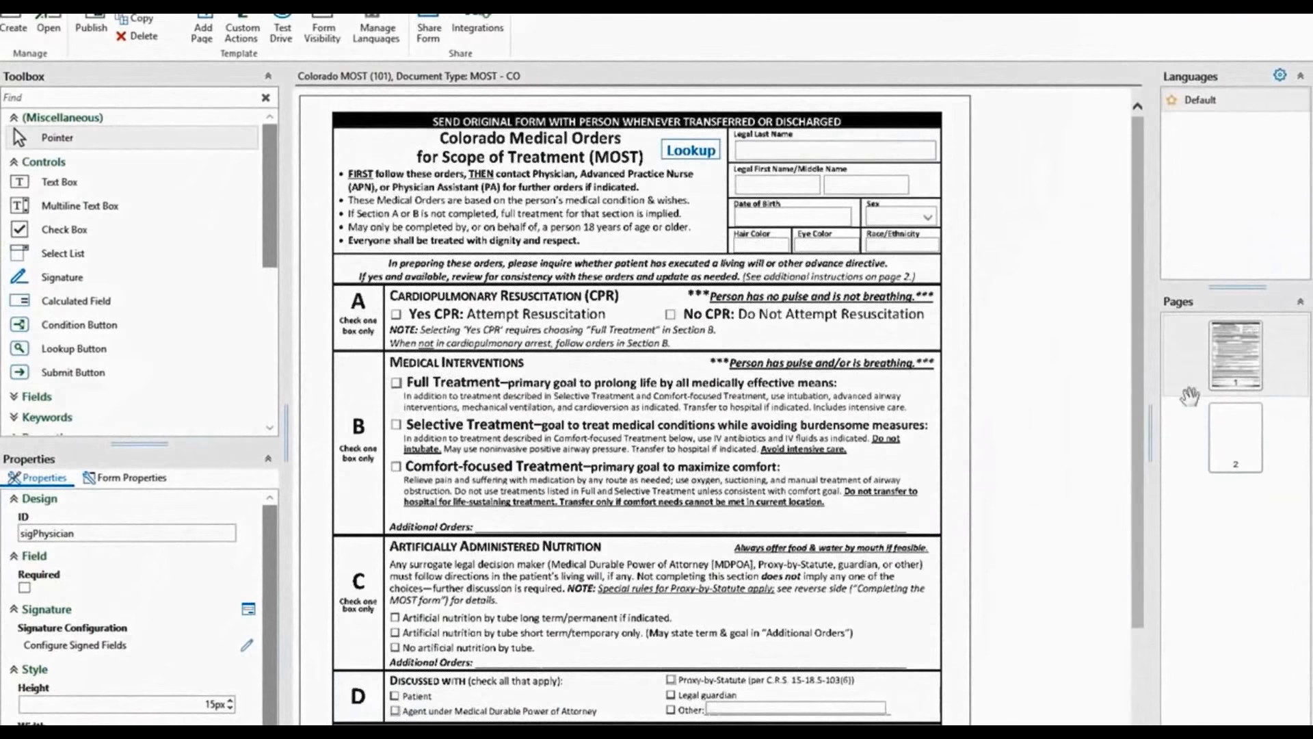
left_click(1231, 435)
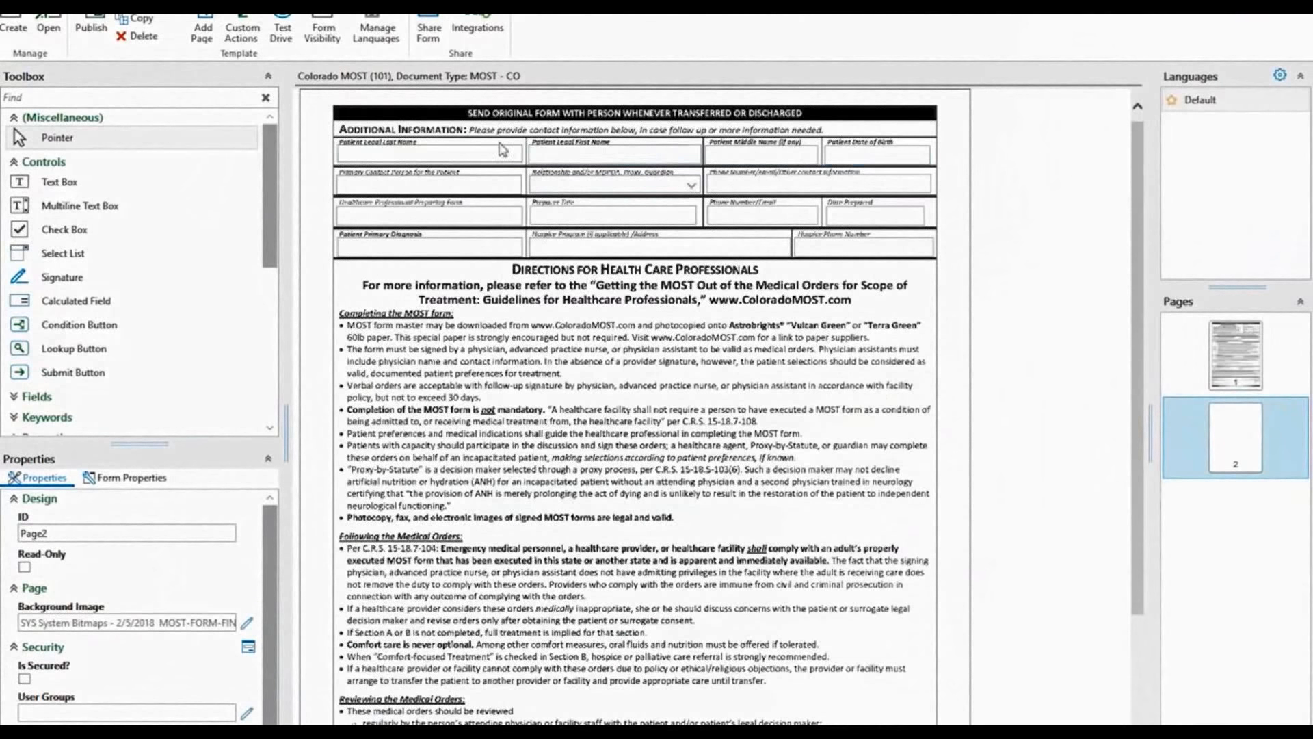
scroll(1143, 214, "down", 3)
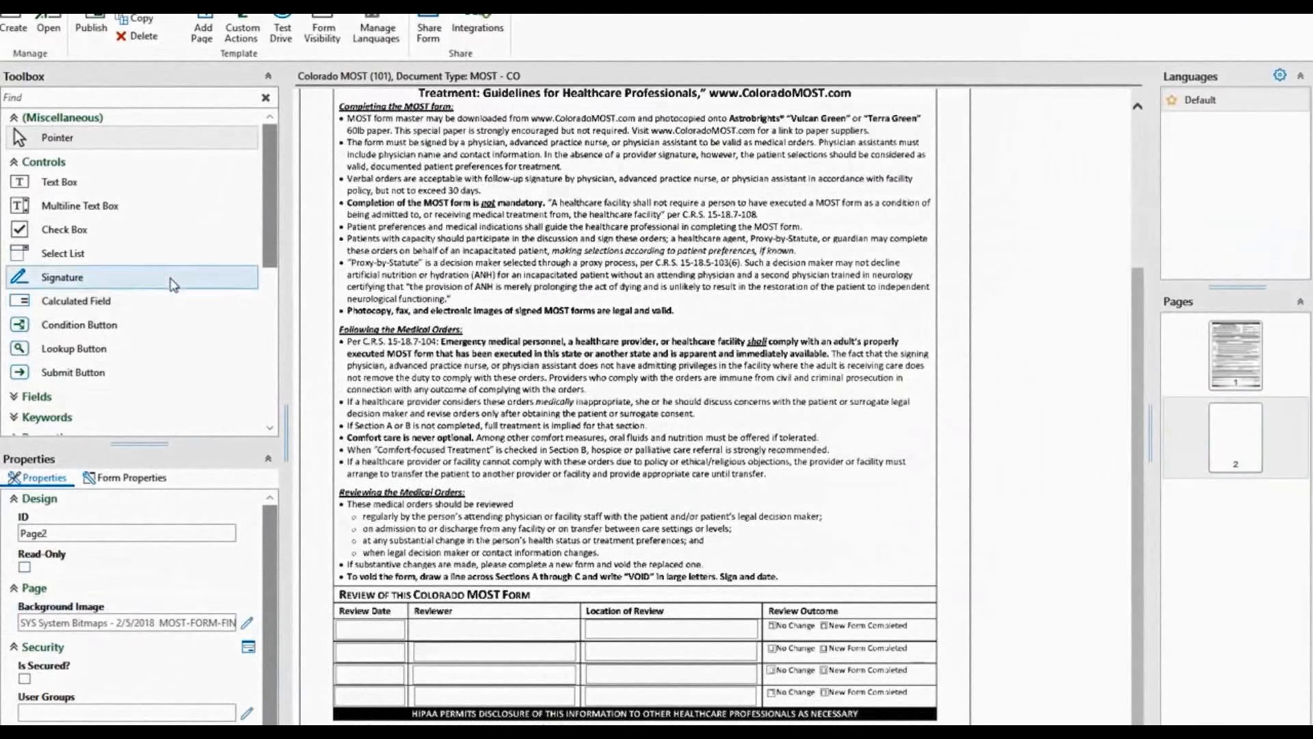
left_click_drag(170, 280, 411, 628)
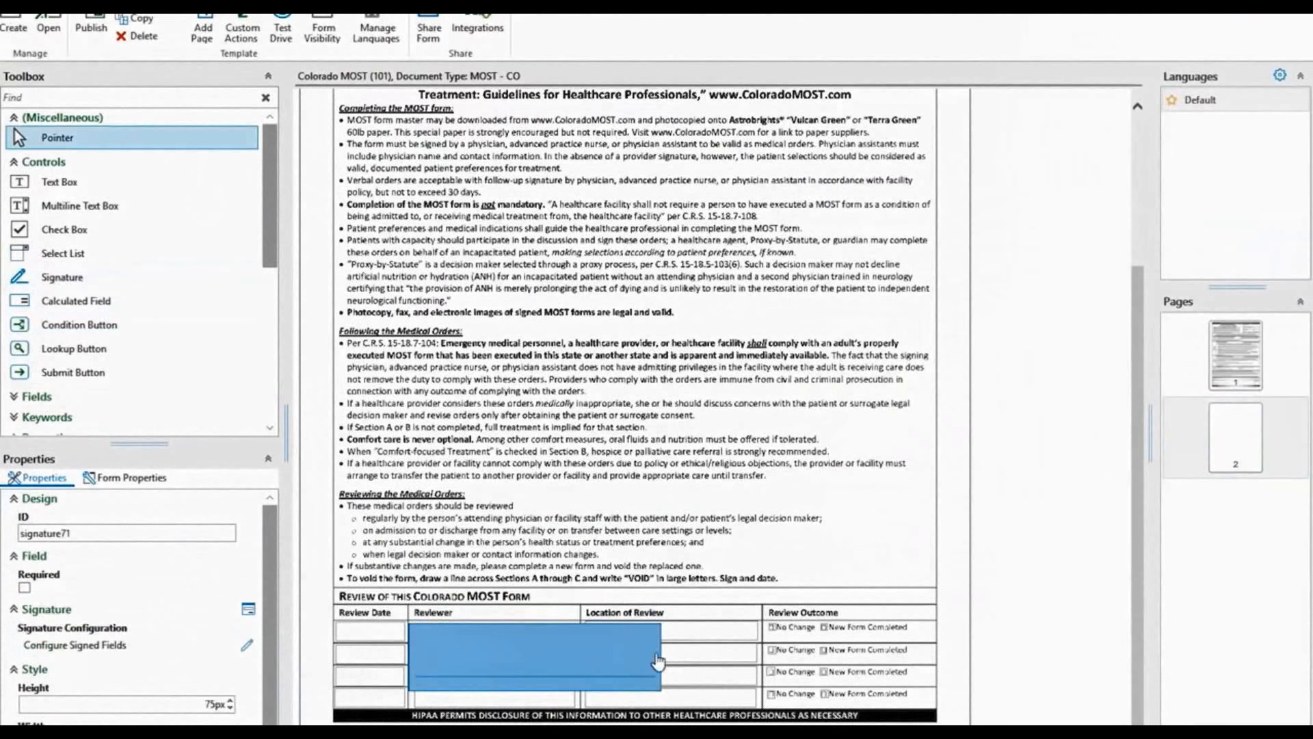
- Resize the new signature control to fit the first Reviewer box, matching the column width and reducing its height to 12px
left_click(662, 658)
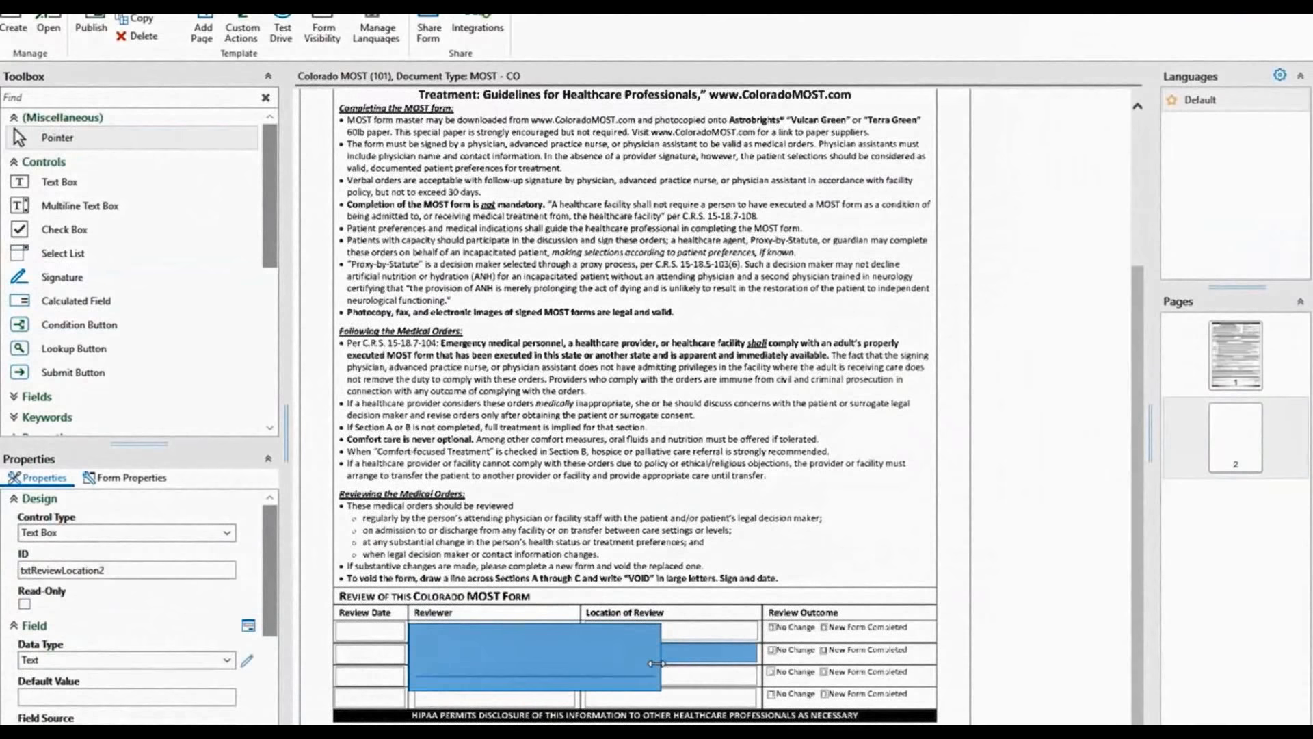
left_click_drag(657, 663, 577, 652)
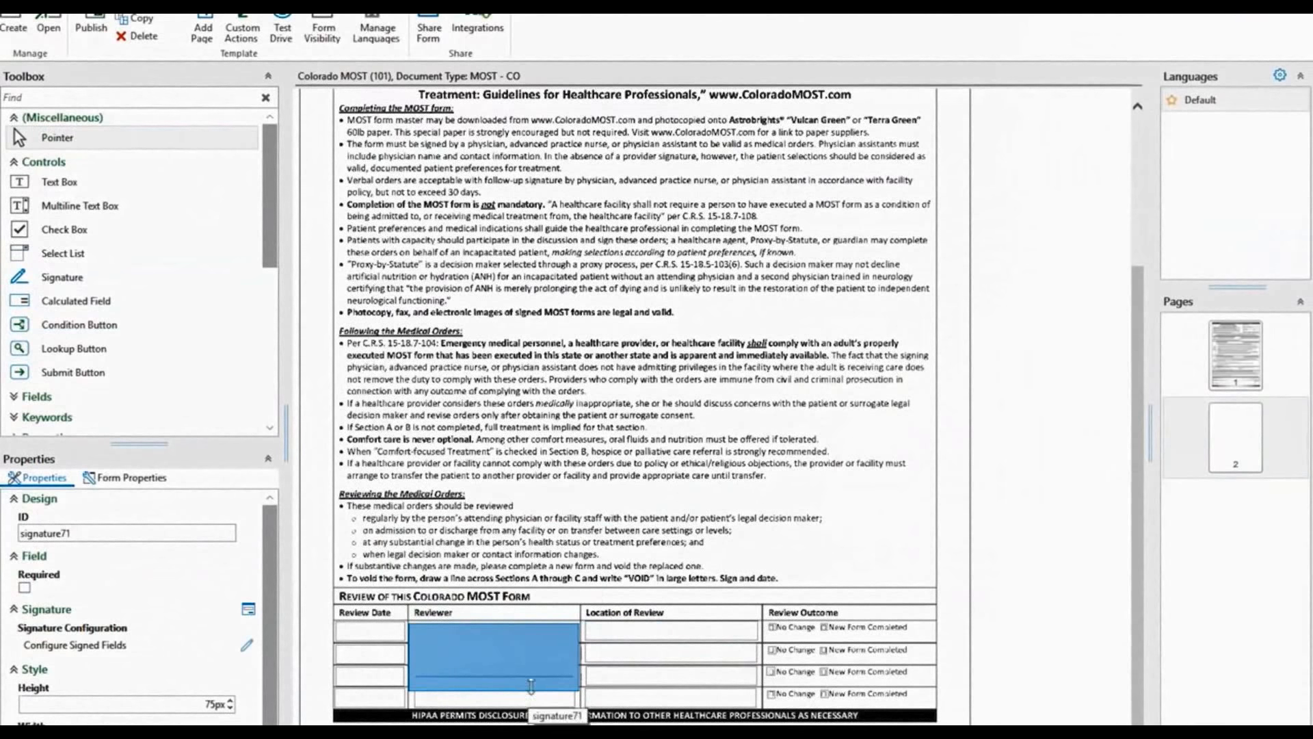
left_click(521, 642)
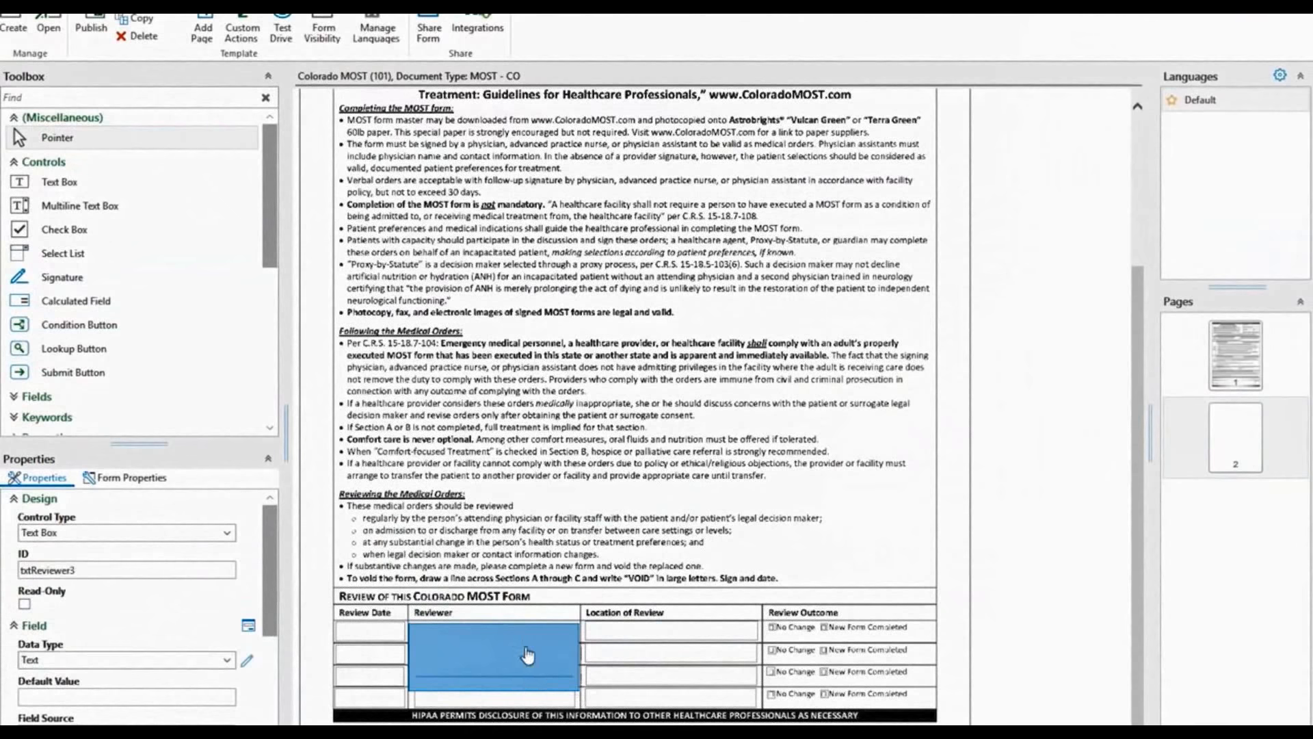
scroll(520, 649, "up", 3)
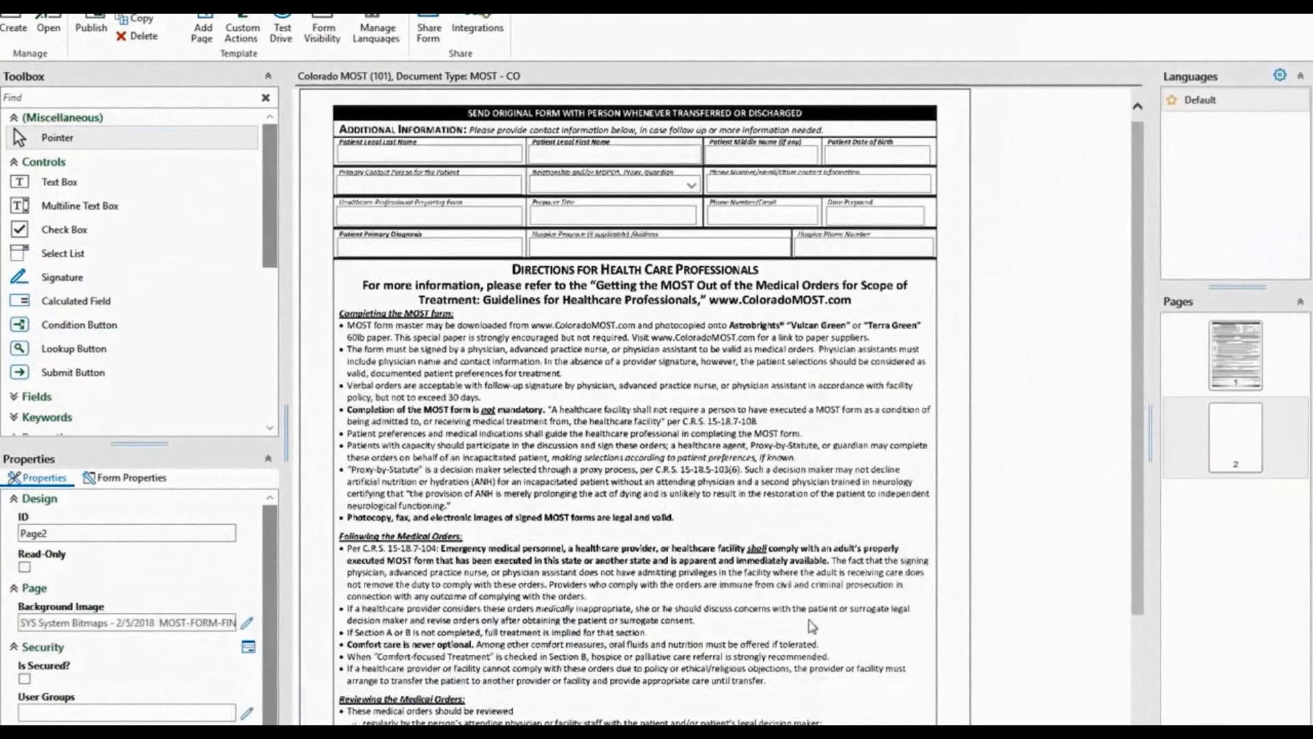
scroll(1136, 544, "down", 3)
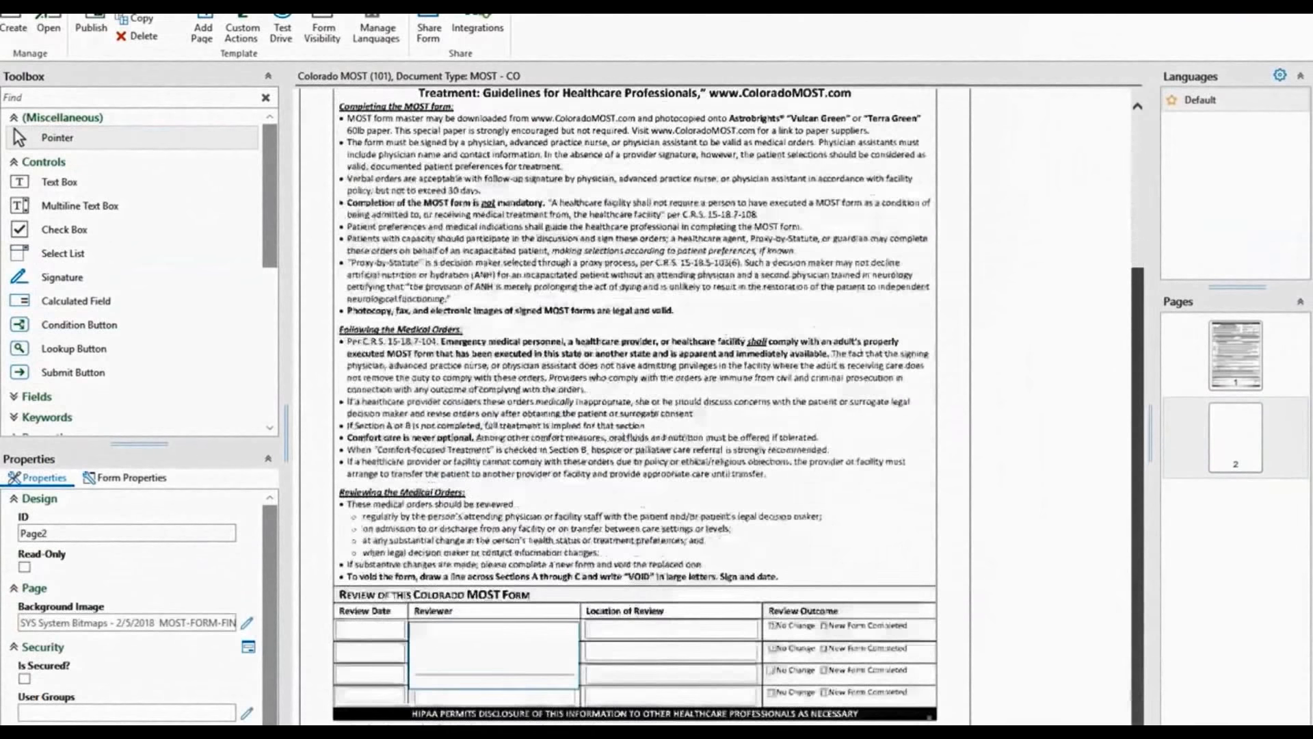
left_click(472, 688)
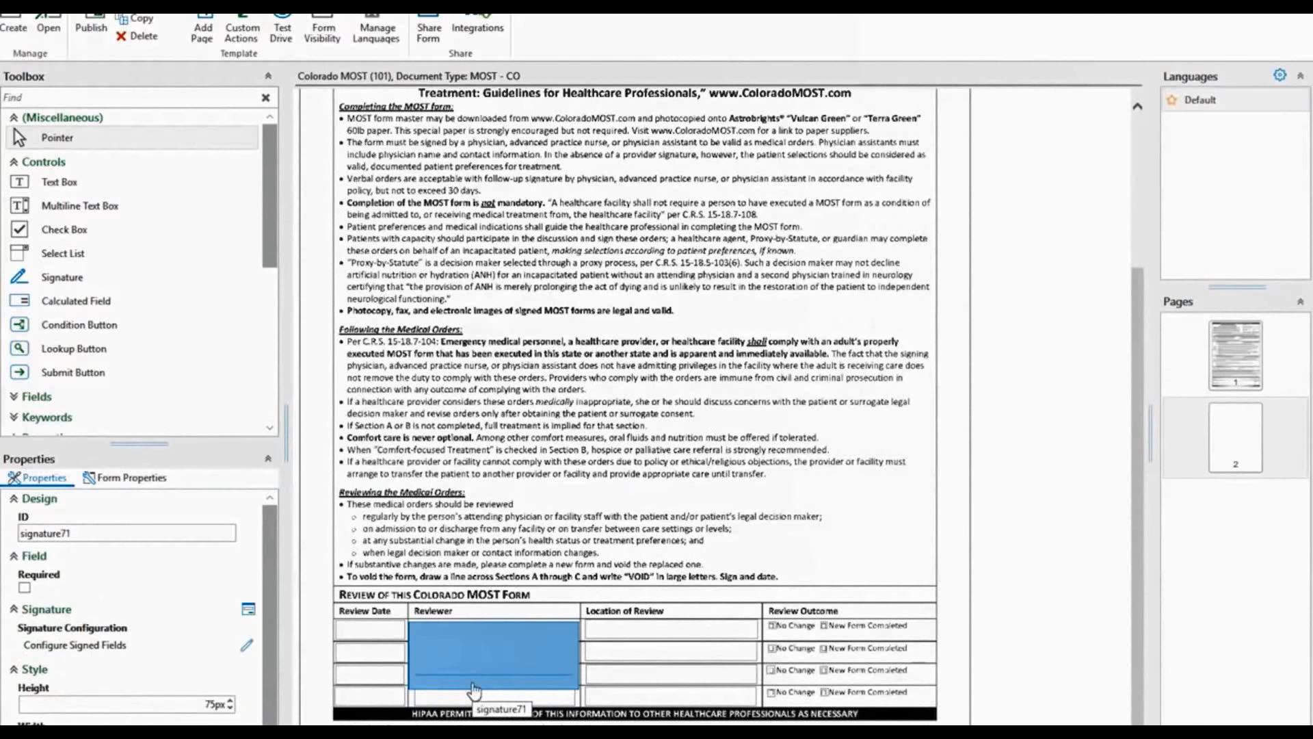
left_click_drag(471, 686, 473, 639)
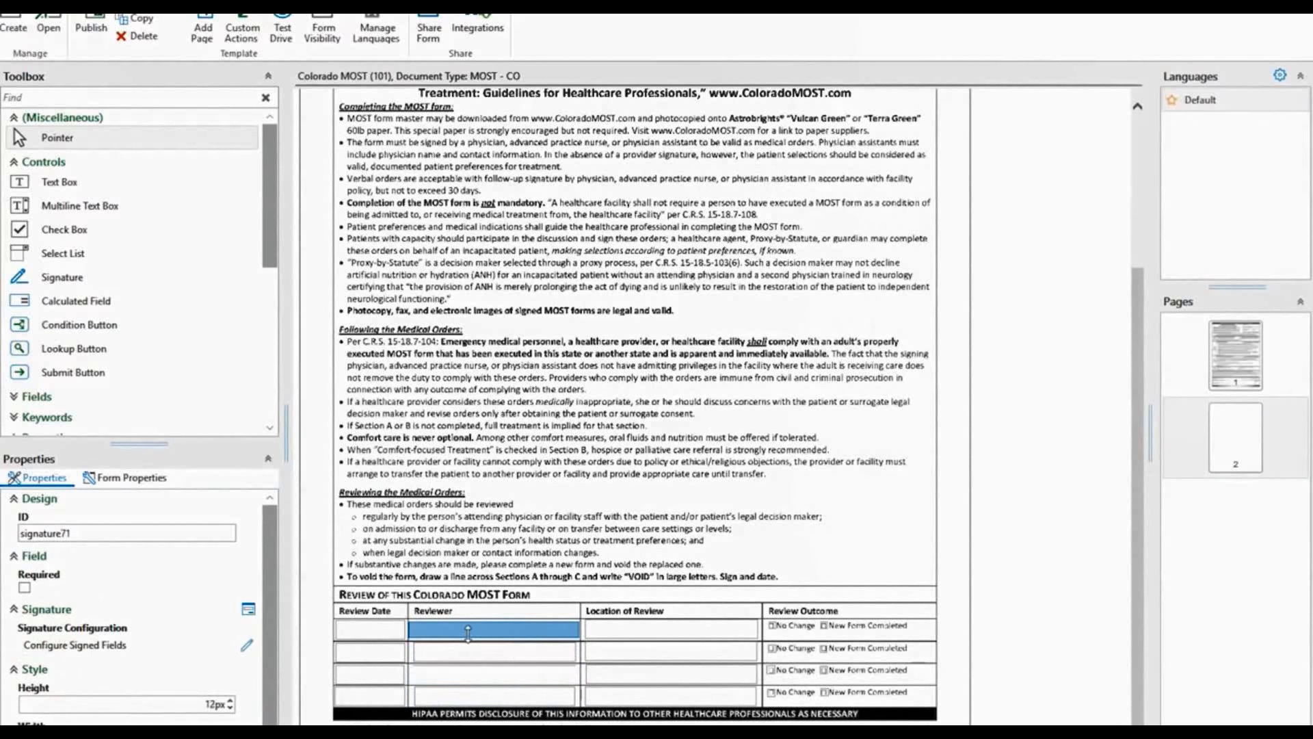
- Configure the first Reviewer signature's signed fields to include chkNoChange1 and chkNewForm1
left_click(246, 647)
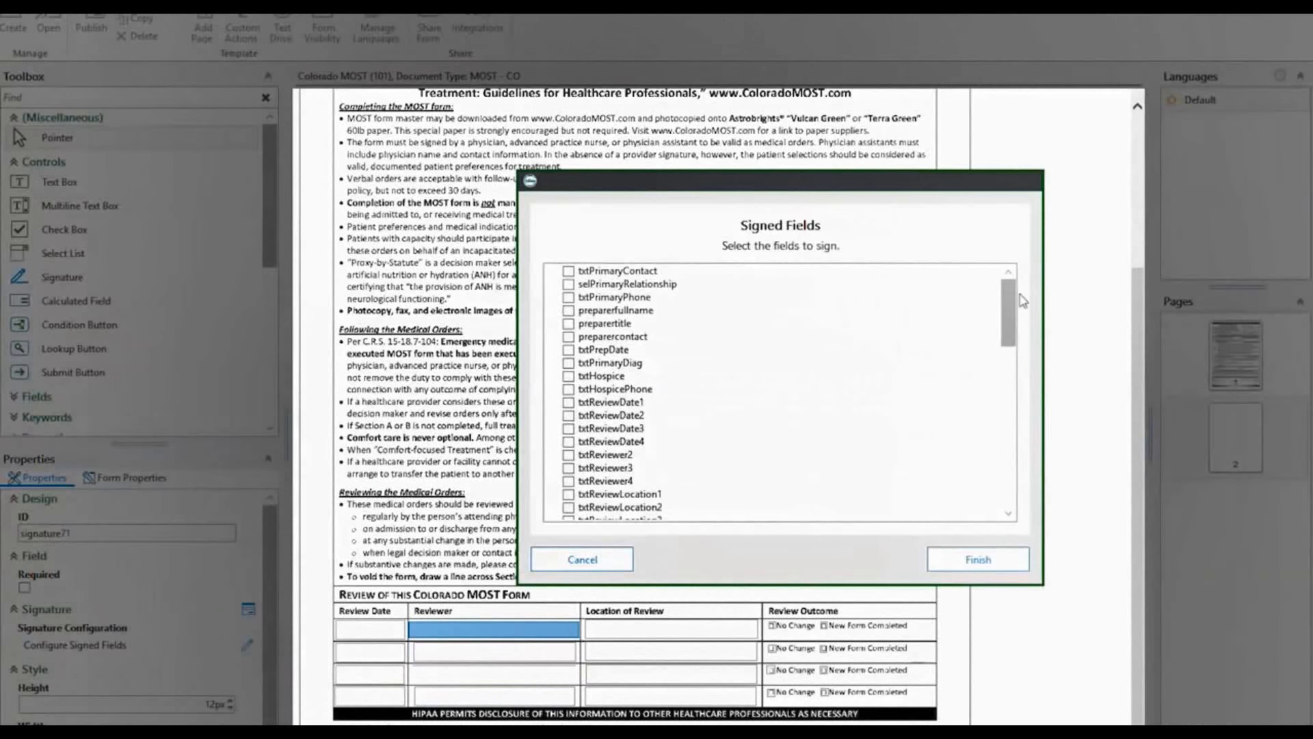
left_click_drag(1014, 315, 999, 370)
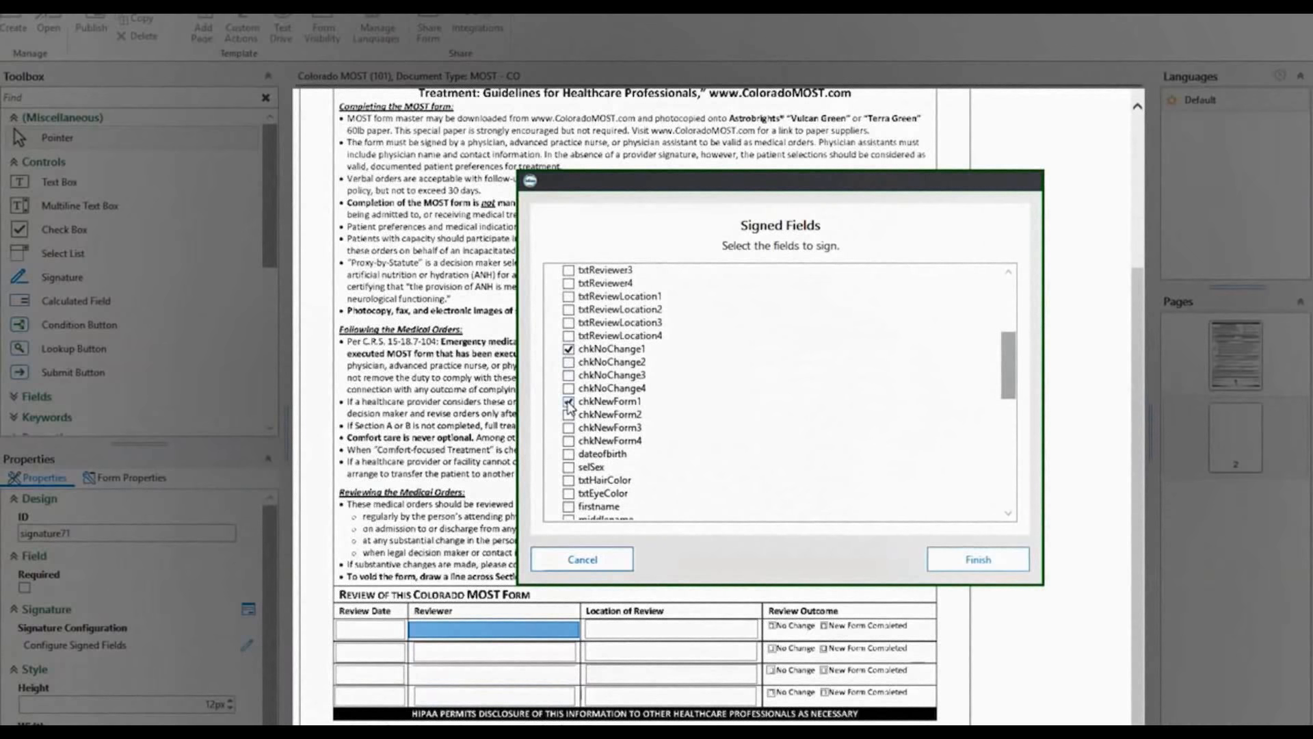
left_click(969, 561)
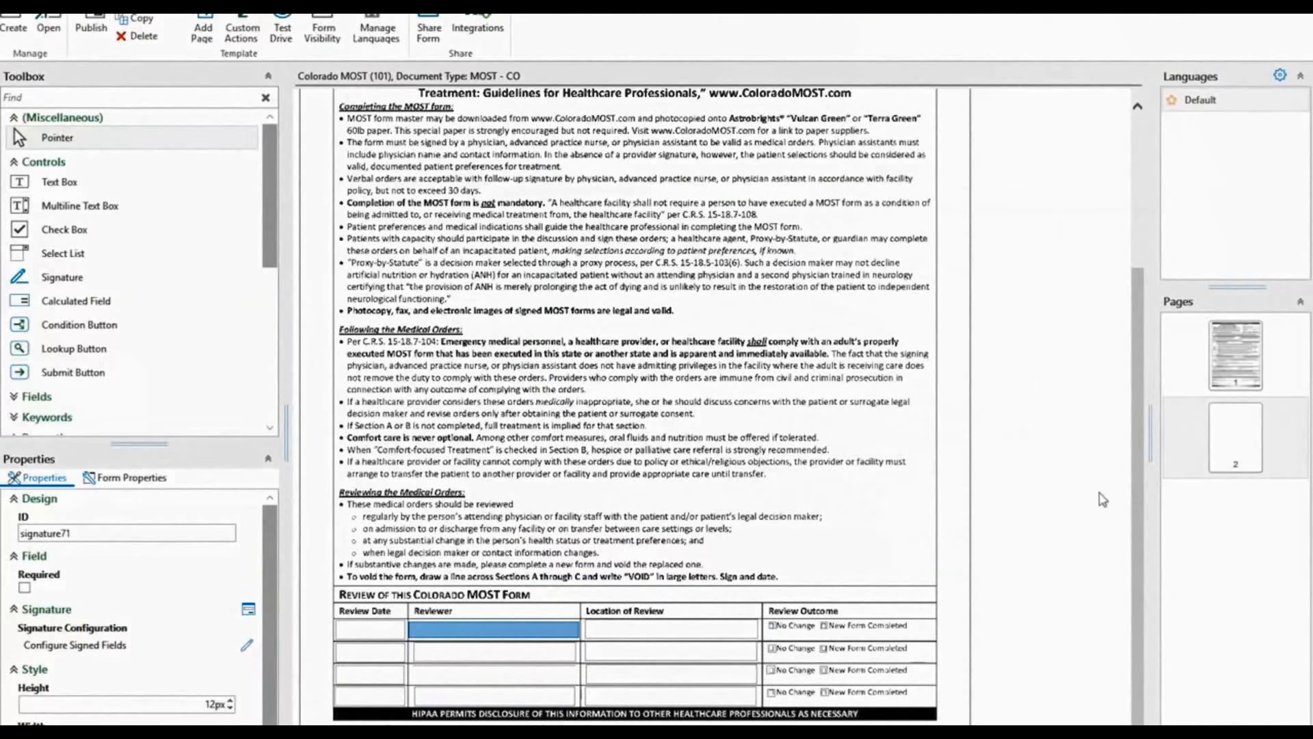
- Select page 2's Patient Legal Last Name text box and start a custom action named "Copy Patient Last Name to Page 2"
left_click_drag(1135, 488, 1165, 286)
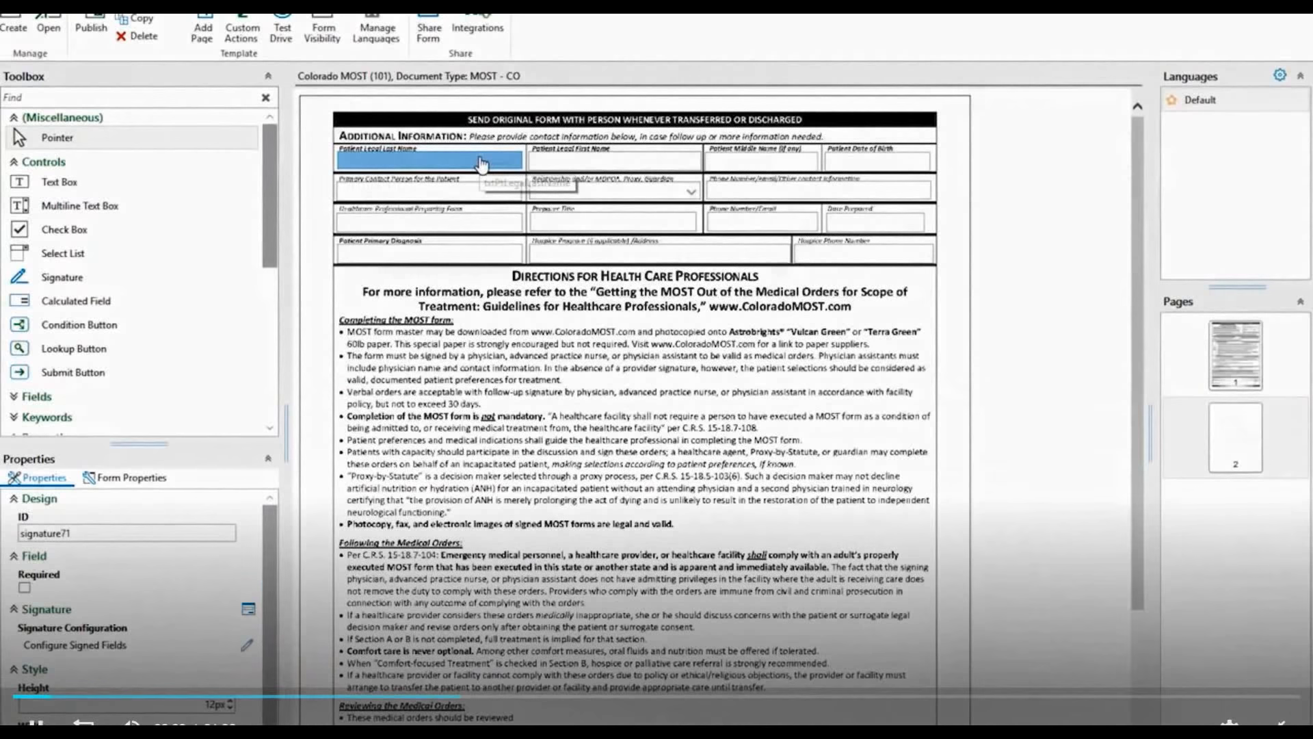
left_click(481, 164)
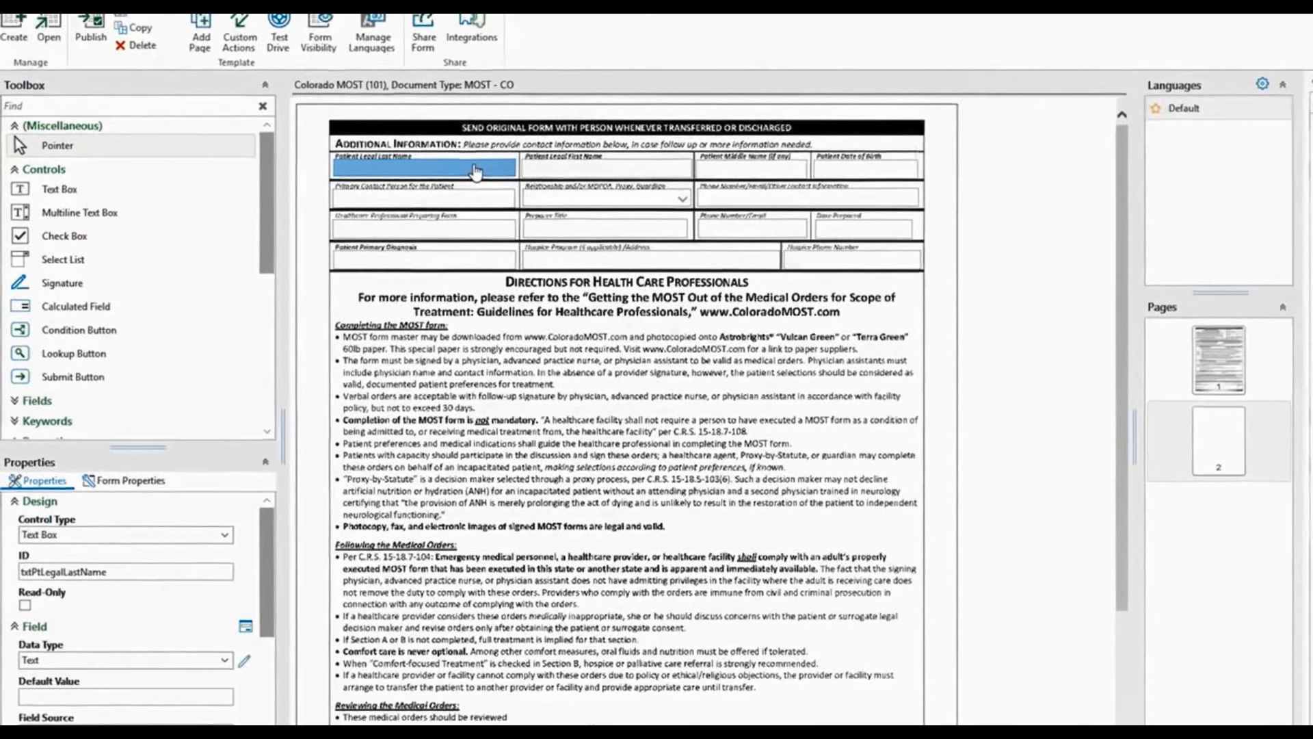
left_click(239, 33)
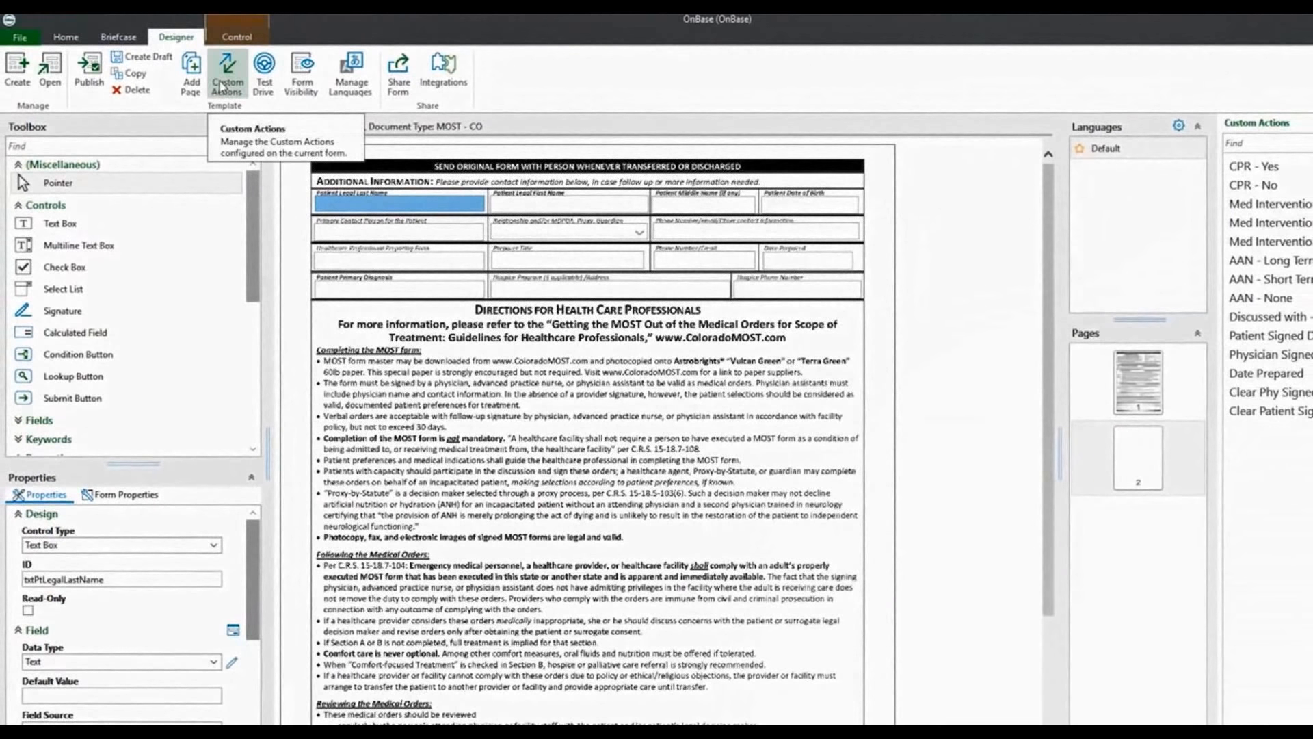
left_click(224, 87)
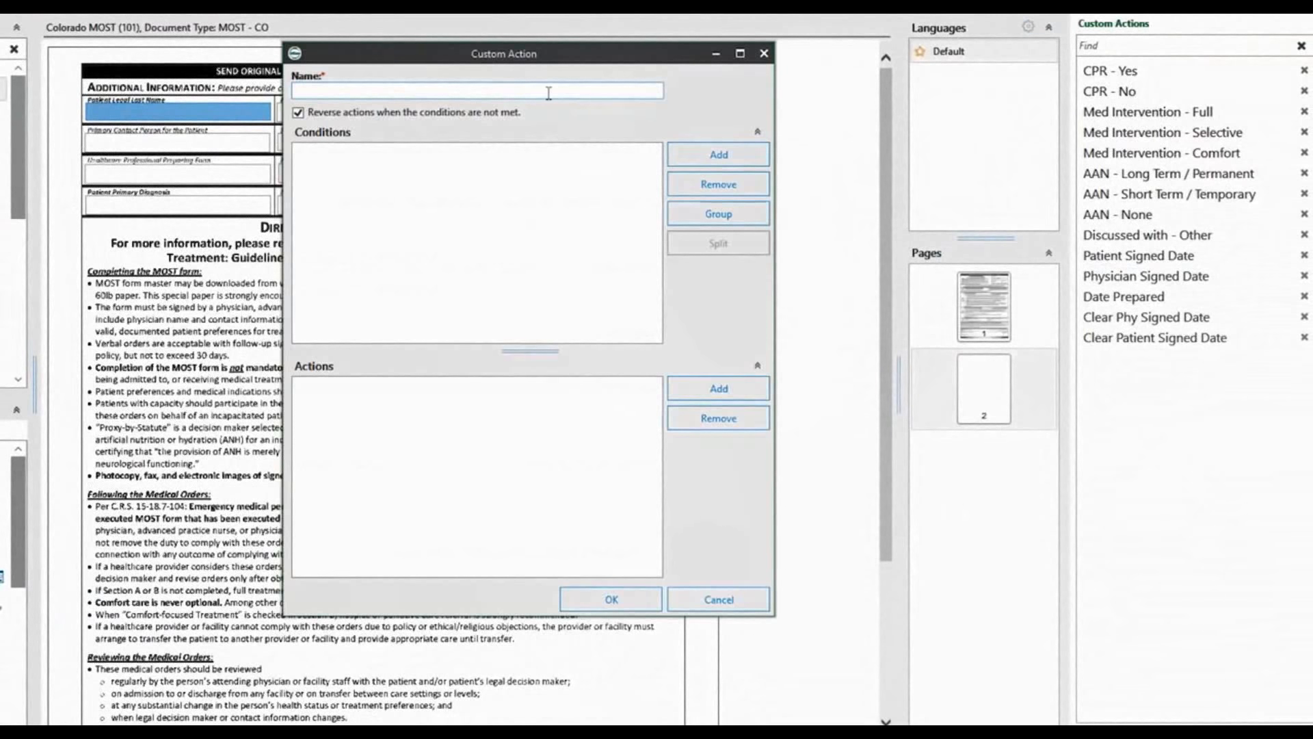
type("Copy Patient Last Name ")
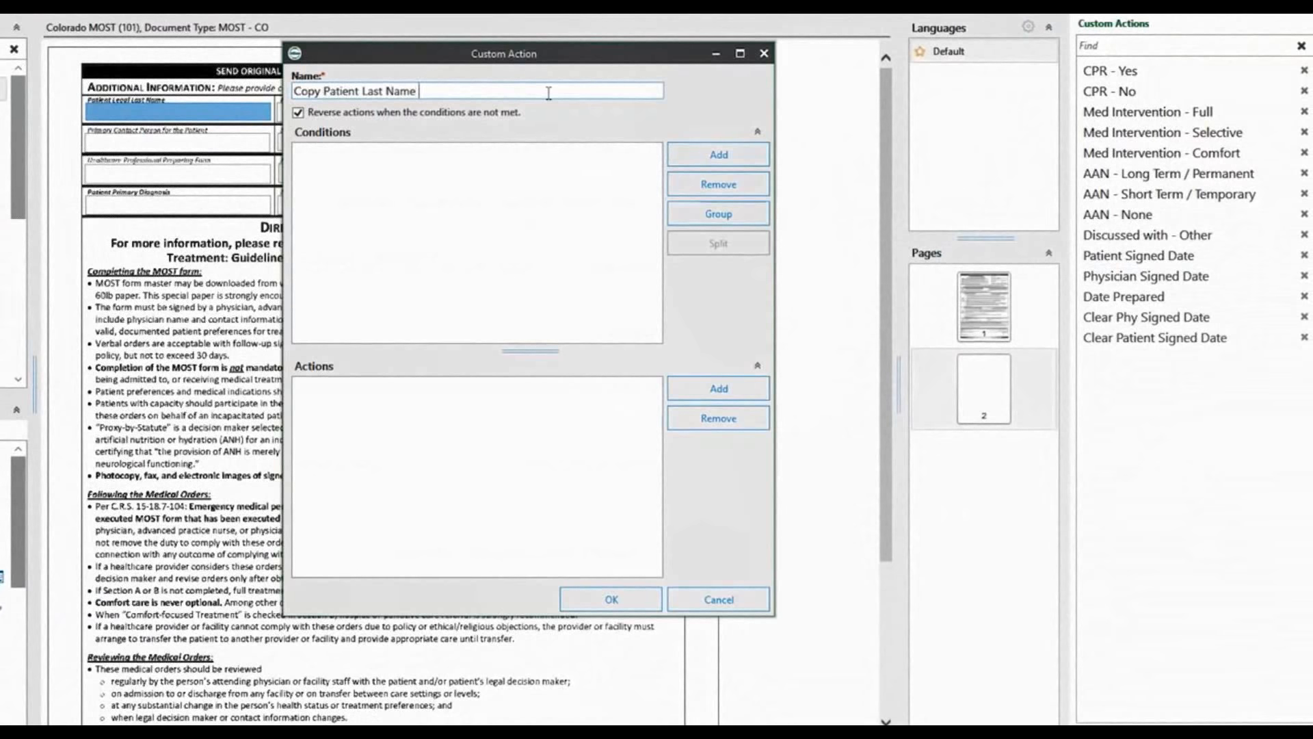
type("to Page 2")
- Add a Field is Empty / Not Empty condition requiring that the lastname field is not empty
left_click(712, 155)
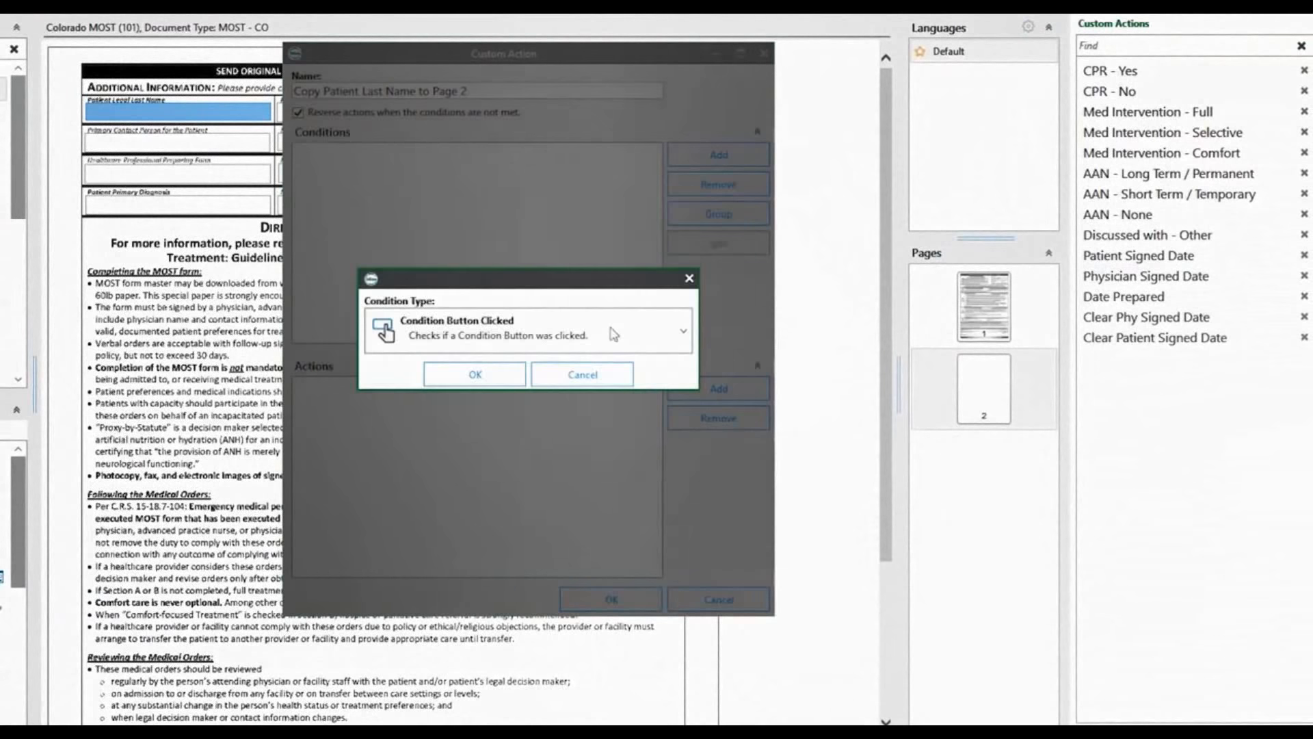
left_click(610, 334)
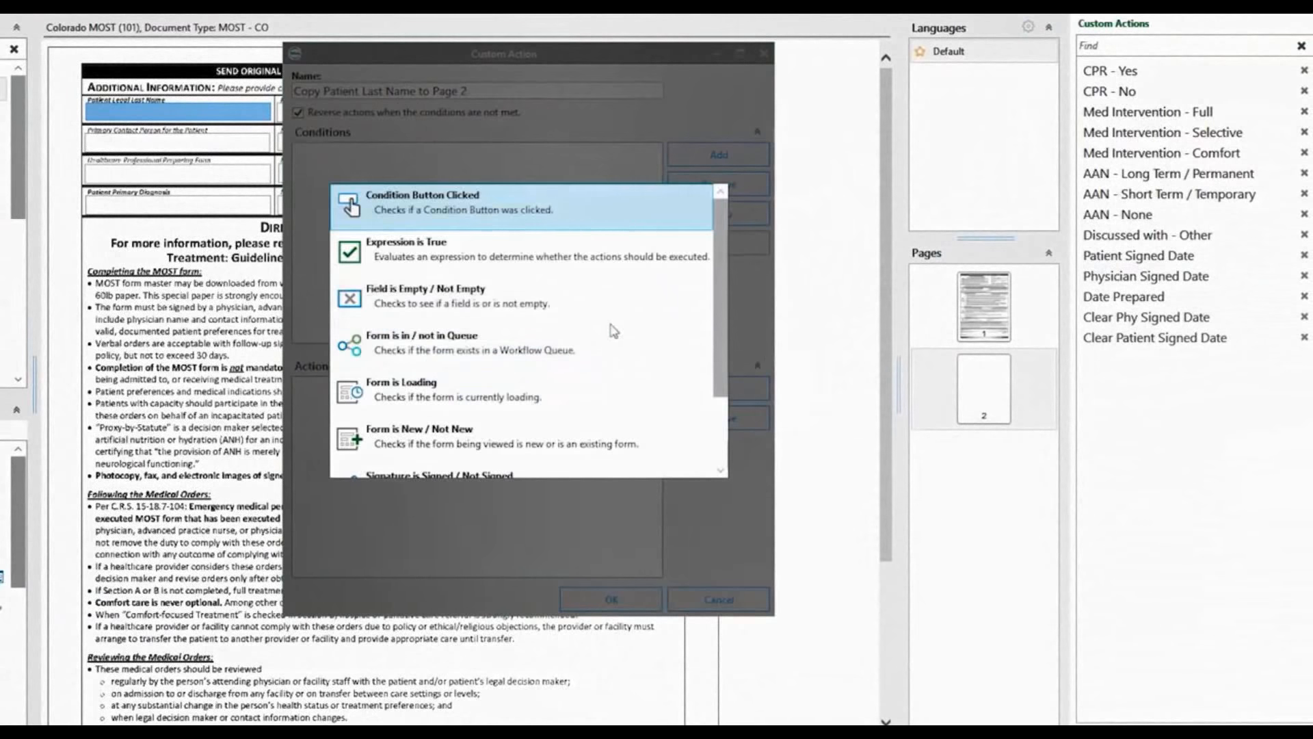
left_click(541, 294)
left_click(512, 373)
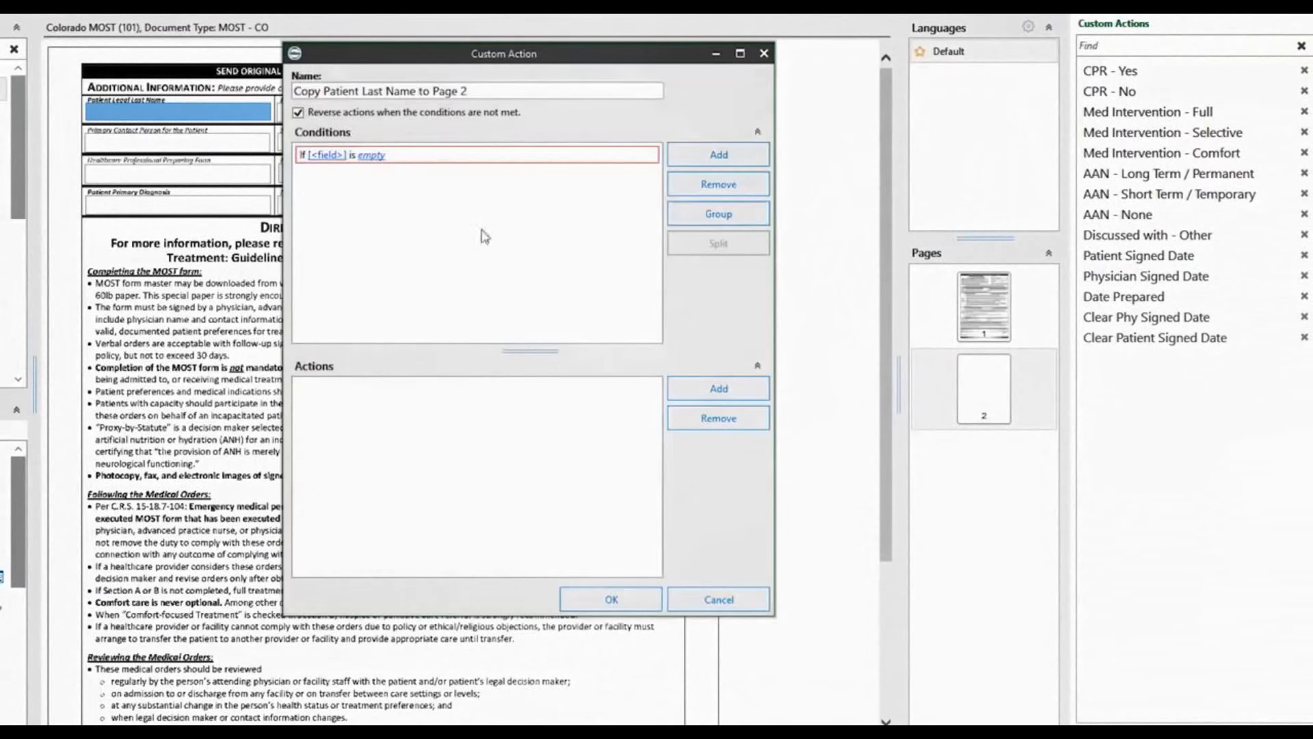
left_click(331, 157)
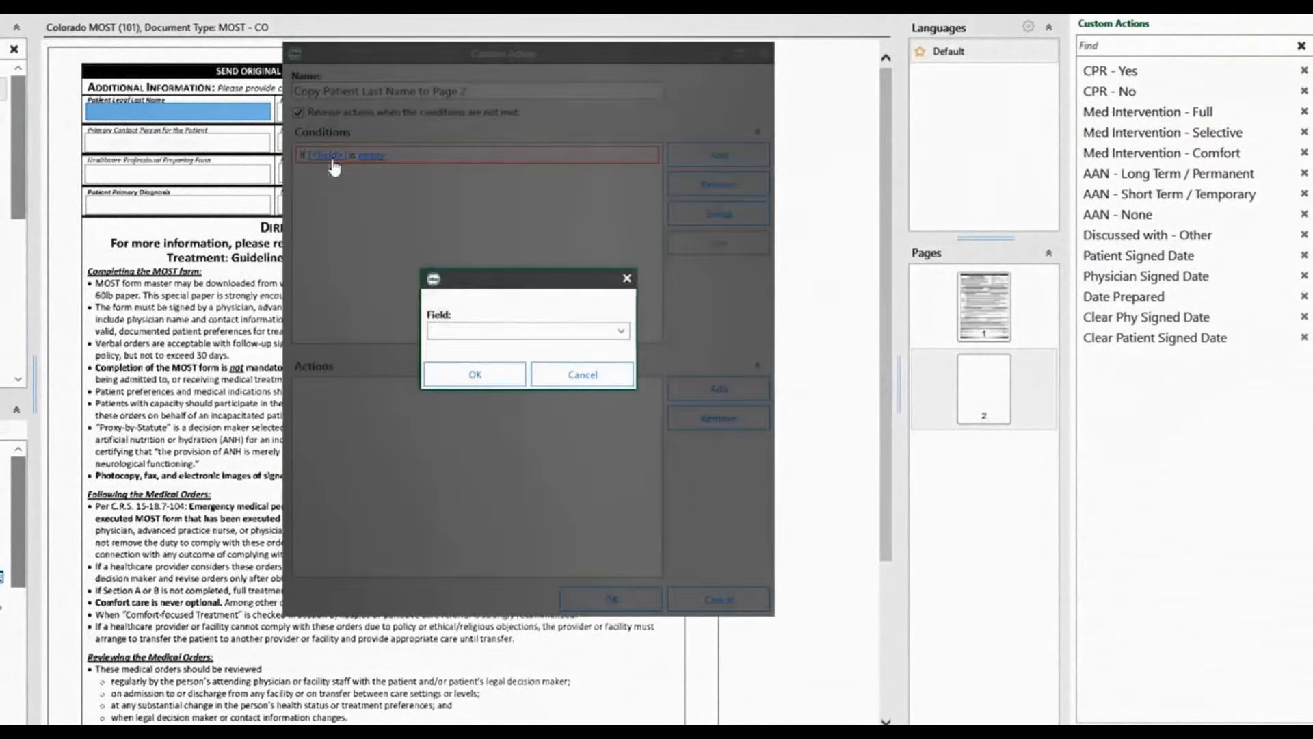
left_click(491, 334)
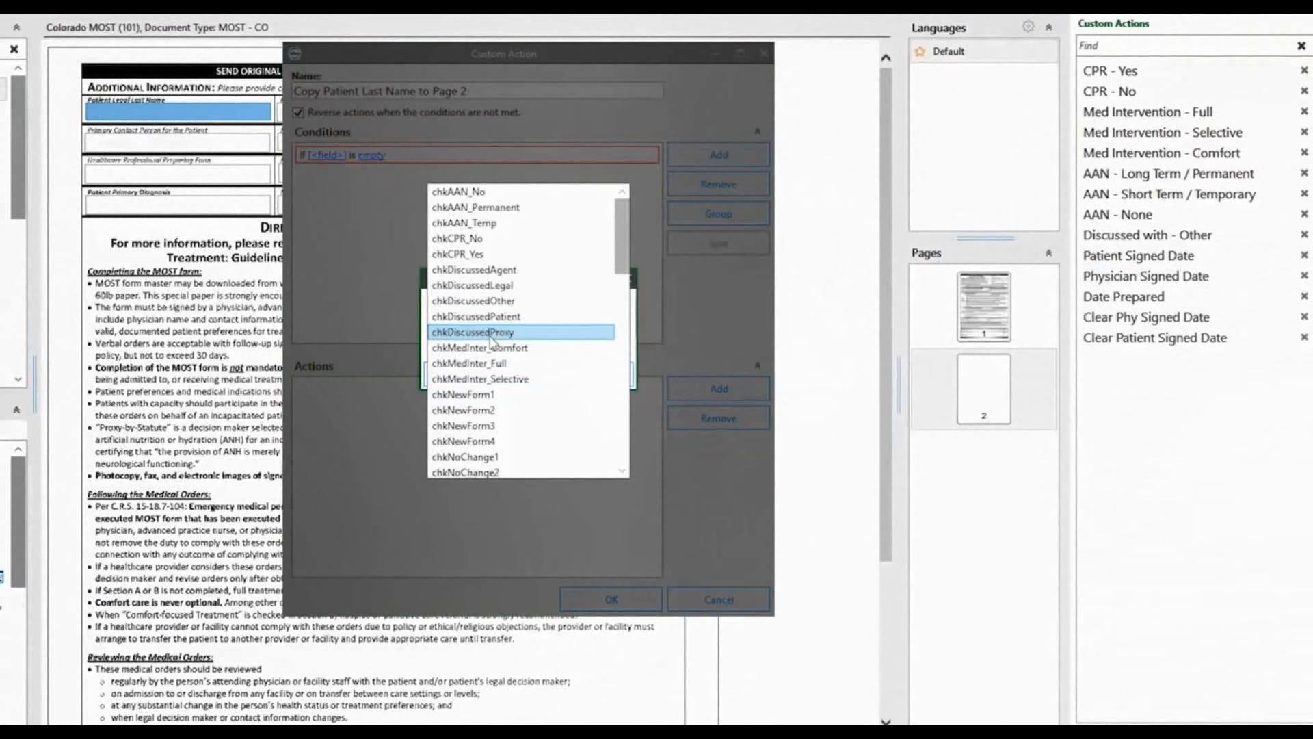
scroll(521, 304, "down", 2)
left_click_drag(621, 288, 623, 331)
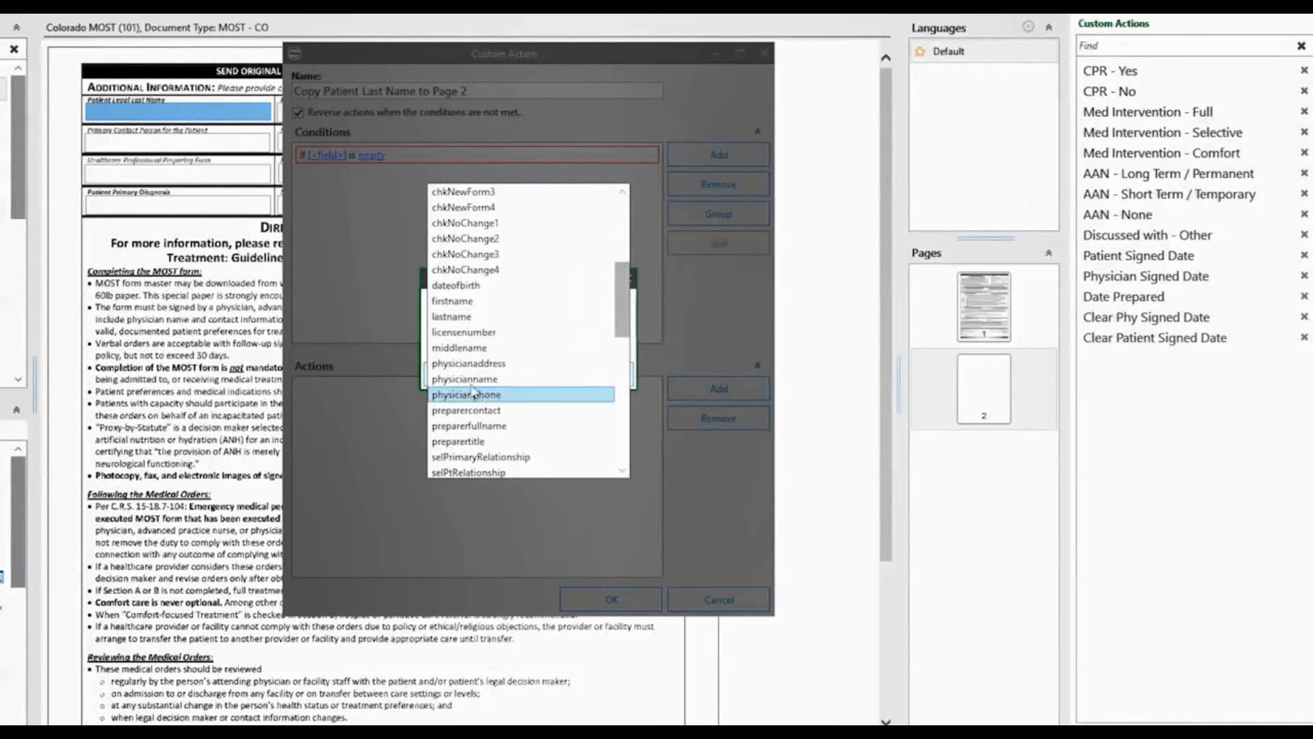
left_click(458, 317)
left_click(491, 380)
left_click(378, 155)
- Add a Set Field Value action to the custom action with txtPtLegalLastName as its target field
left_click(713, 390)
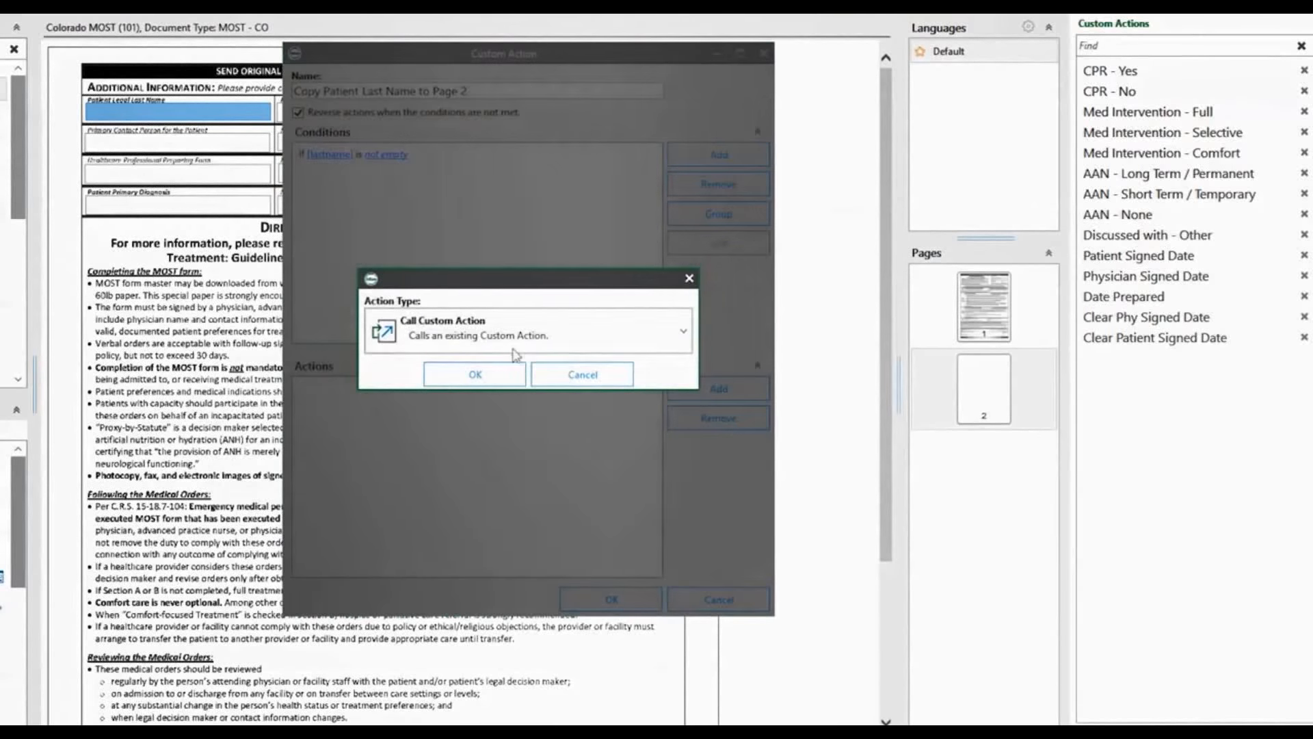
left_click(509, 335)
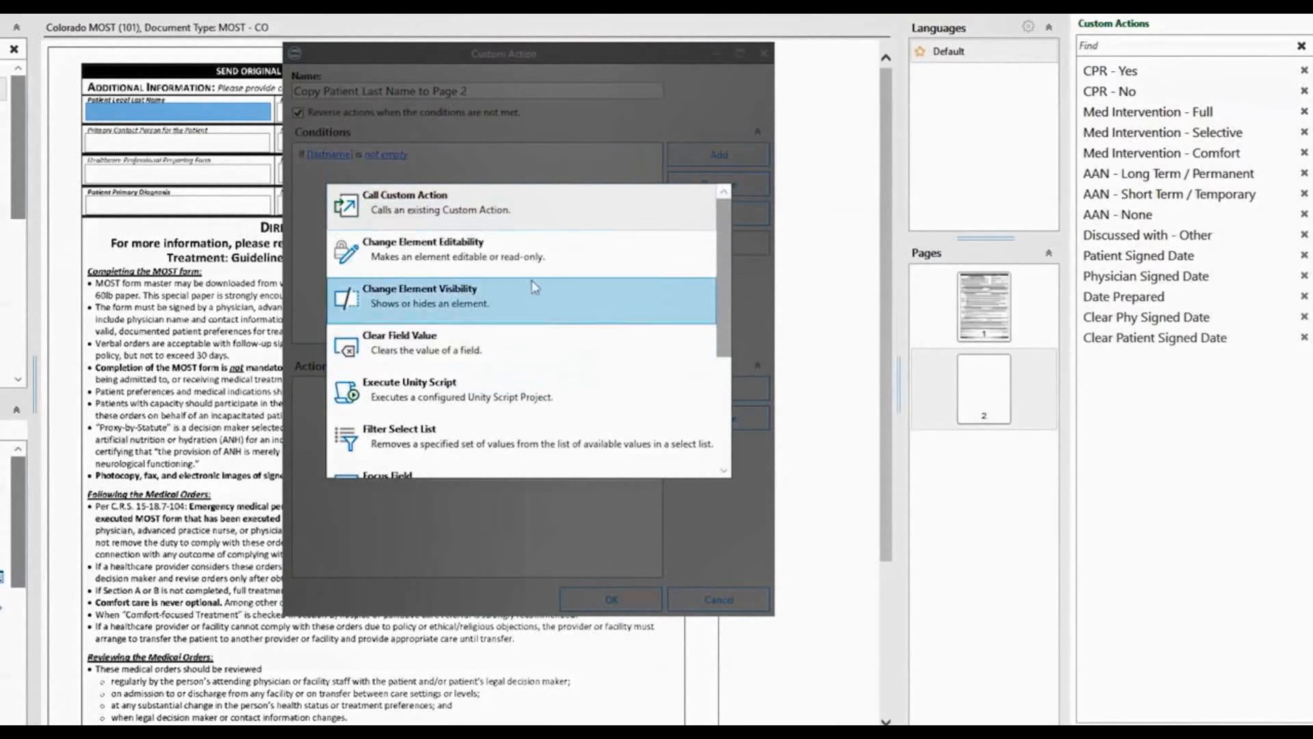
left_click_drag(724, 309, 721, 424)
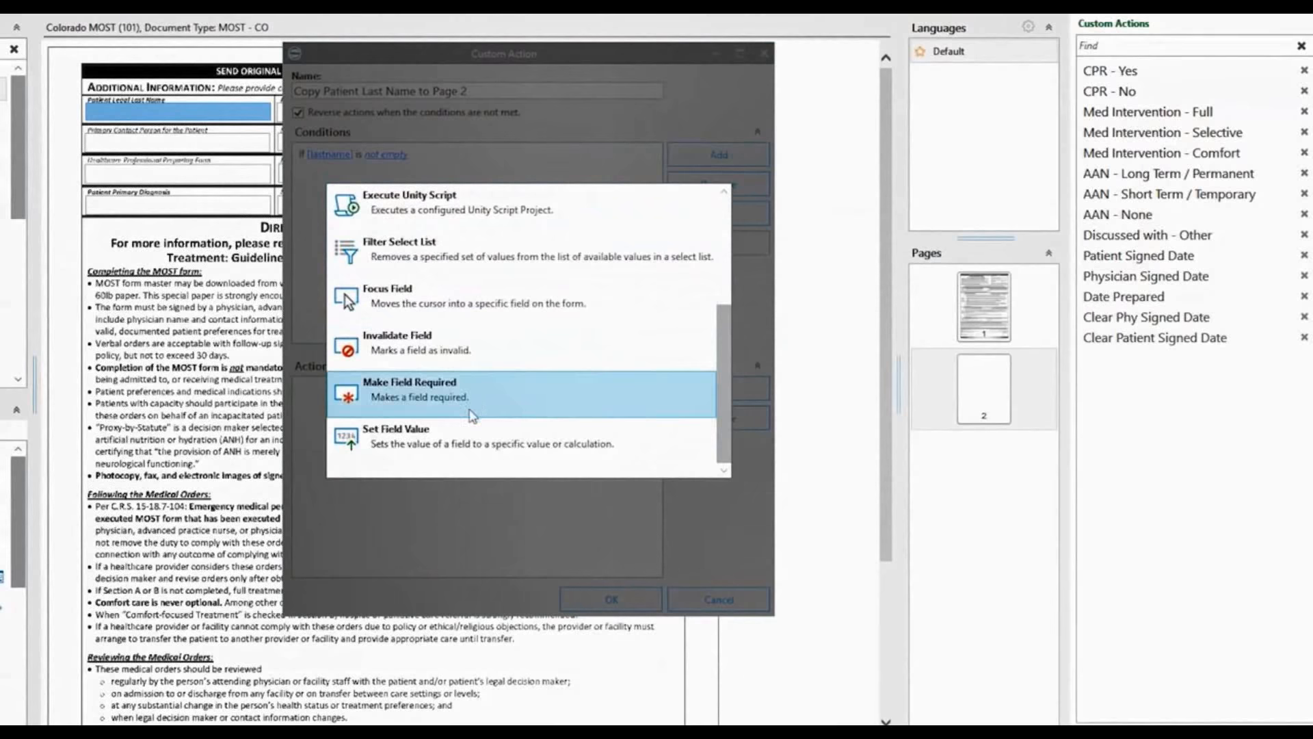
left_click(462, 438)
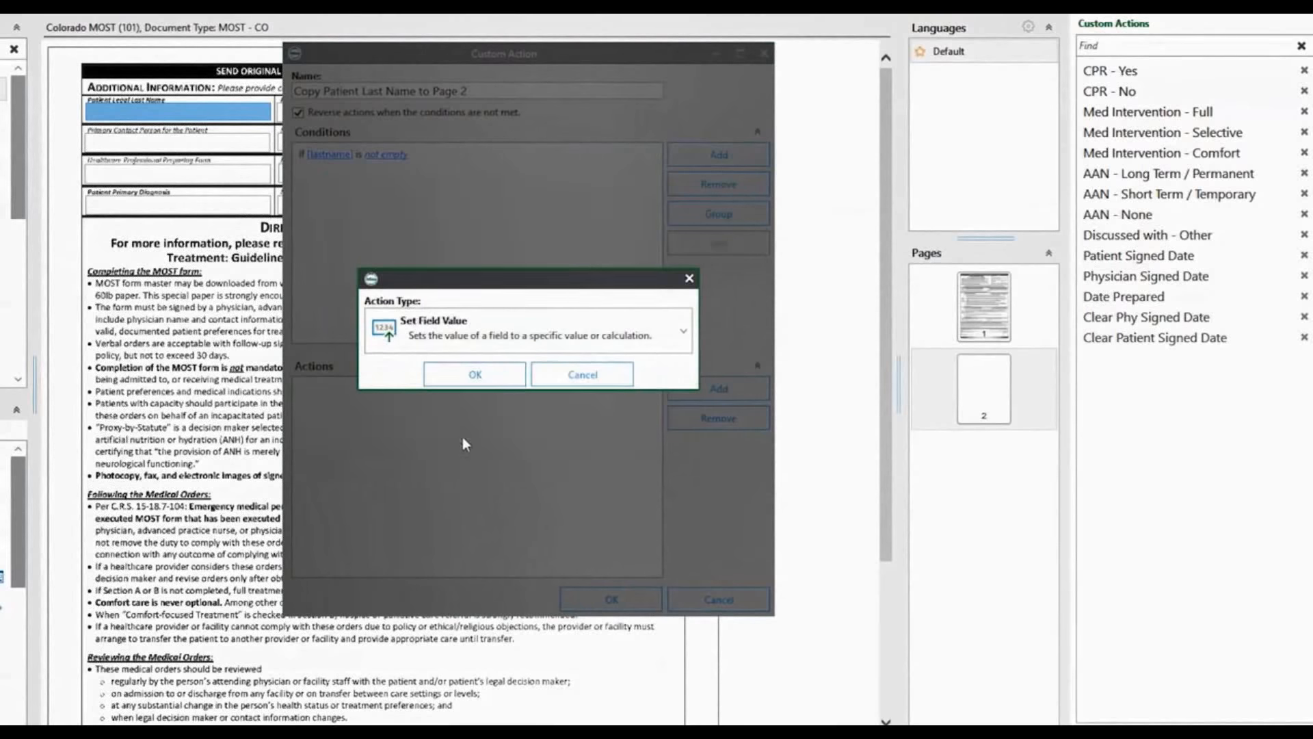
left_click(479, 378)
left_click(372, 389)
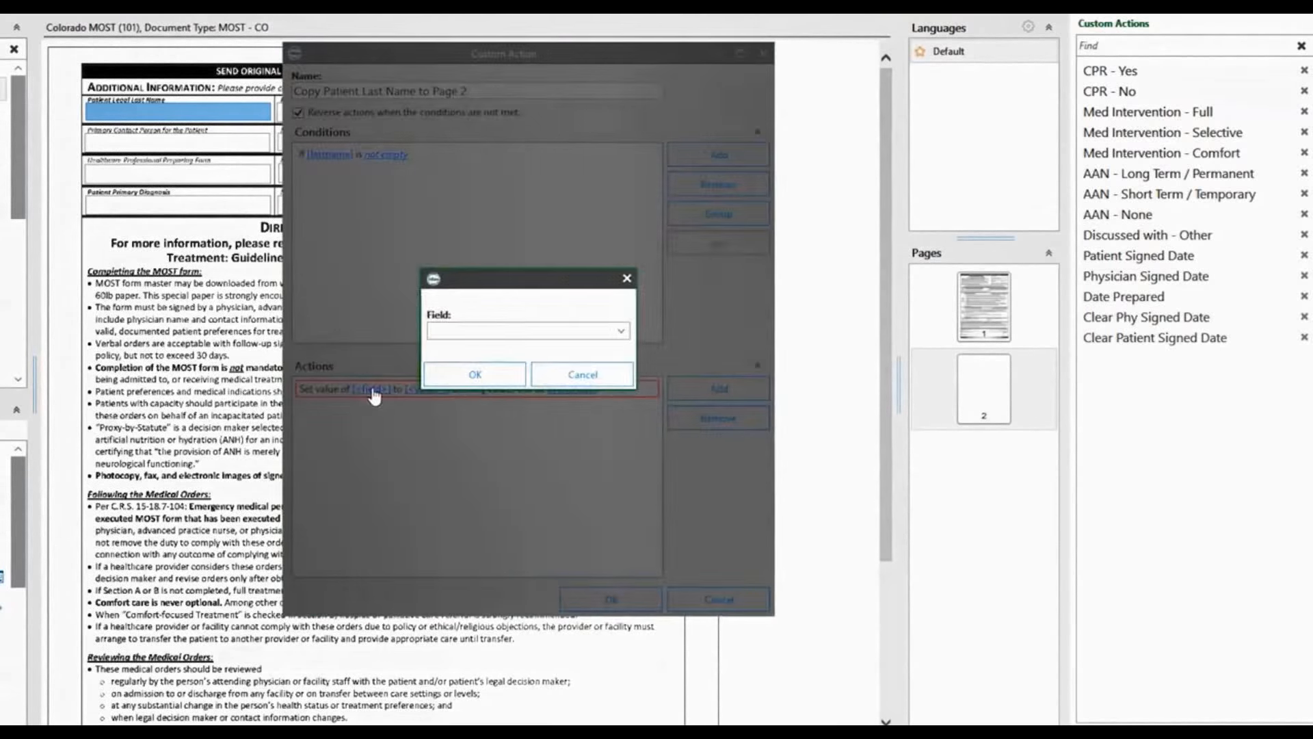
left_click(528, 334)
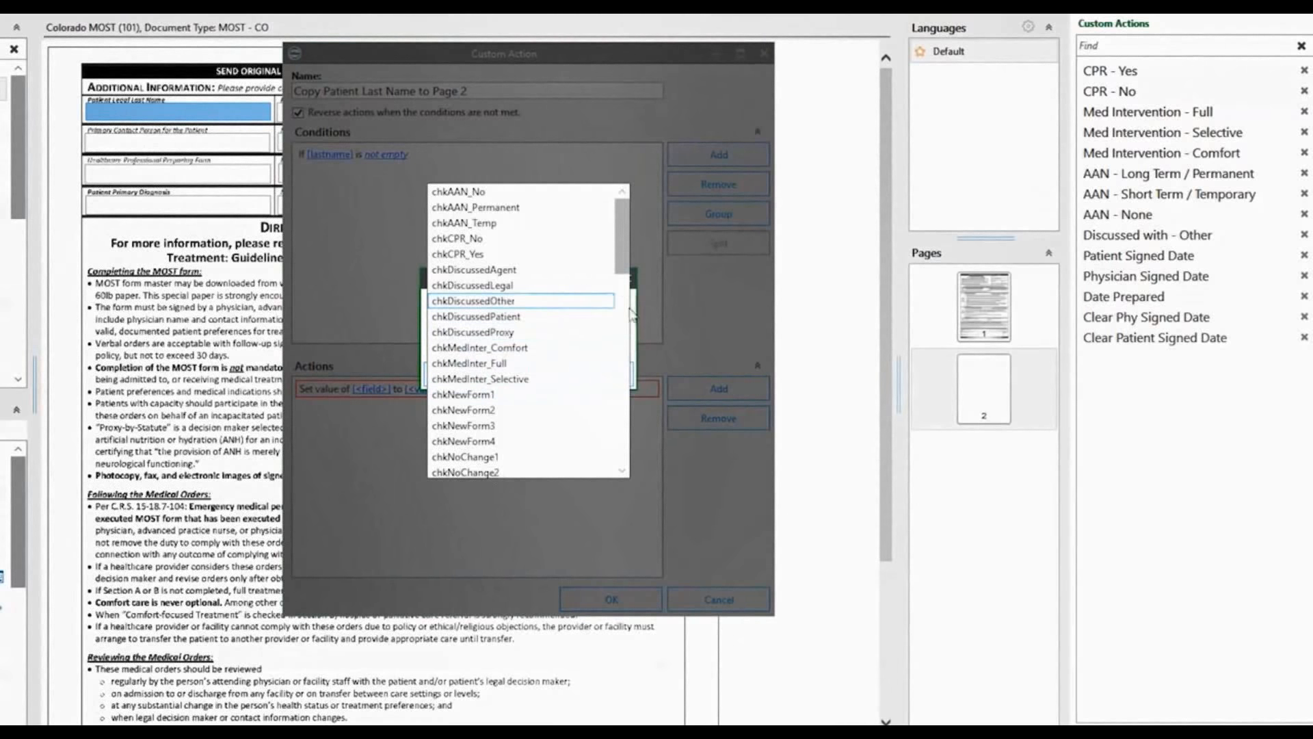
left_click_drag(619, 265, 567, 390)
left_click(456, 381)
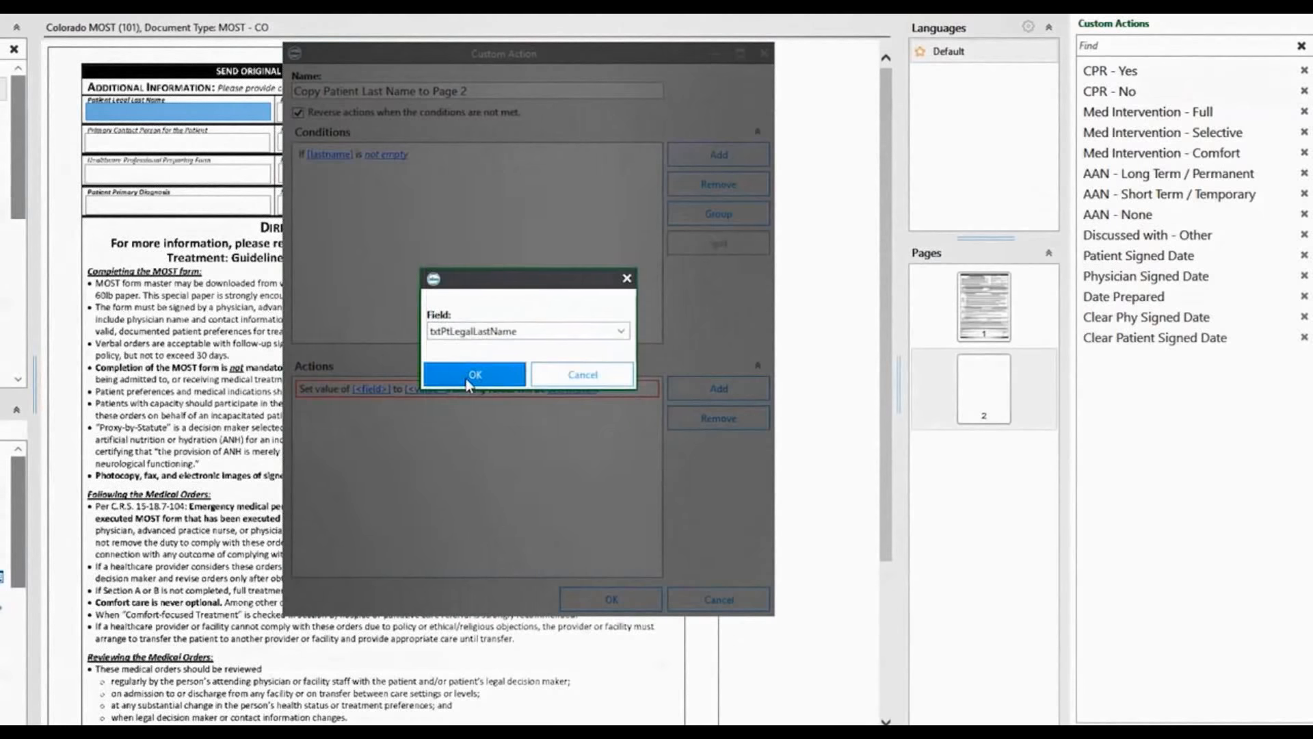
left_click(472, 385)
- Use the lastname field as the value for the Set Field Value action and save the custom action
left_click(471, 390)
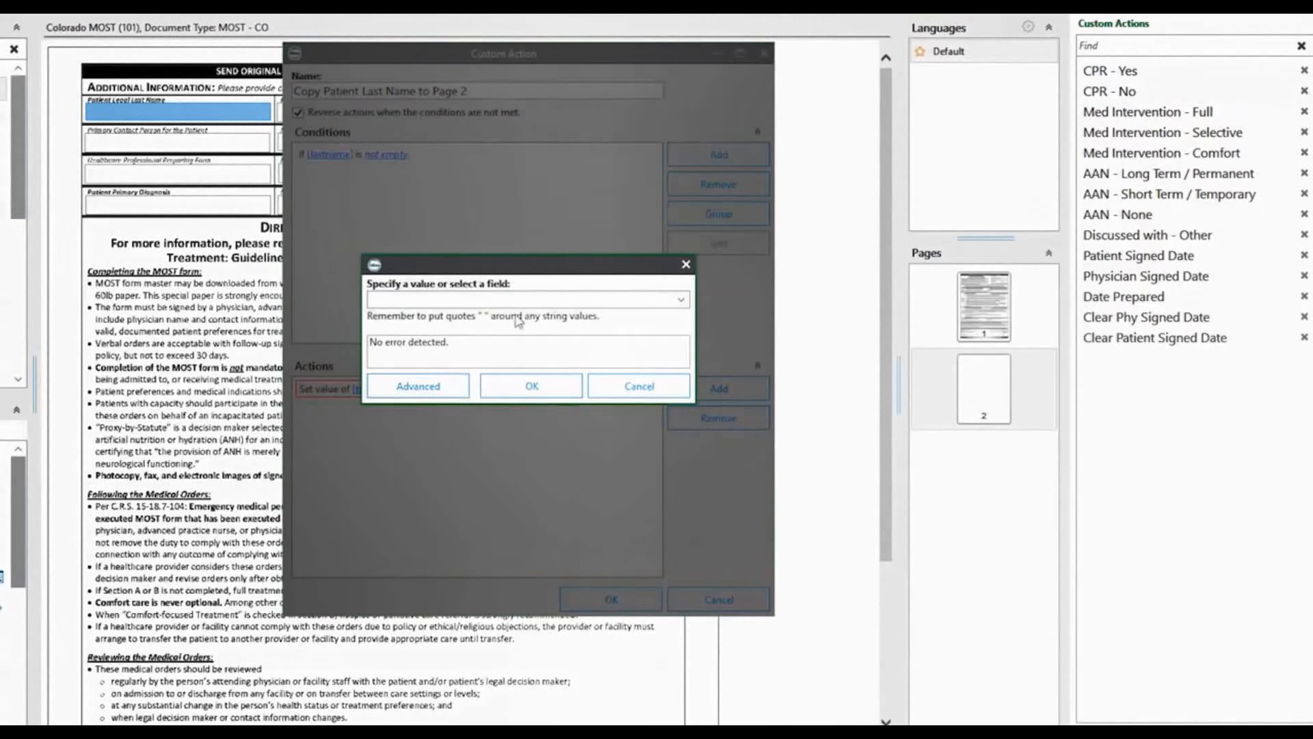
left_click(682, 301)
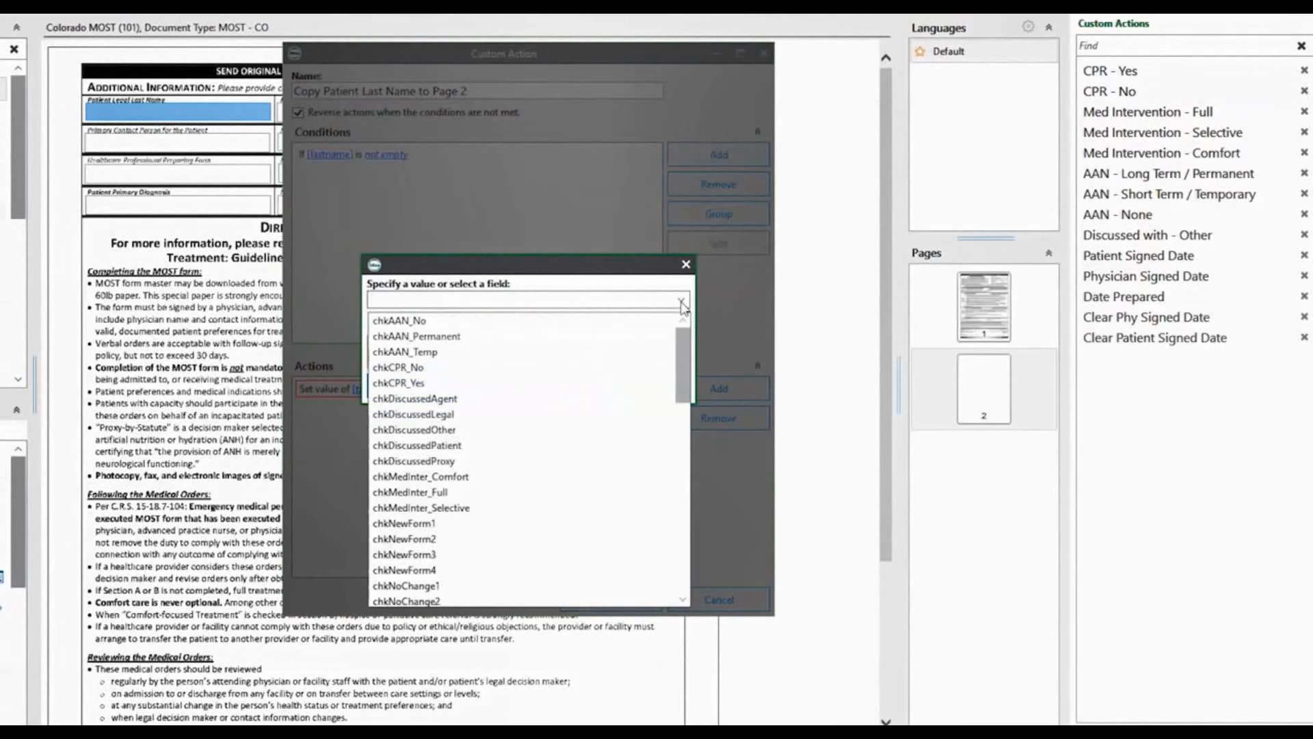
left_click_drag(681, 361, 680, 438)
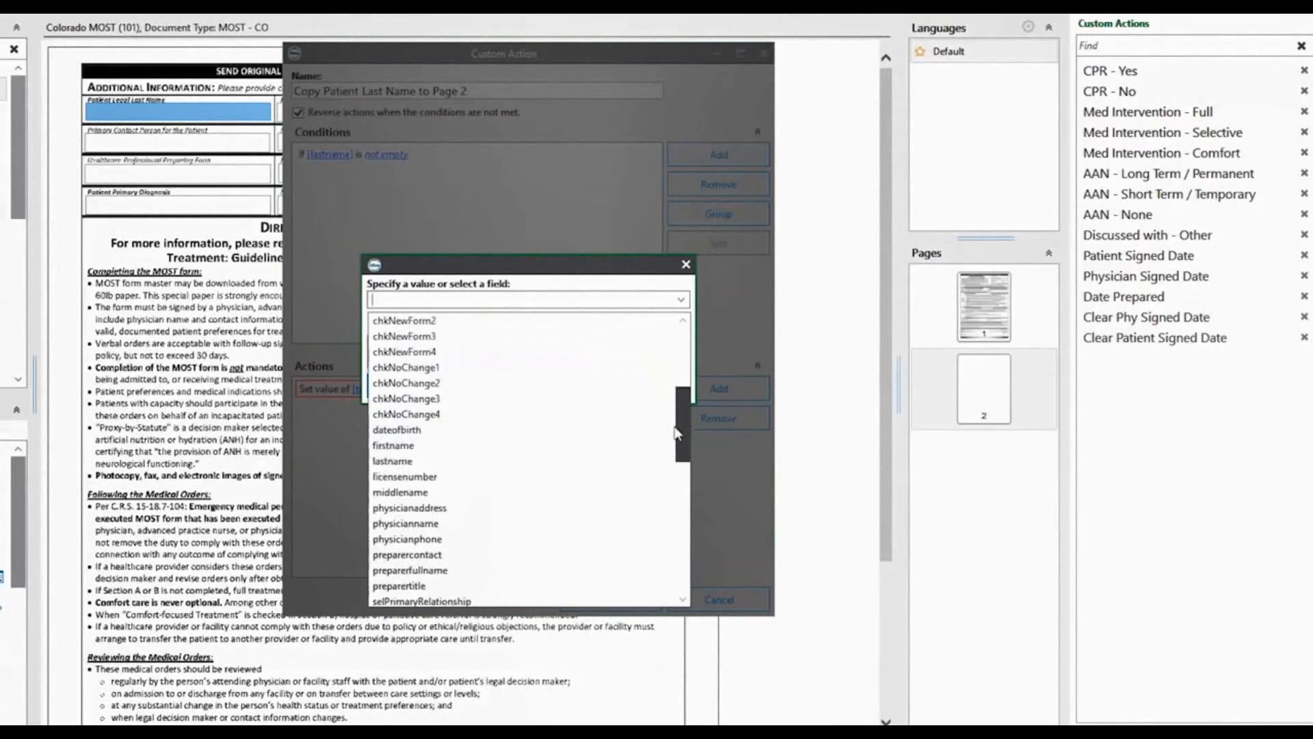
left_click(390, 457)
left_click(531, 393)
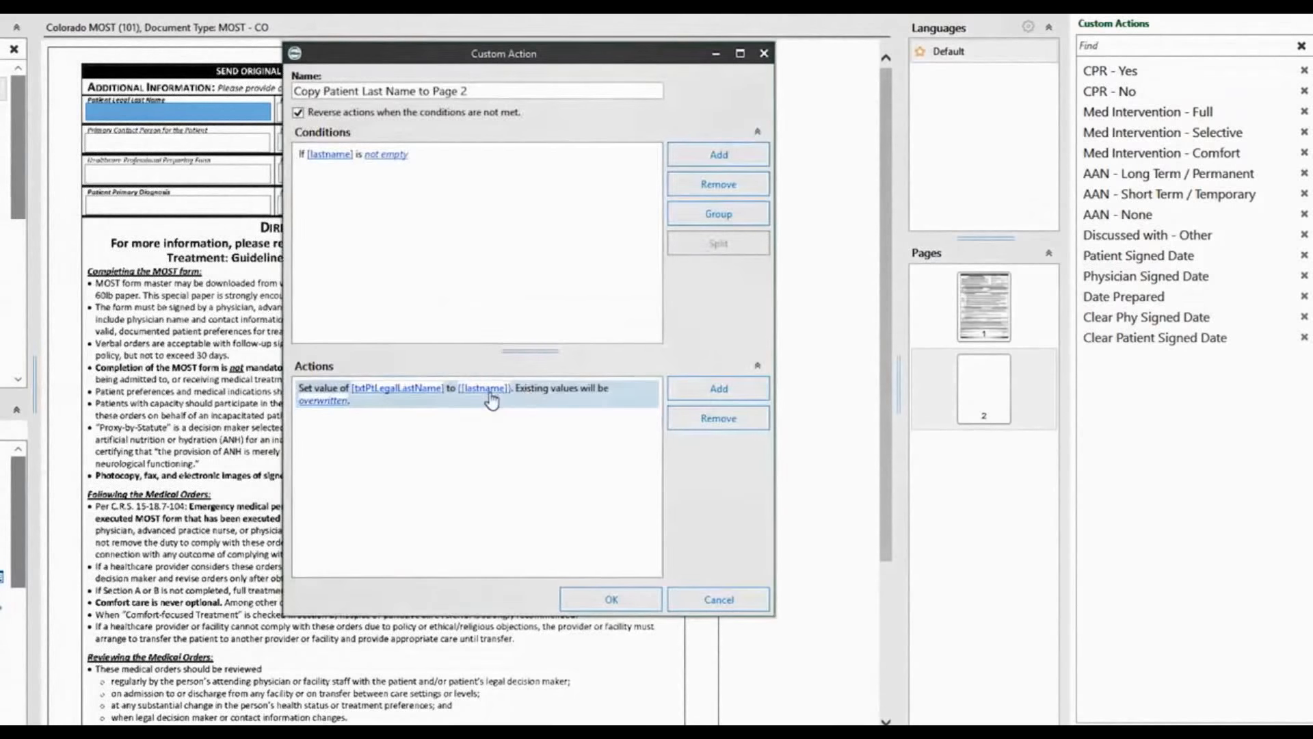
left_click(606, 600)
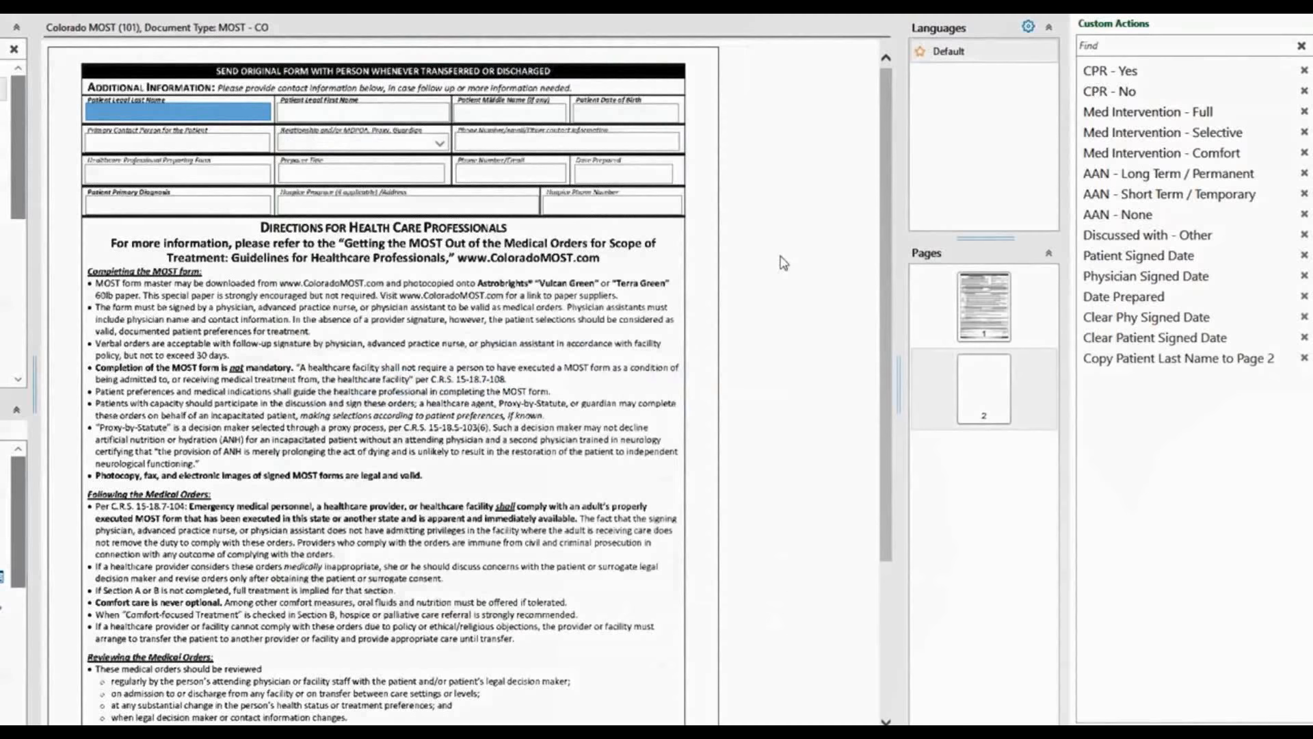
- Start a Test Drive of the form, enter the patient's first name and run the patient lookup
left_click_drag(884, 353, 865, 608)
left_click_drag(882, 526, 891, 322)
left_click(263, 72)
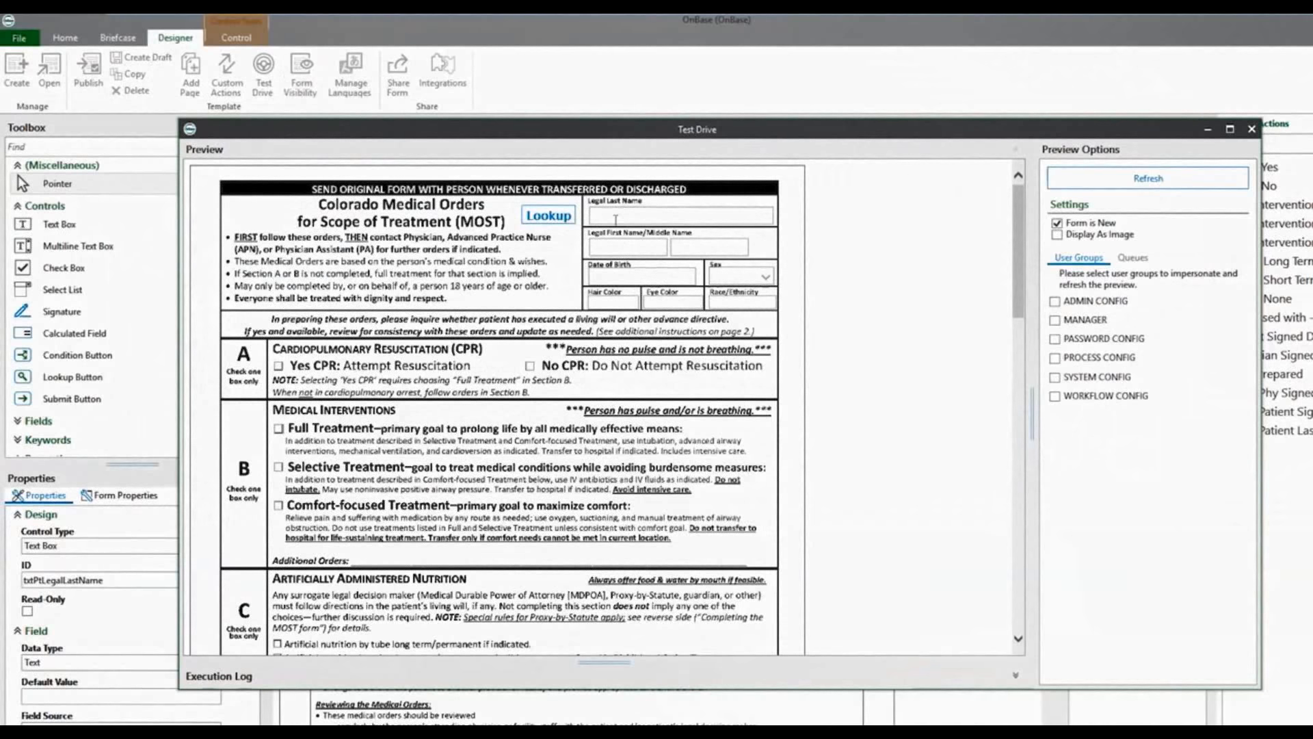
left_click(624, 244)
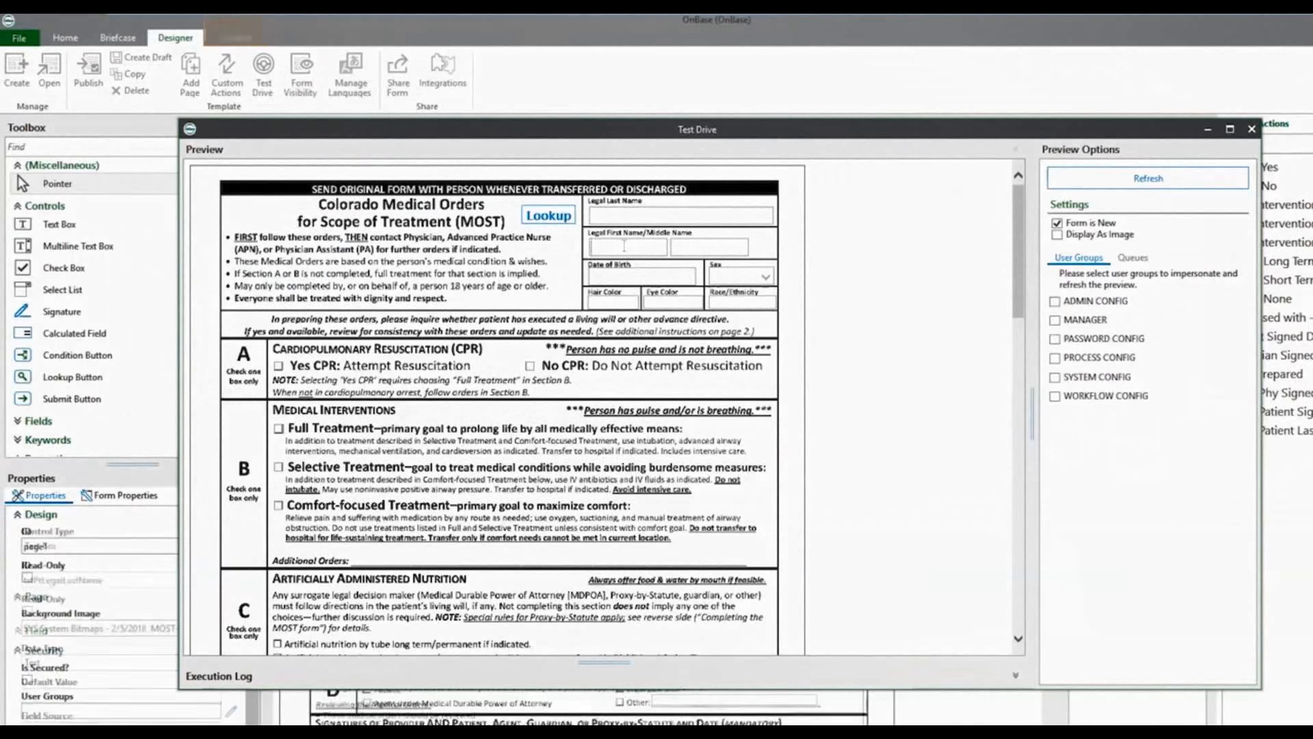
type("Jane")
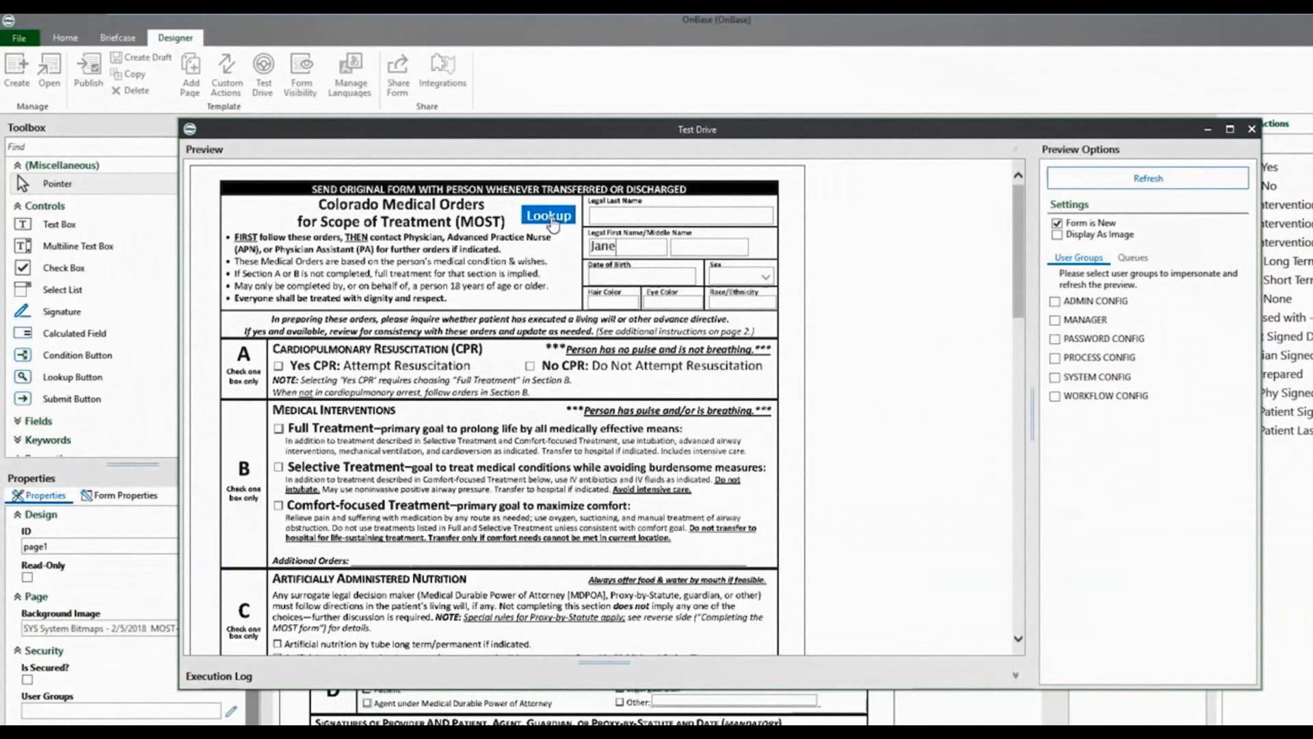
left_click(553, 219)
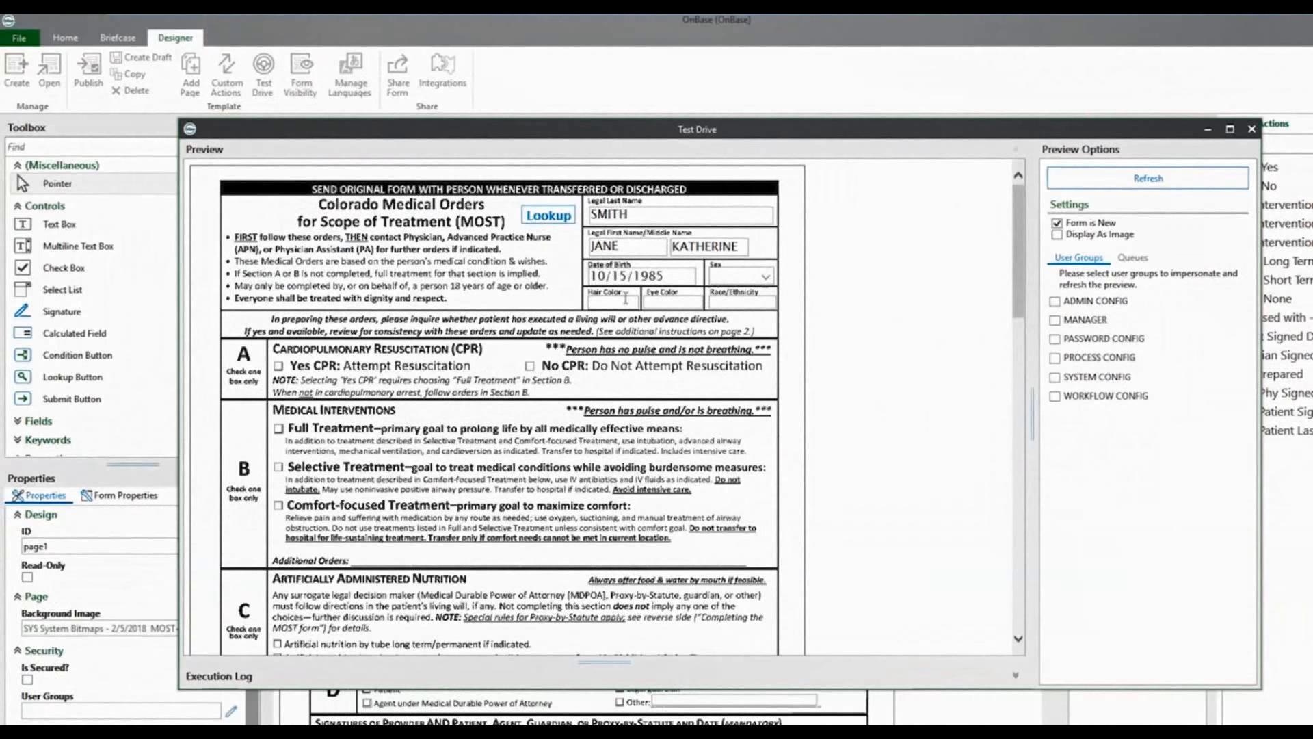
- Fill in brn for both Hair Color and Eye Color and set Sex to Female
type("brn")
key("Tab")
type("brn")
left_click(764, 276)
left_click(735, 301)
- Toggle between Yes CPR and No CPR, ending on Yes, and check No artificial nutrition by tube and Patient under Discussed With
left_click(279, 365)
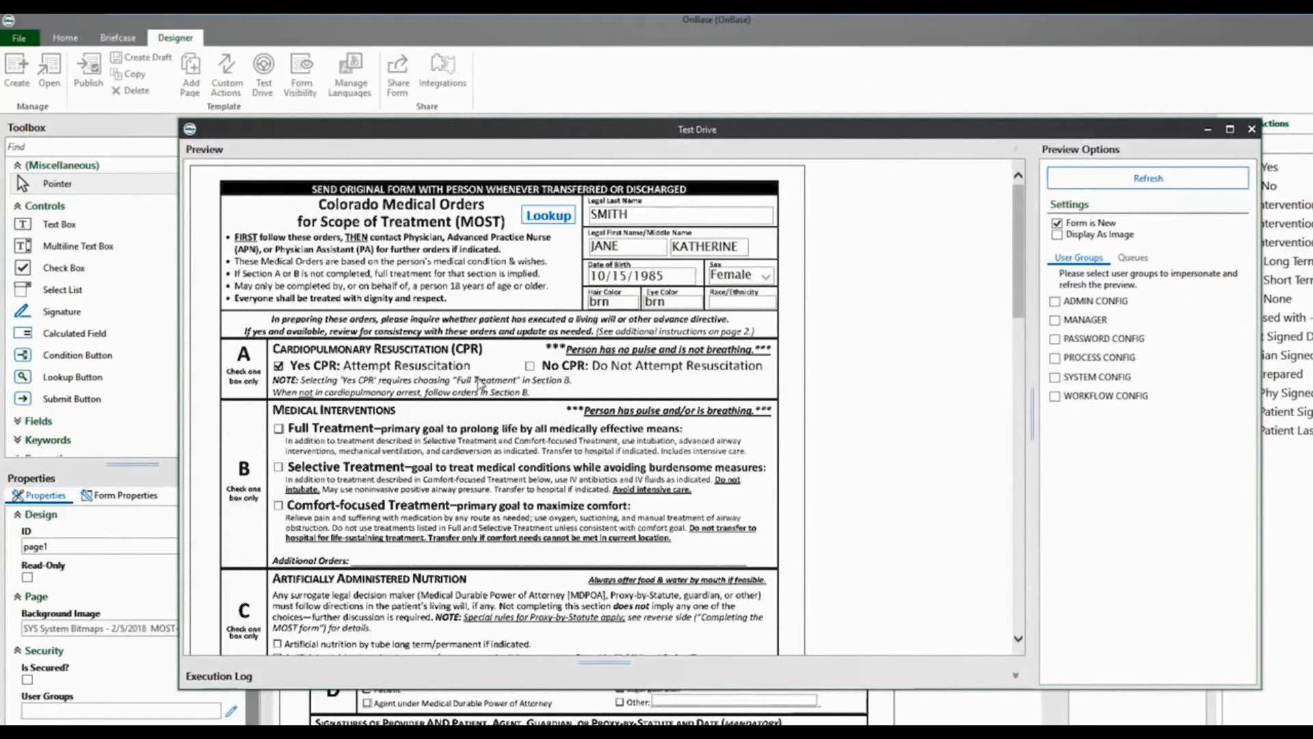
left_click(530, 367)
left_click(279, 367)
left_click(530, 368)
scroll(280, 438, "down", 3)
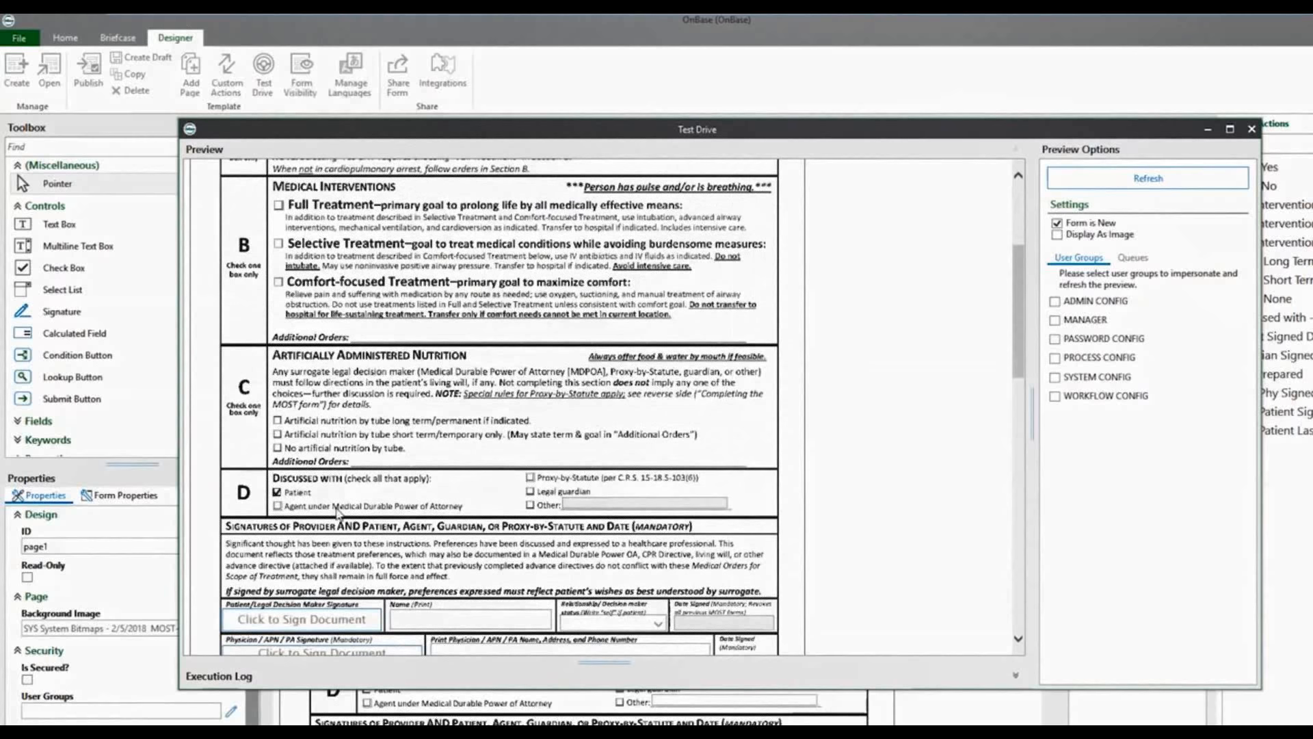
left_click(280, 448)
- Draw and apply a freehand signature in the Patient/Legal Decision Maker Signature field
scroll(343, 459, "down", 2)
scroll(343, 459, "down", 1)
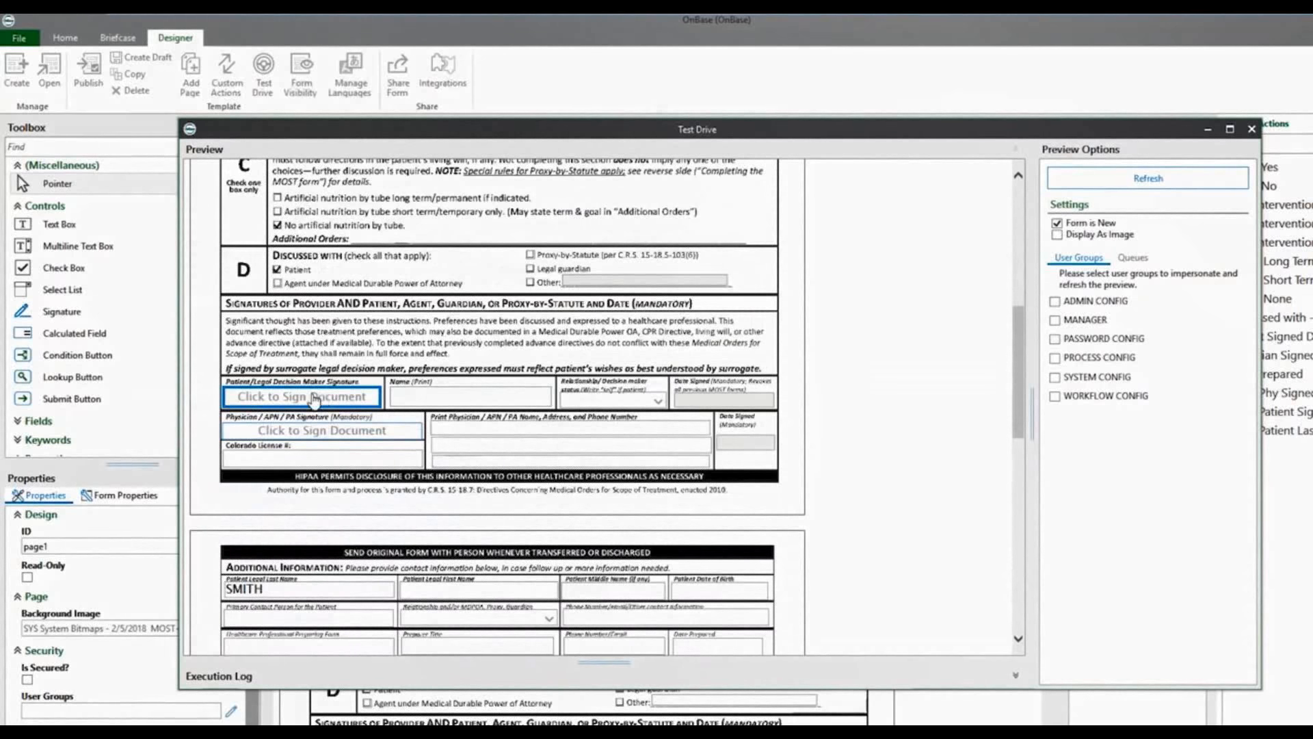
left_click(273, 400)
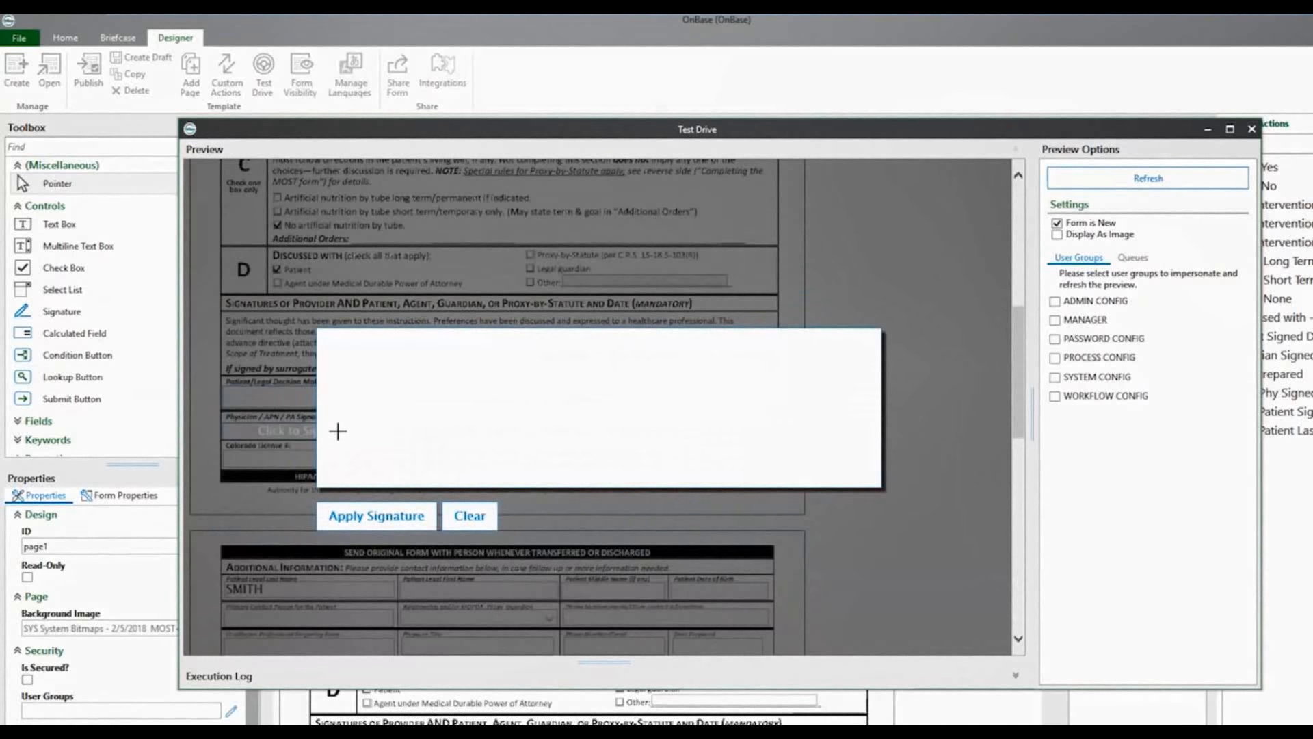
mouse_move(338, 431)
left_mouse_down()
mouse_move(393, 381)
mouse_move(428, 419)
mouse_move(728, 402)
left_mouse_up()
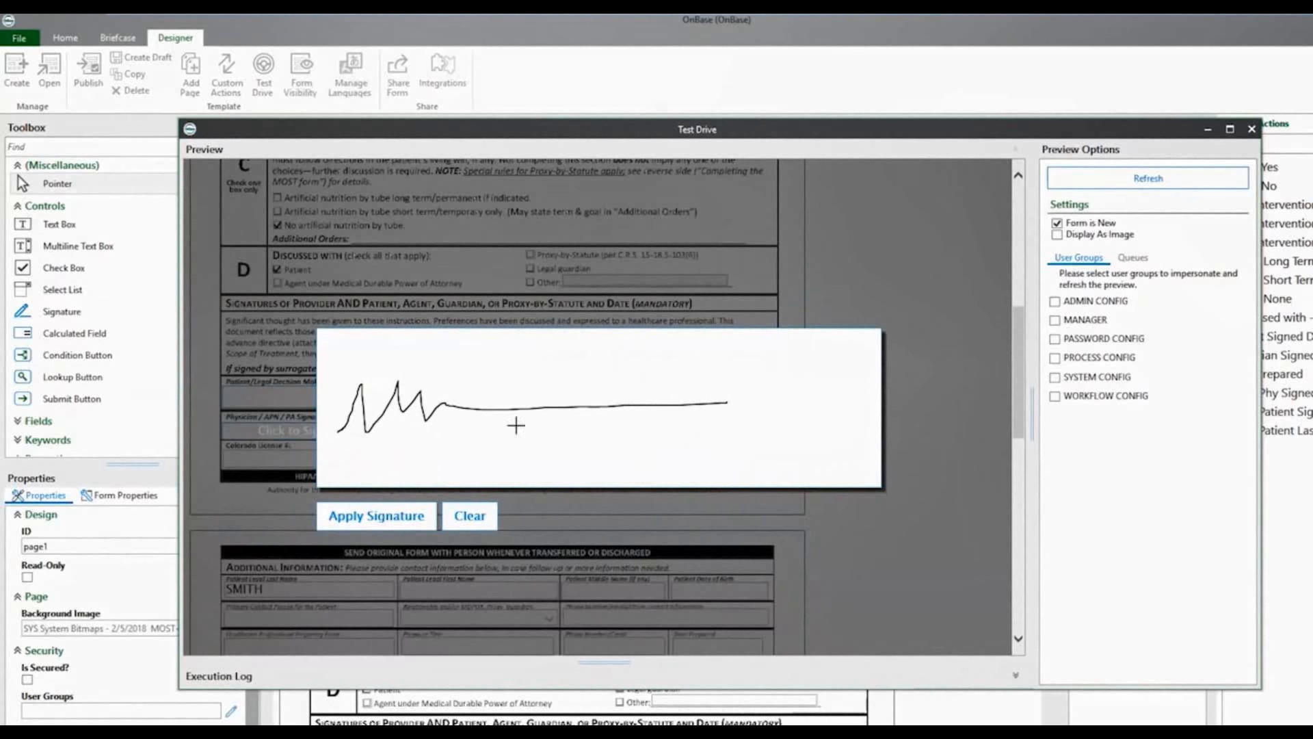
left_click(378, 516)
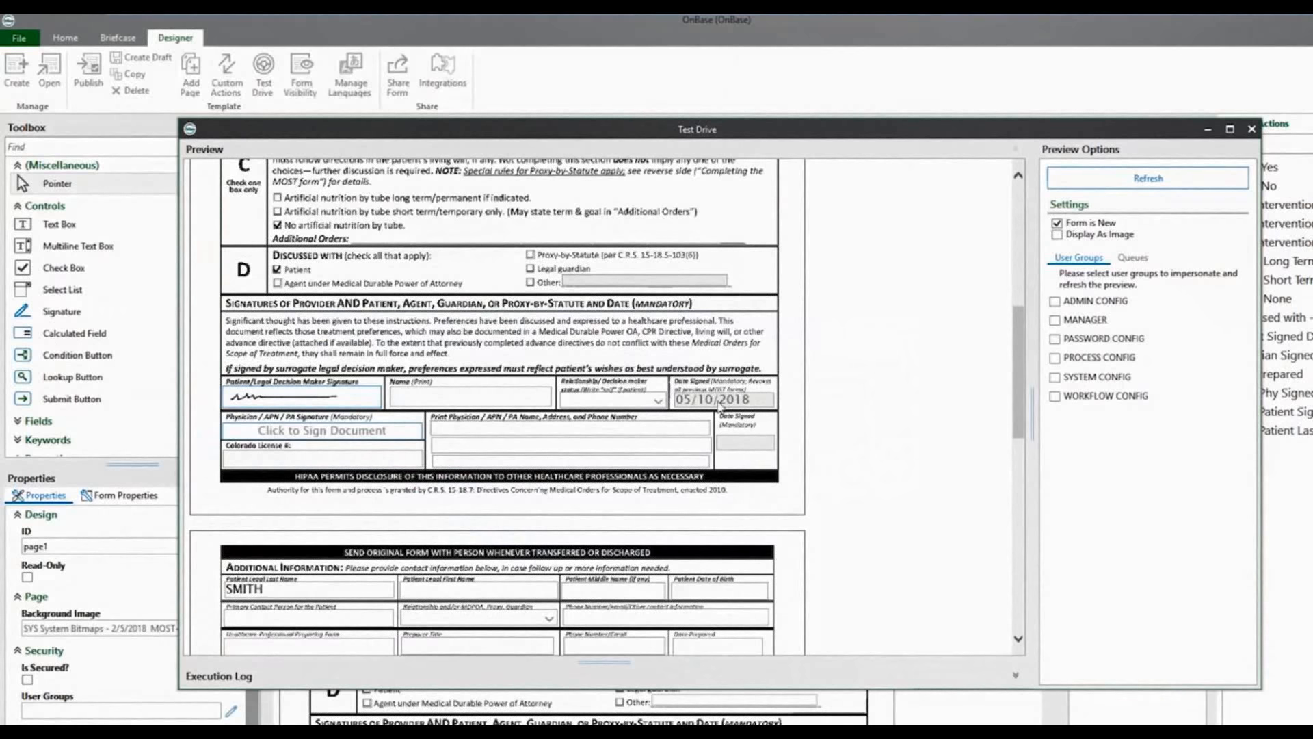
- Set the decision maker's relationship status beside the patient signature to Self
left_click_drag(1019, 419, 1018, 470)
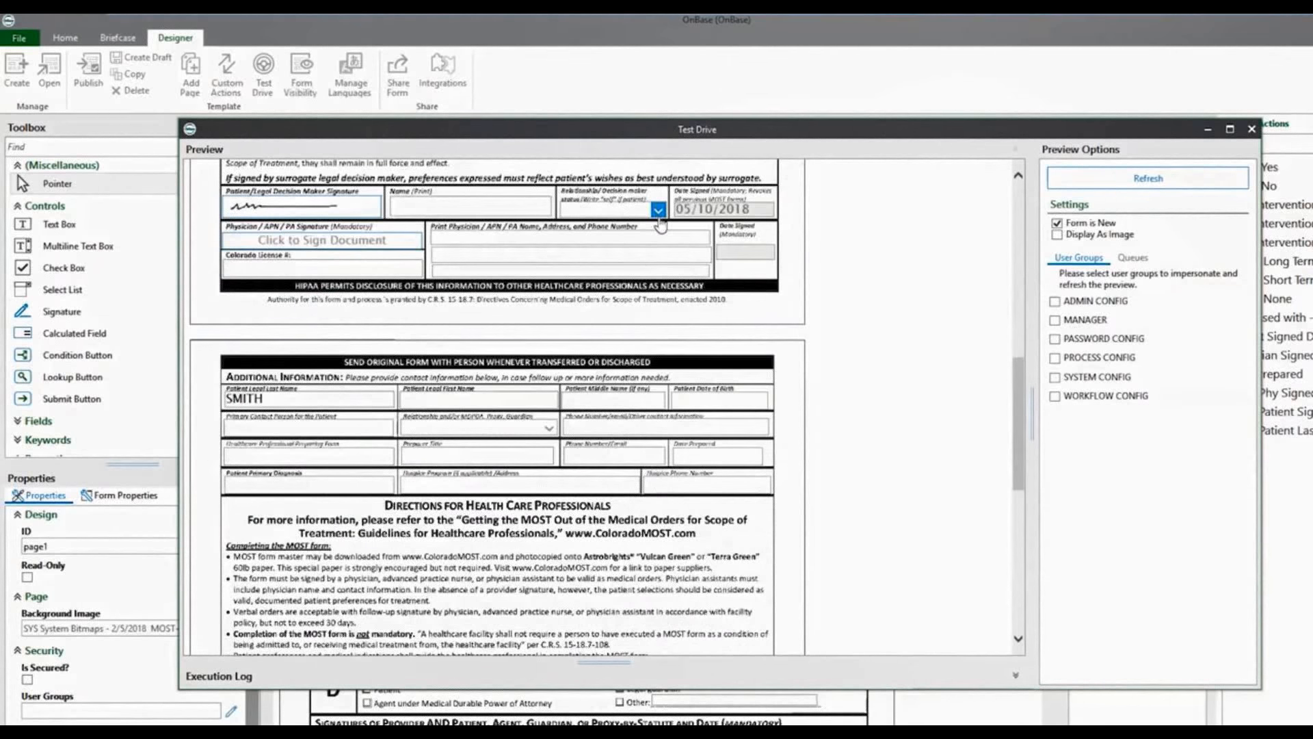
left_click(658, 210)
left_click(608, 227)
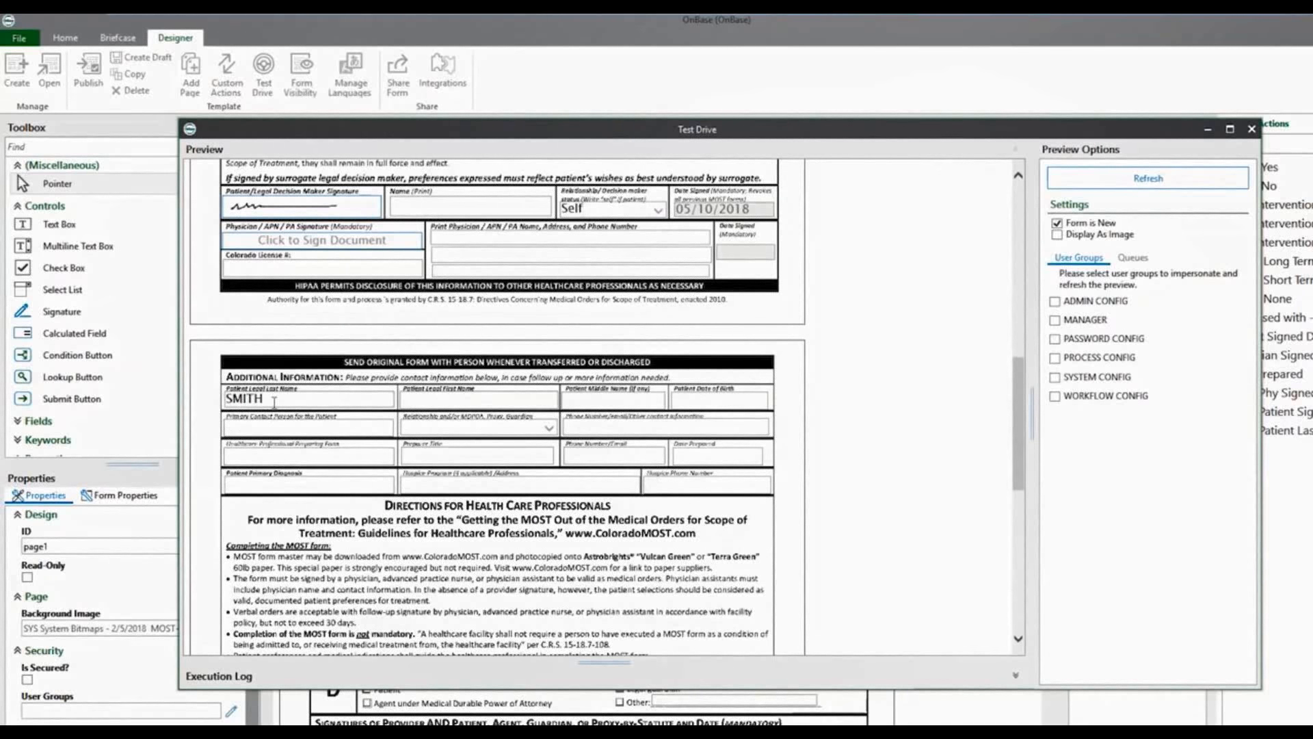
- Draw and apply a freehand signature in the first Reviewer field of page 2's review table
mouse_move(1021, 410)
left_mouse_down()
mouse_move(1039, 193)
mouse_move(1017, 426)
left_mouse_up()
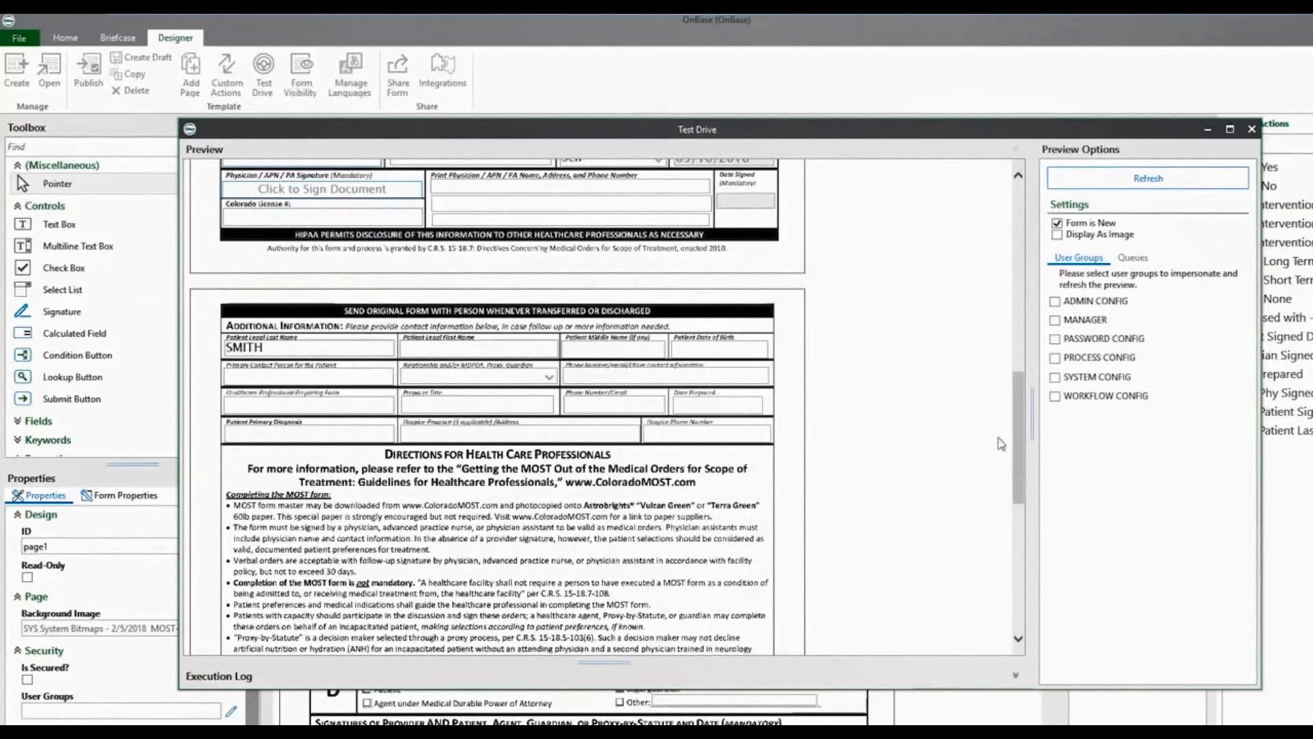
left_click_drag(1017, 445, 1007, 583)
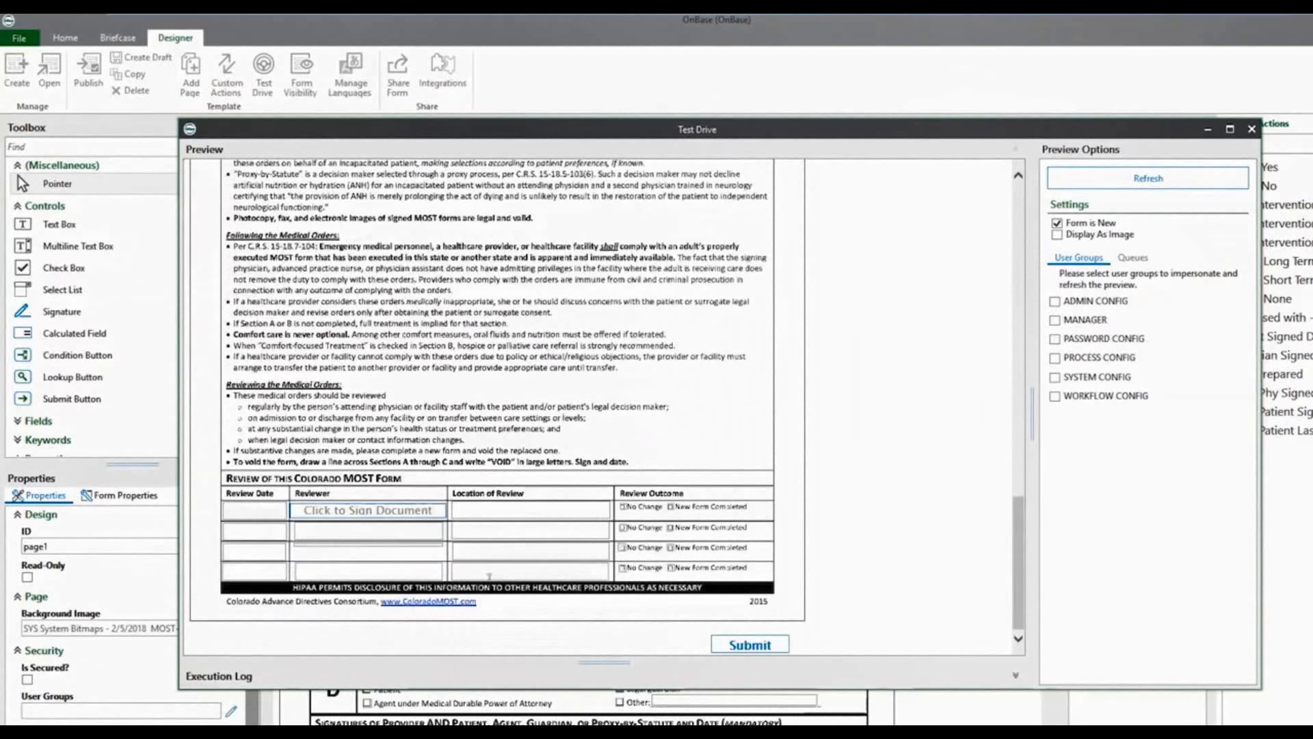
left_click(366, 511)
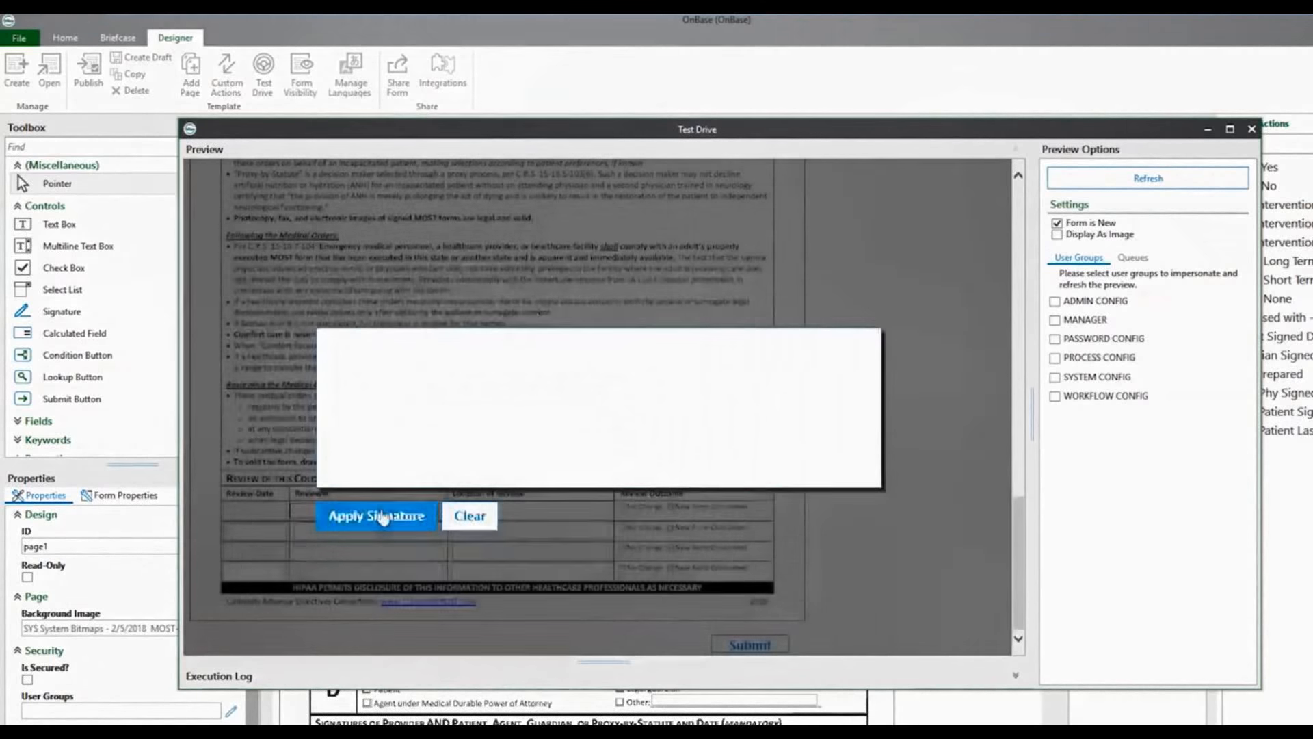
left_click_drag(371, 449, 738, 418)
left_click(378, 516)
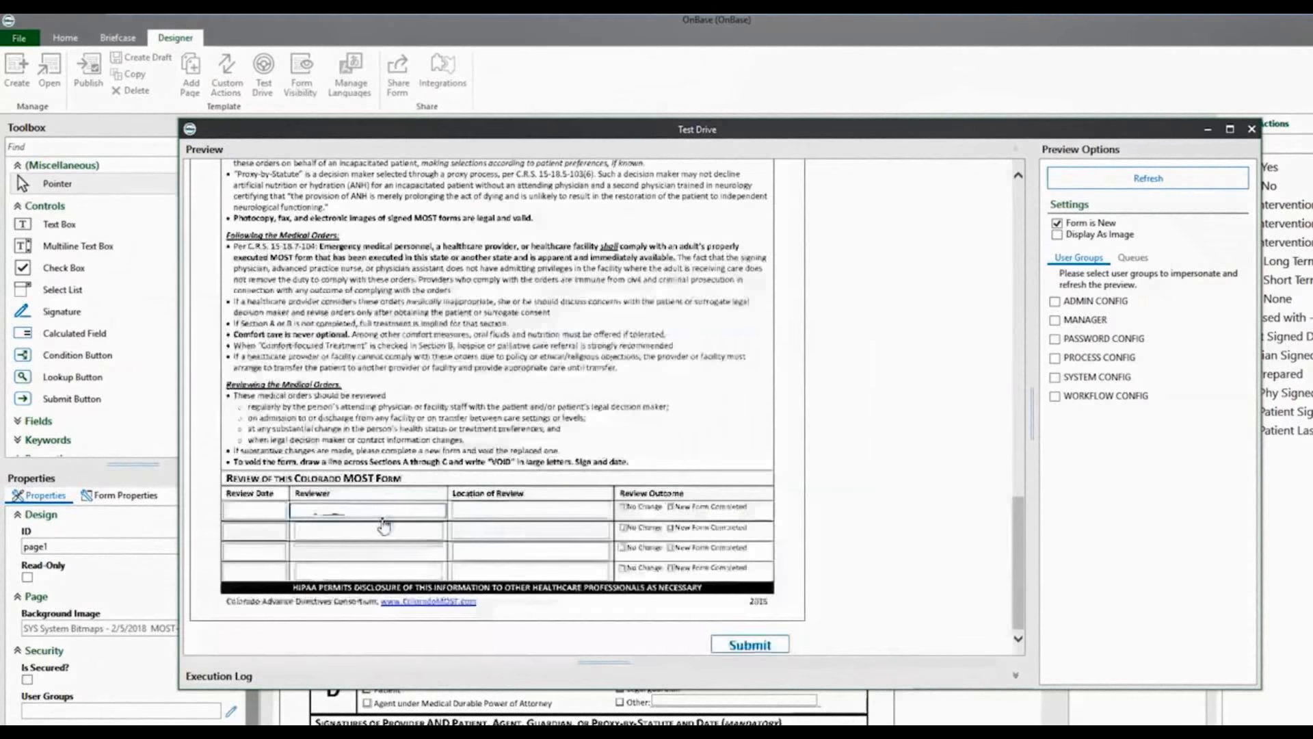
- Mark No Change as the first row's review outcome, submit the test form and dismiss the submitted form data
left_click(673, 511)
left_click(673, 510)
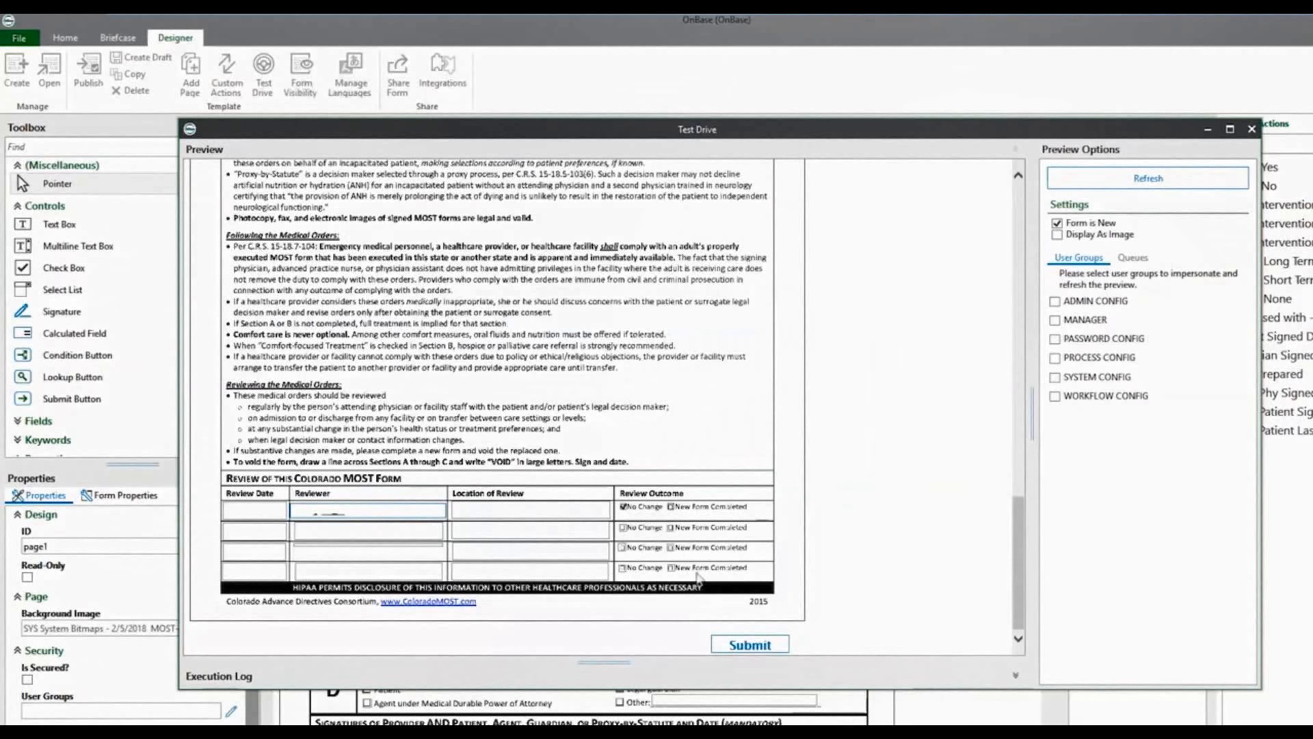
left_click(755, 648)
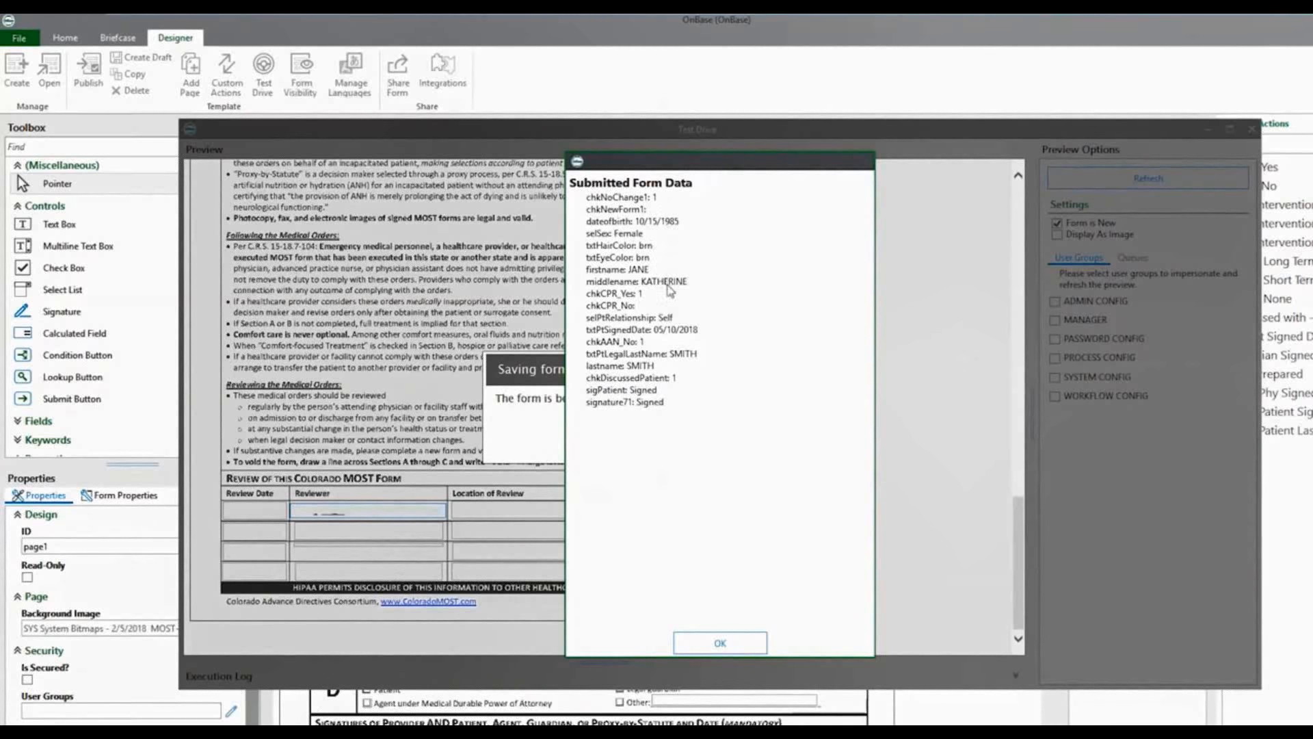
left_click(728, 644)
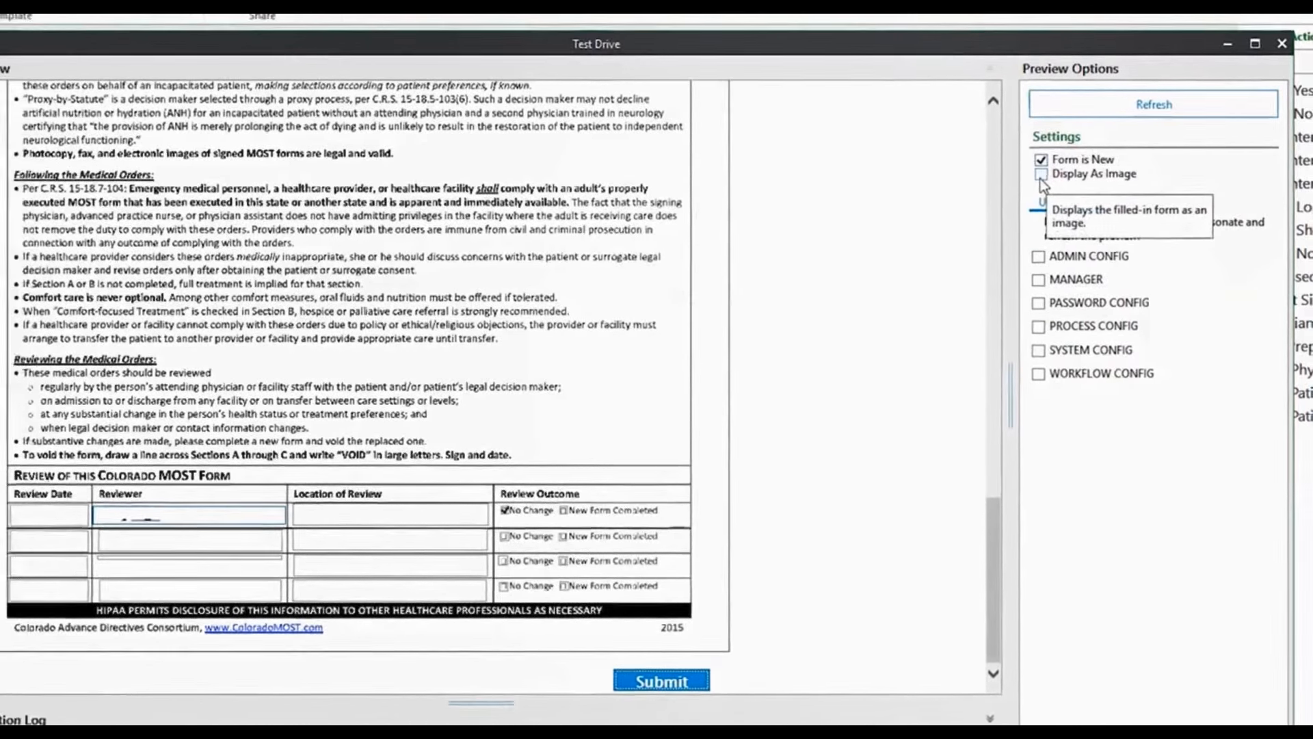
- Preview the filled-in form as an image, restore the normal form display and close Test Drive
left_click(1040, 176)
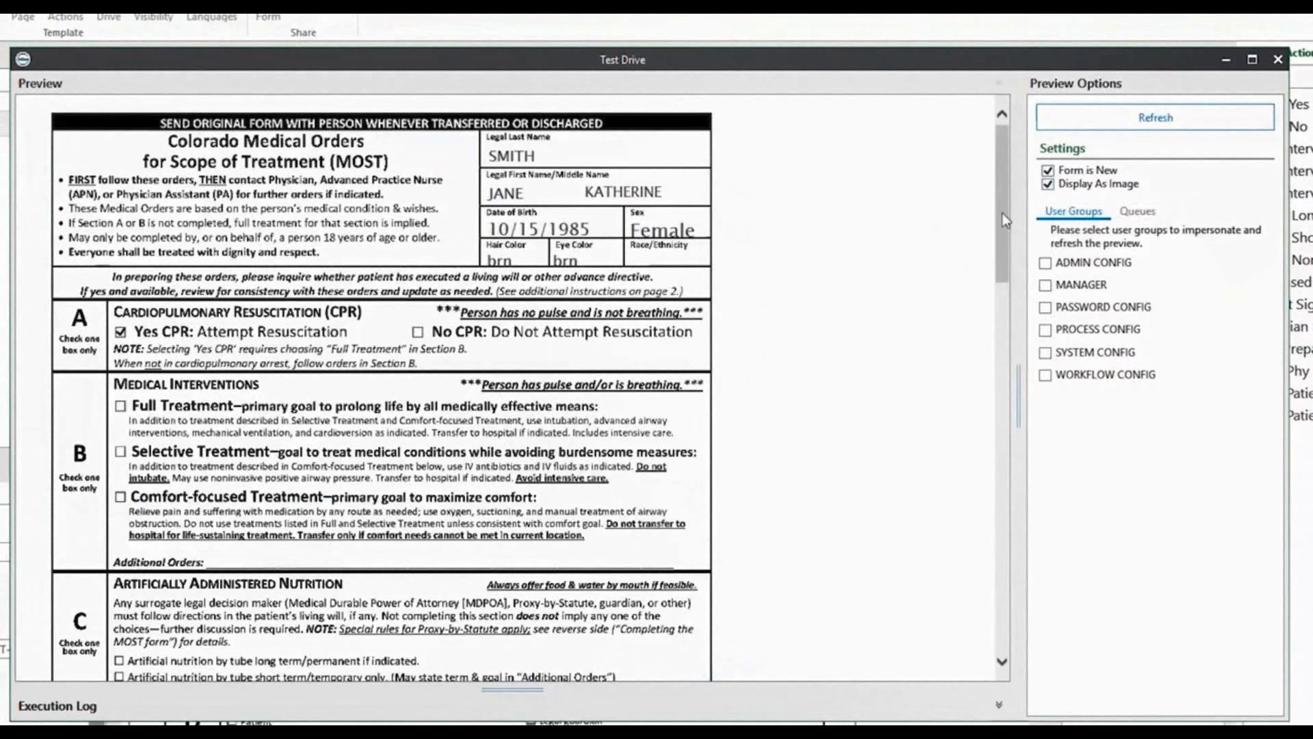
scroll(1004, 212, "down", 3)
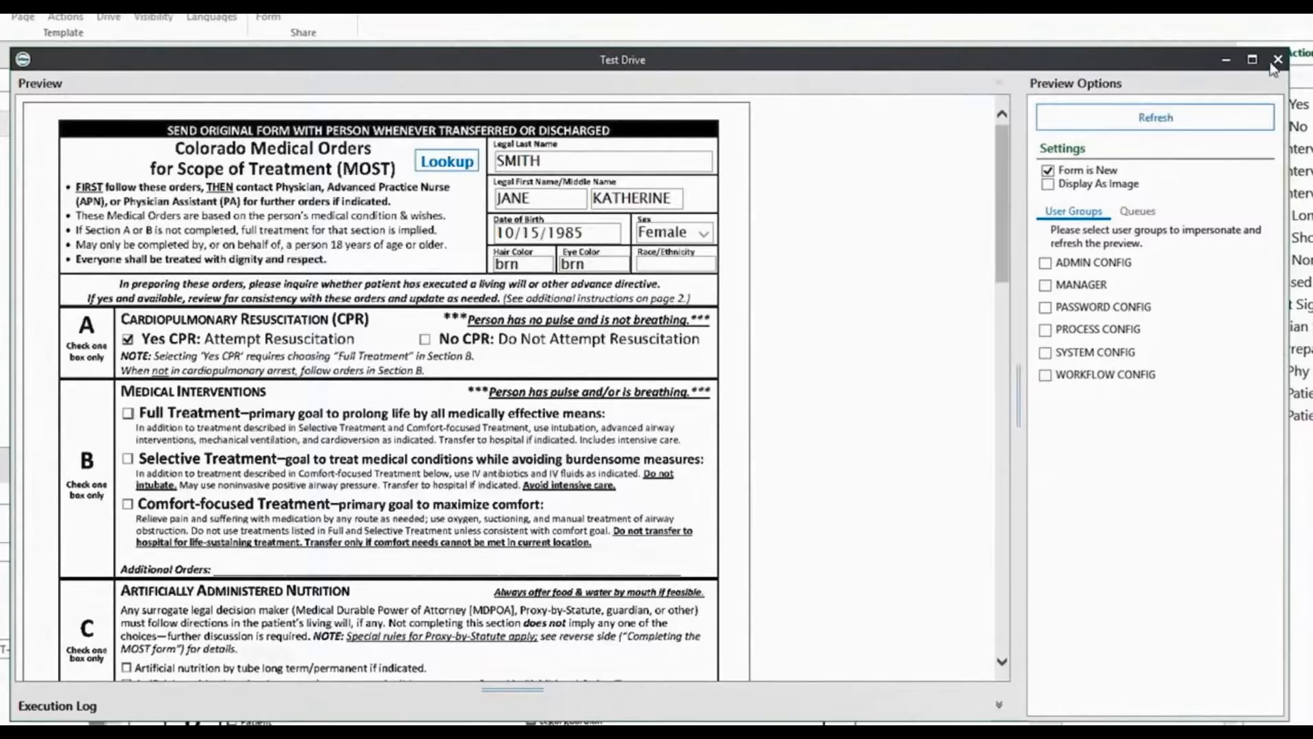
left_click(1276, 60)
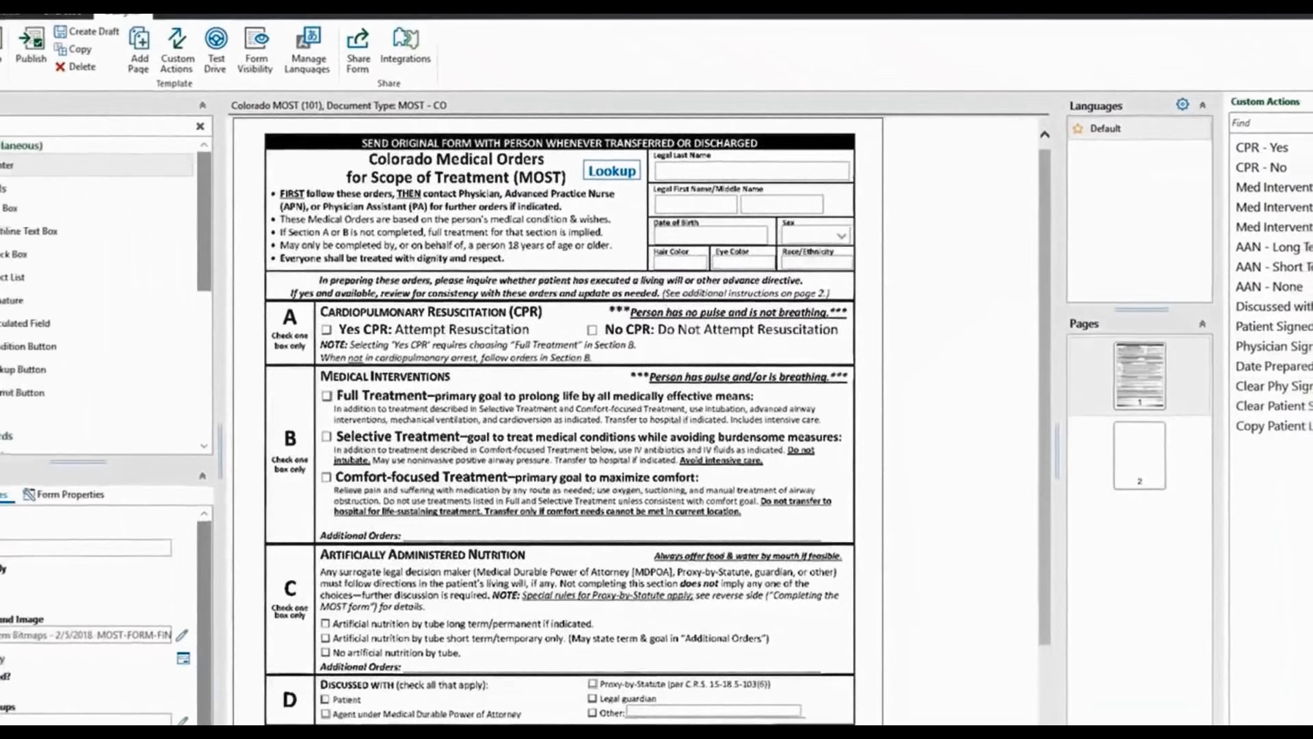
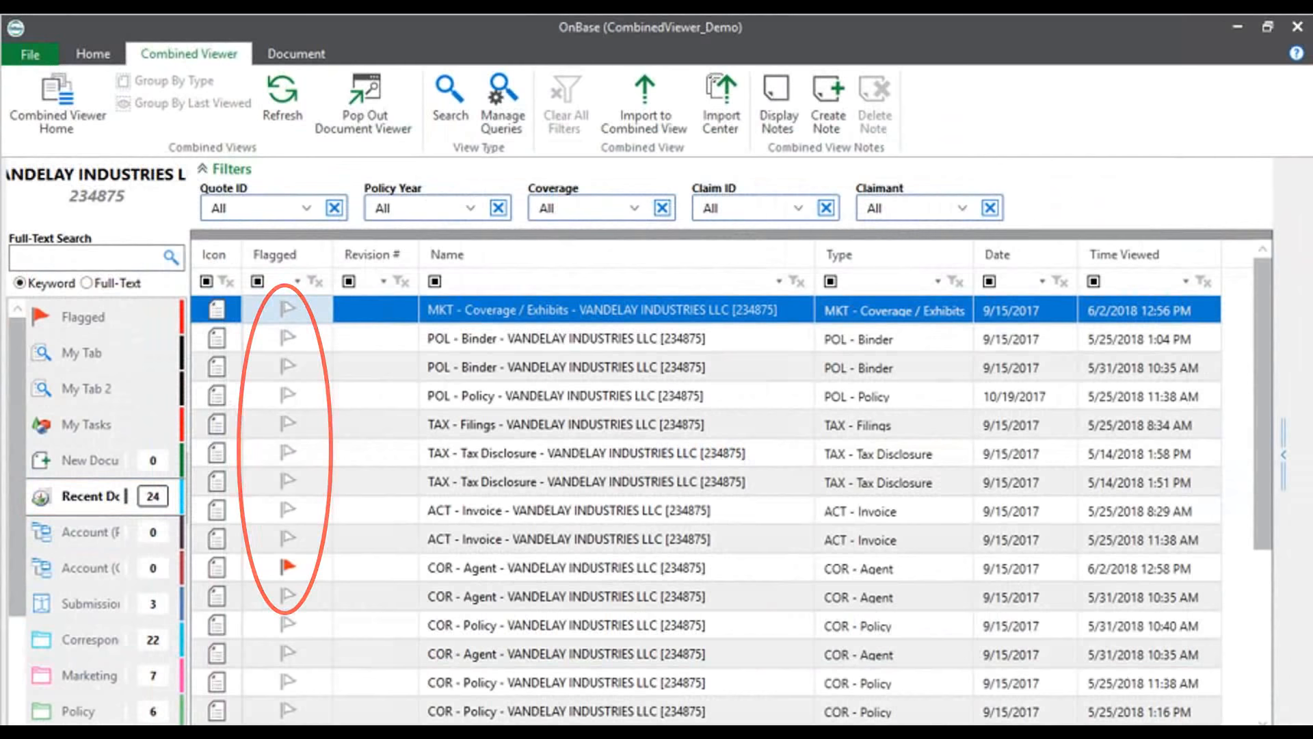
- Switch to the Vandelay Industries combined view in OnBase and open its Flagged documents
left_click(82, 317)
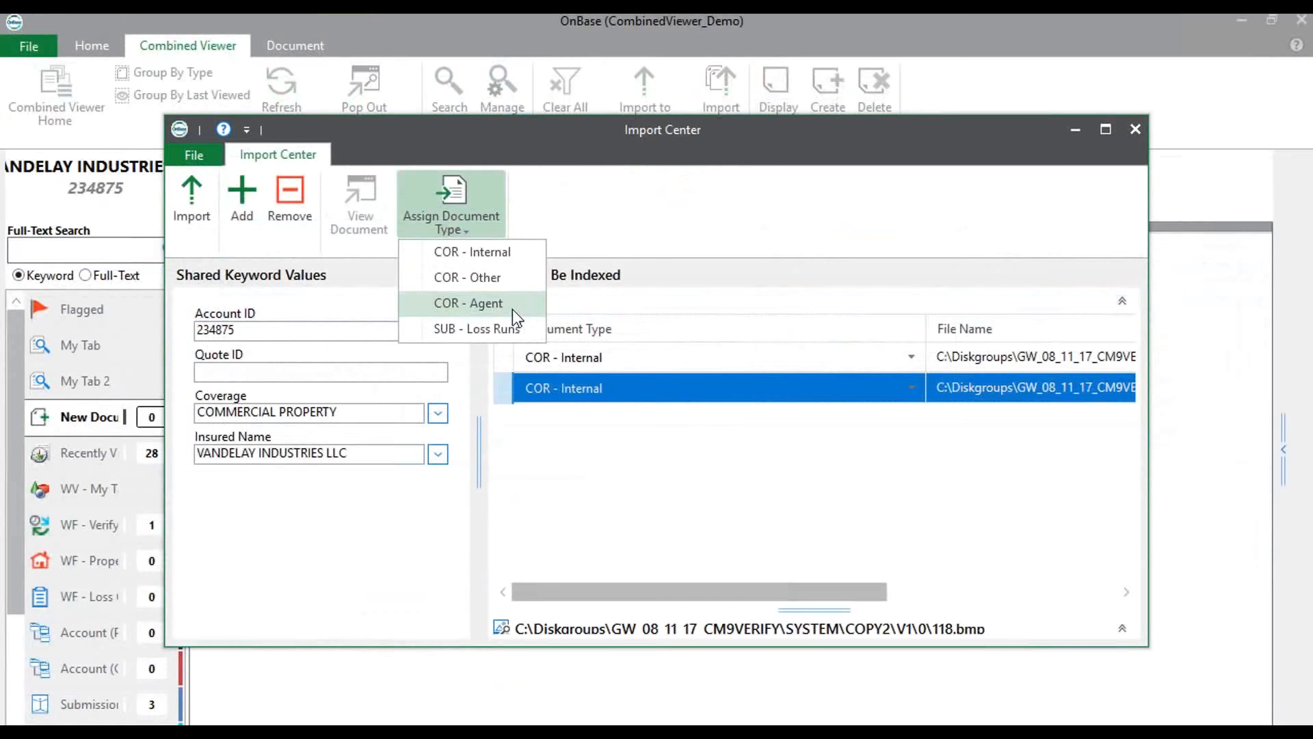
- Assign the COR - Agent document type to the second file in Import Center and import both documents
left_click(468, 303)
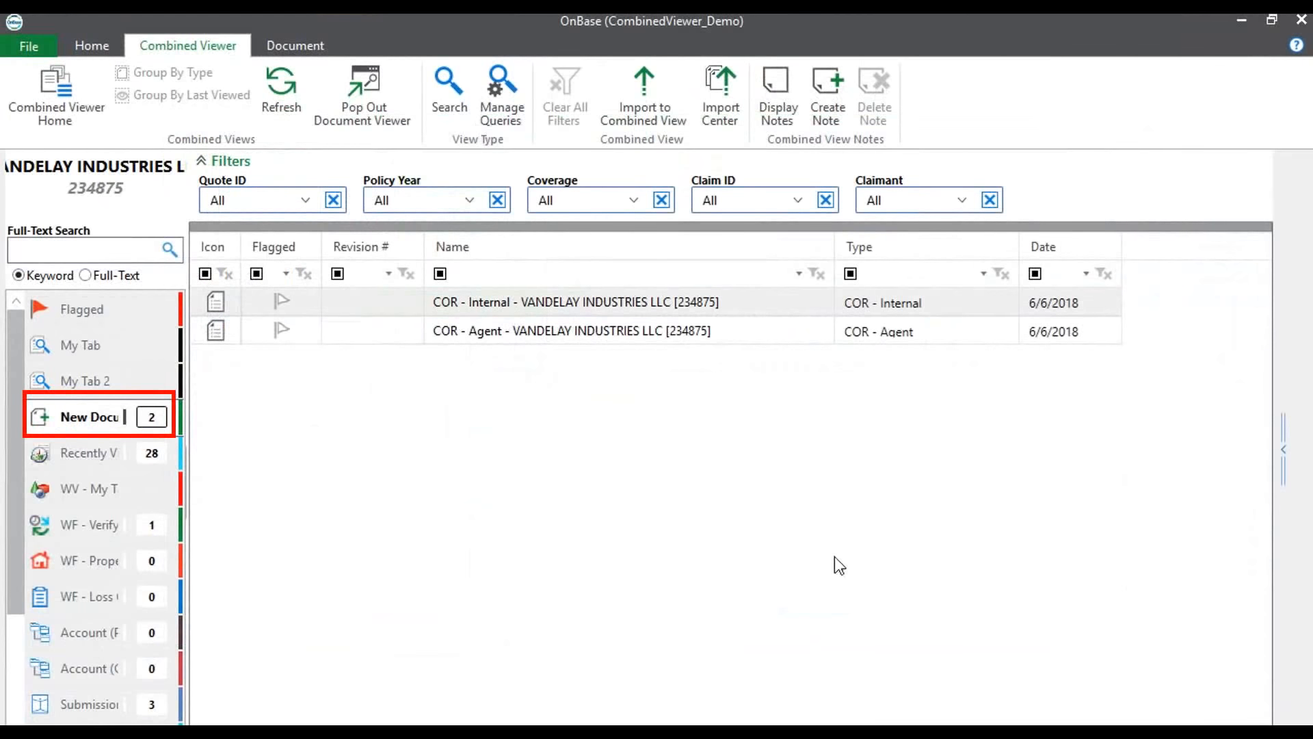